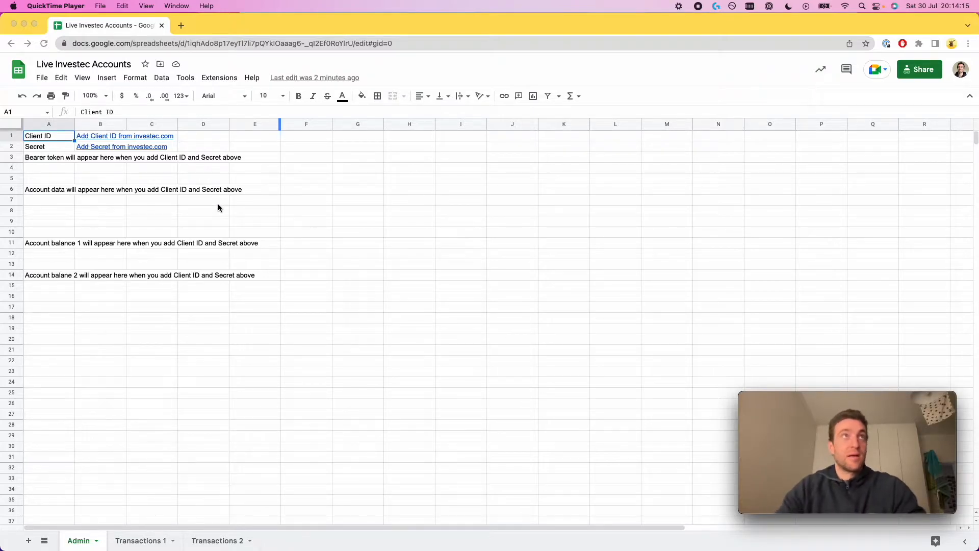
Enter the Client ID in B1 and the Secret in B2 on the Admin sheet, loading the token and balances 24274.94 and 160.19
left_click(113, 137)
left_click(80, 166)
left_click(97, 147)
left_click(286, 150)
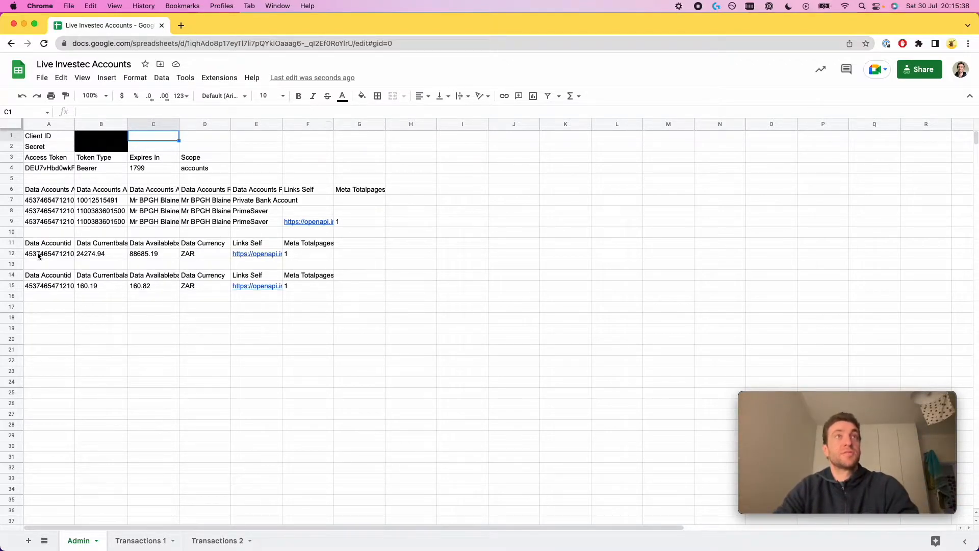
Check the three account IDs, the A11 formula and the B12 and B15 balances, then go to Transactions 1
left_click_drag(92, 202, 60, 222)
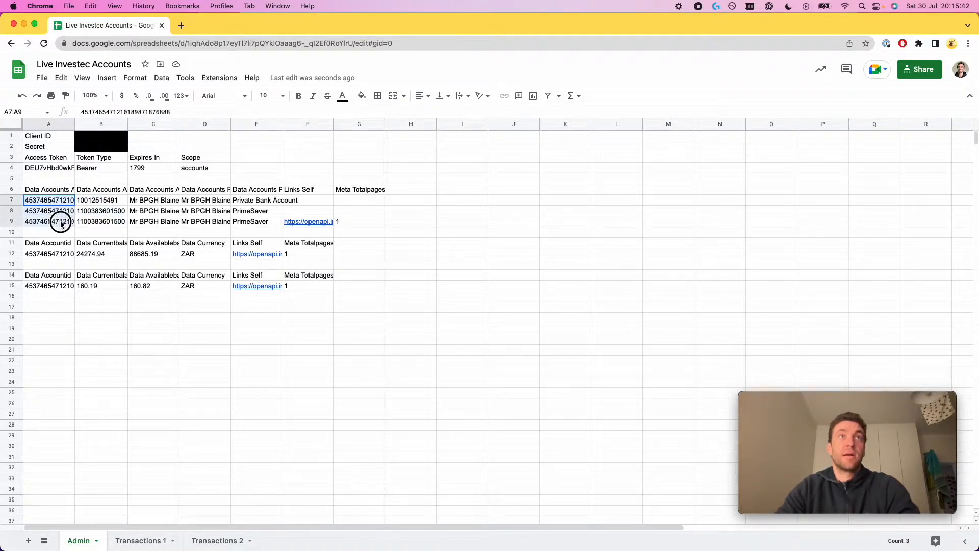
left_click(55, 257)
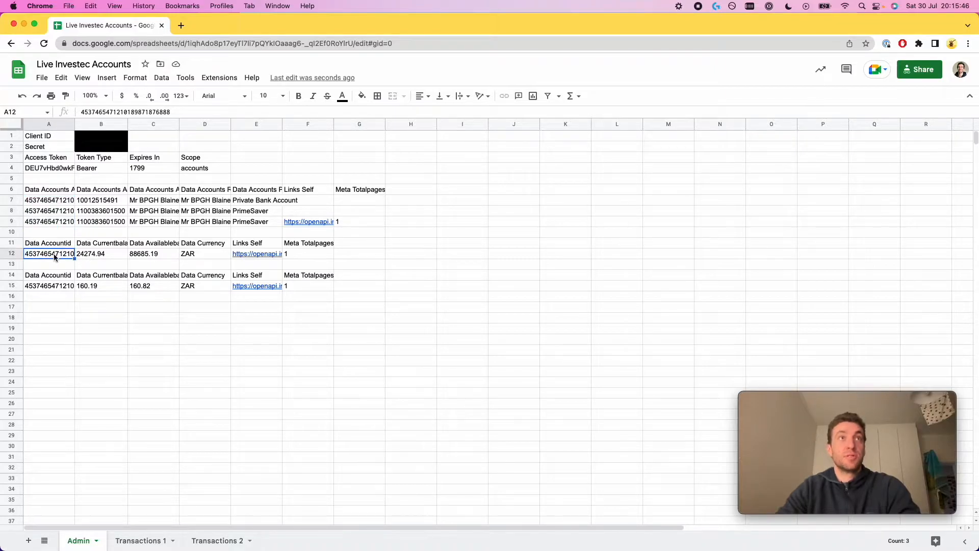
left_click(56, 244)
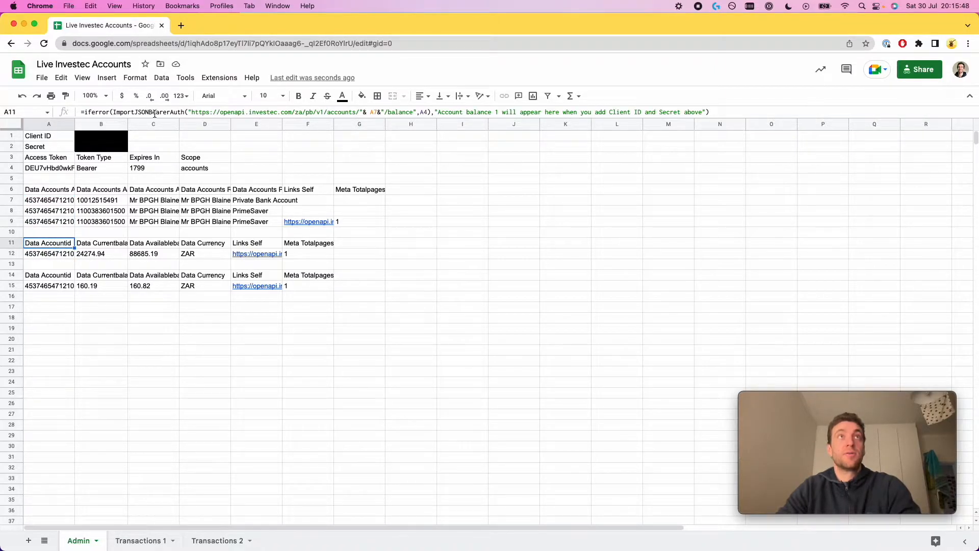
left_click(97, 255)
left_click(107, 284)
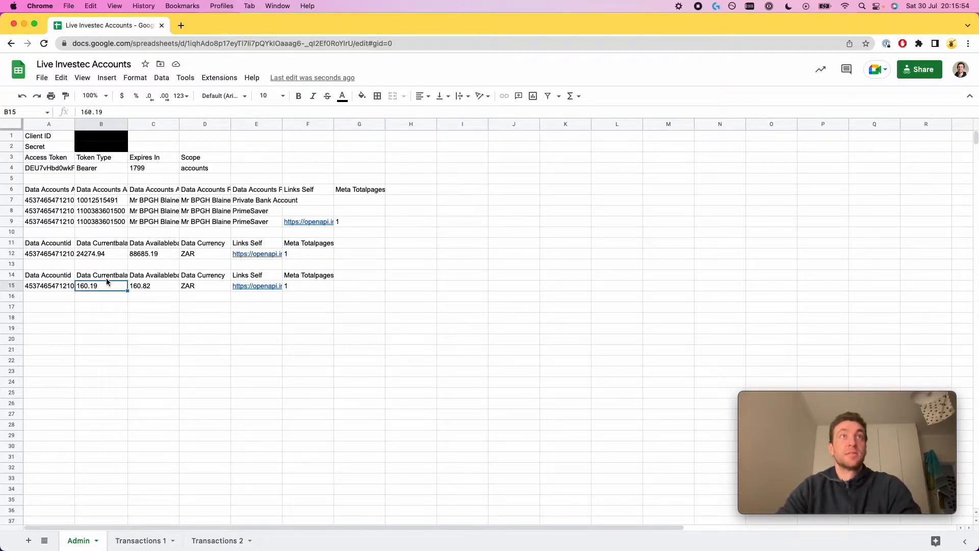
left_click(143, 541)
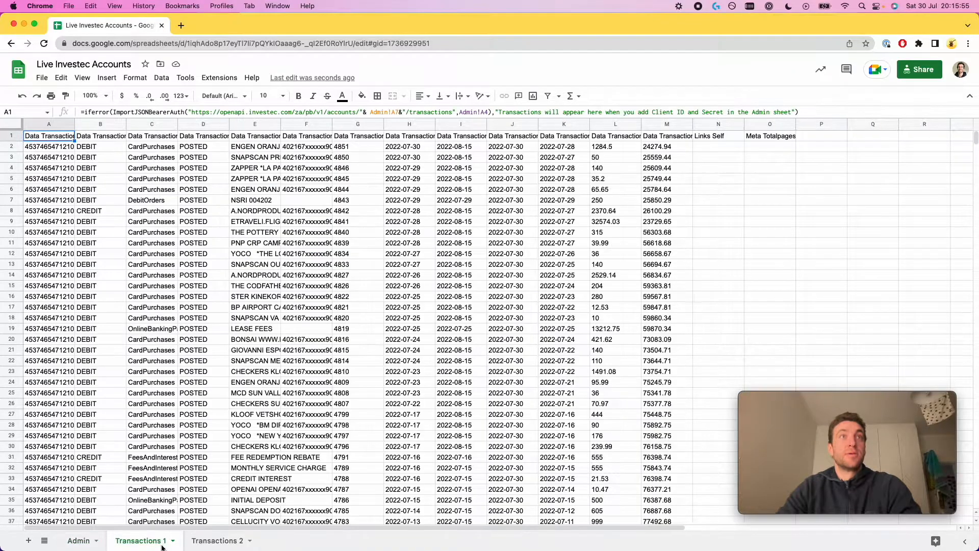
Switch to the Transactions 2 sheet
left_click(215, 542)
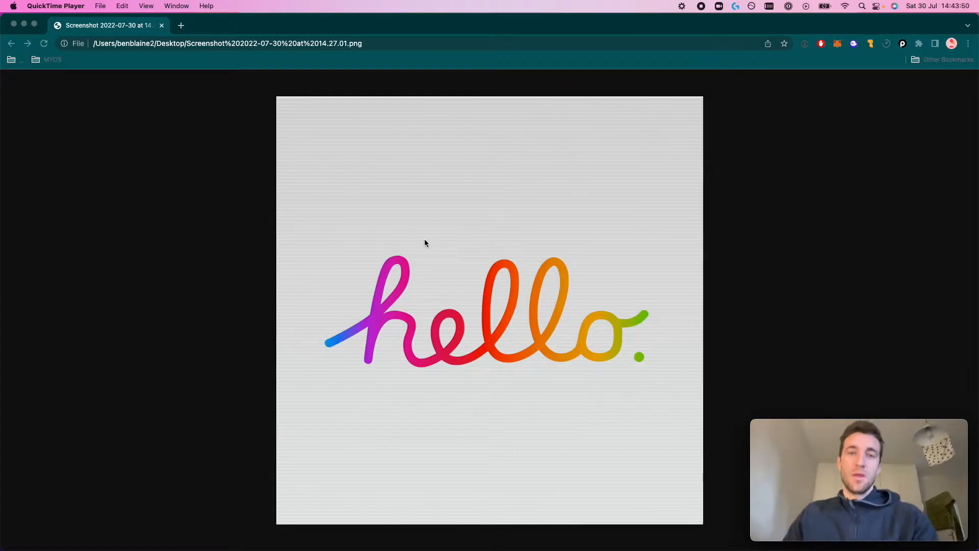
Create a new blank spreadsheet via sheets.new
left_click(184, 69)
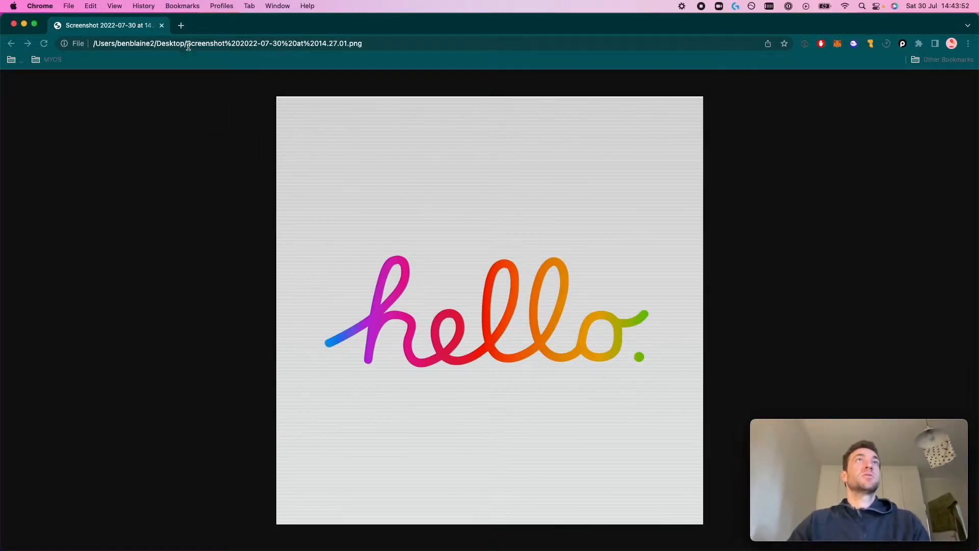
left_click(188, 44)
type("sheets.new")
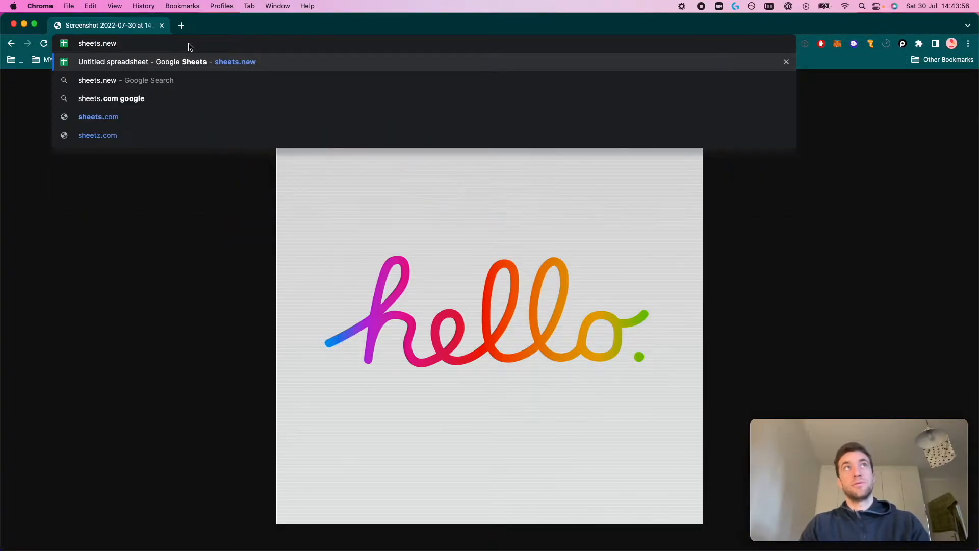
key("Return")
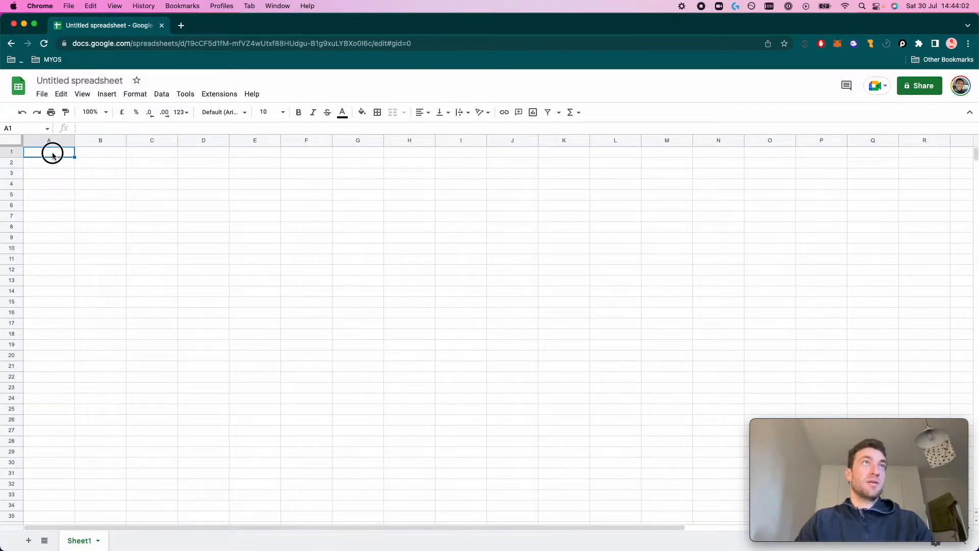
Label A1, A2, A3 and A6 as Client ID, Secret, Access Token and Accounts Data
type("Client ID")
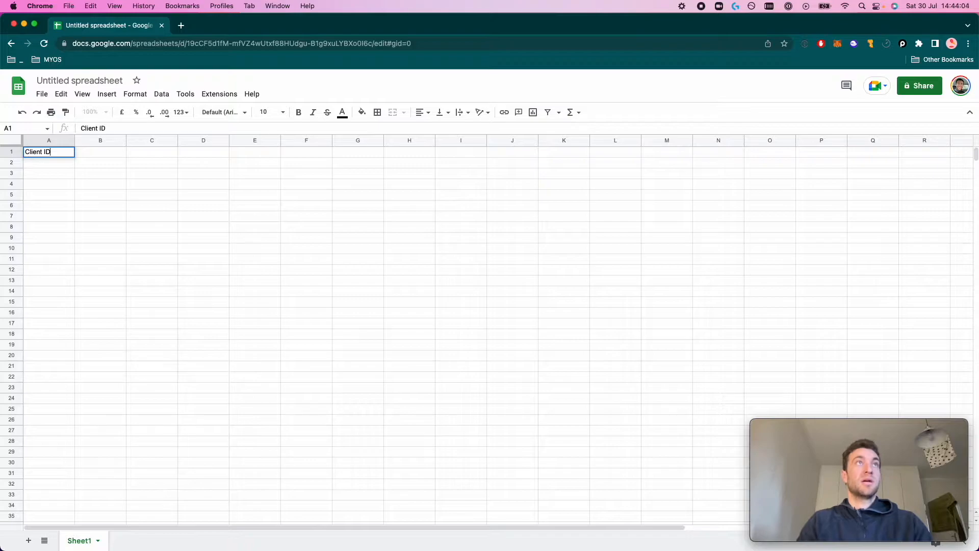
key("Return")
type("S")
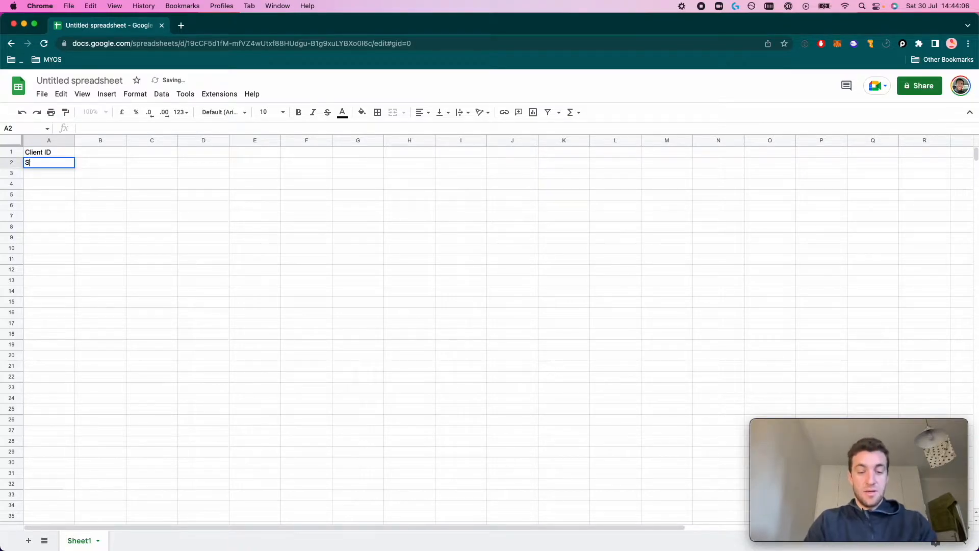
type("ecret")
key("Return")
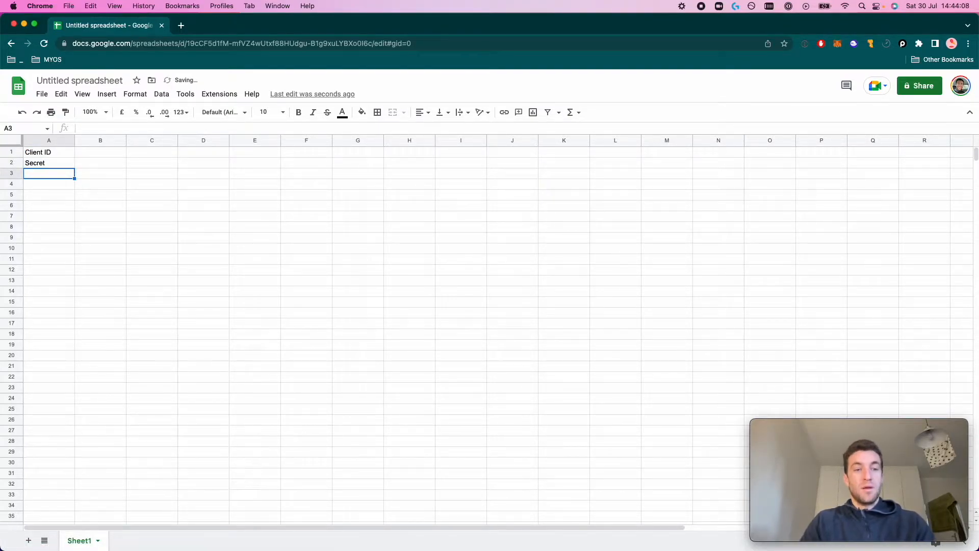
type("A")
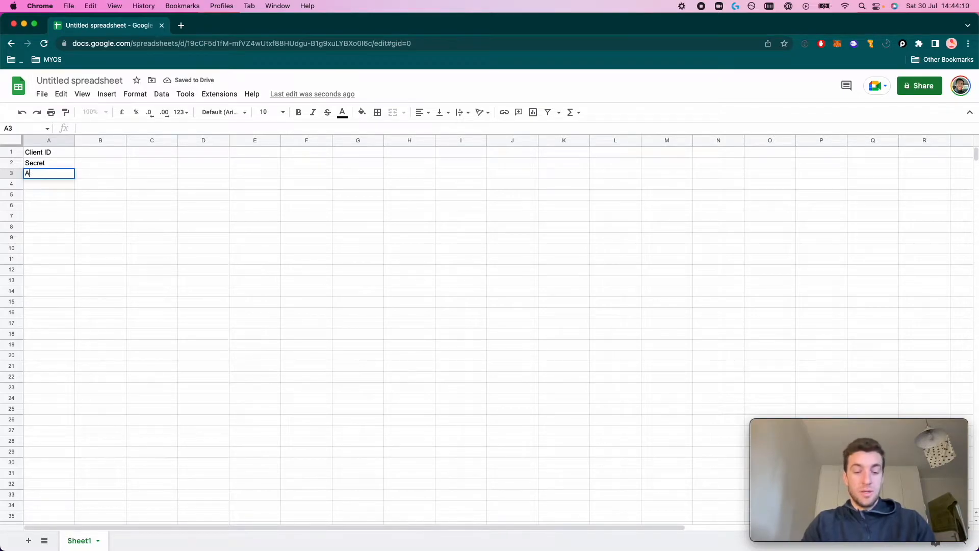
type("ccess Token")
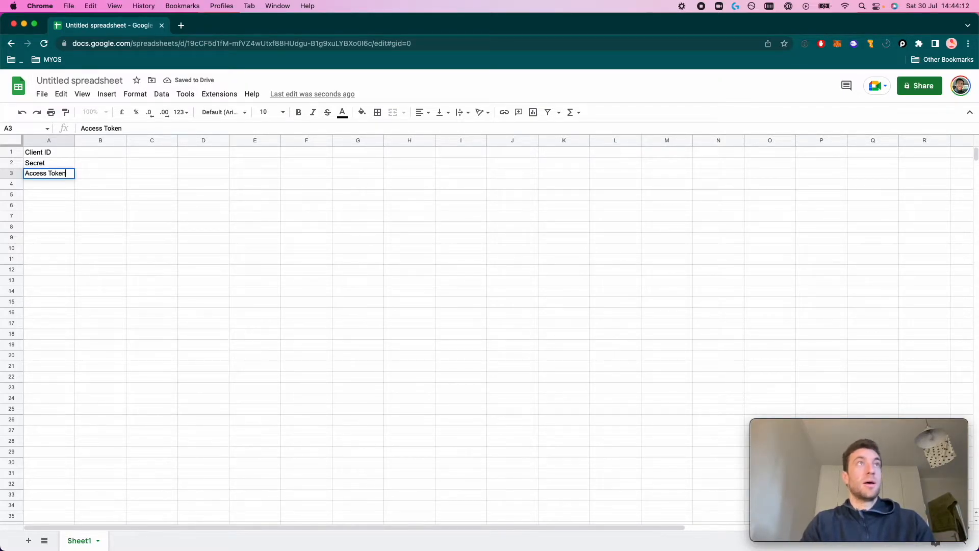
key("Return")
key("Down")
key("Down")
key("Down")
key("Up")
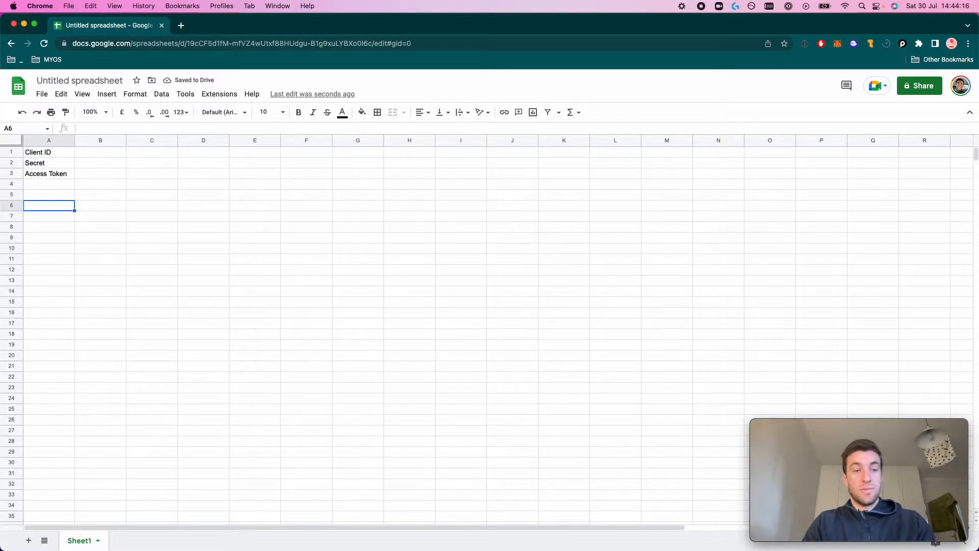
type("Accounts Data")
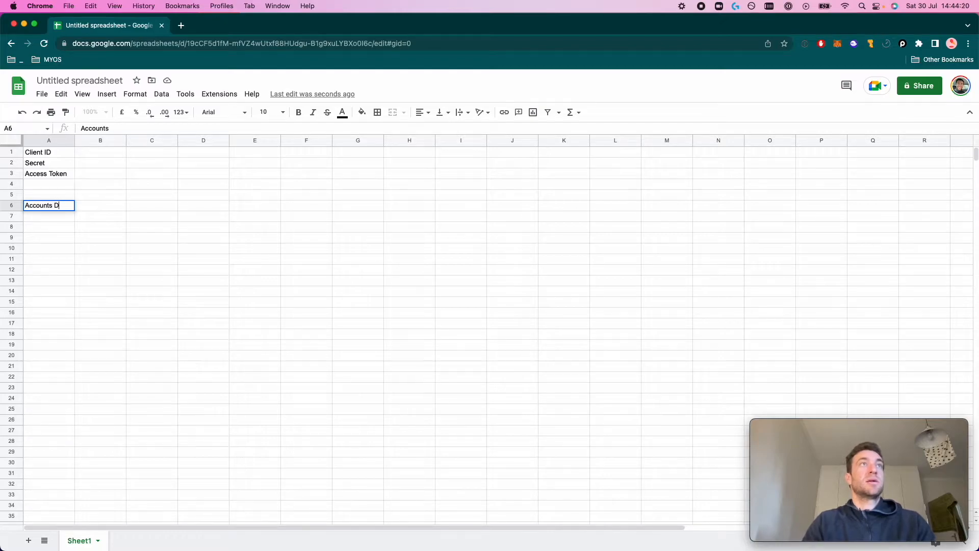
key("Return")
Label A11 'Balance 1' and A12 'Balance 2'
key("Down")
key("Down")
key("Down")
key("Down")
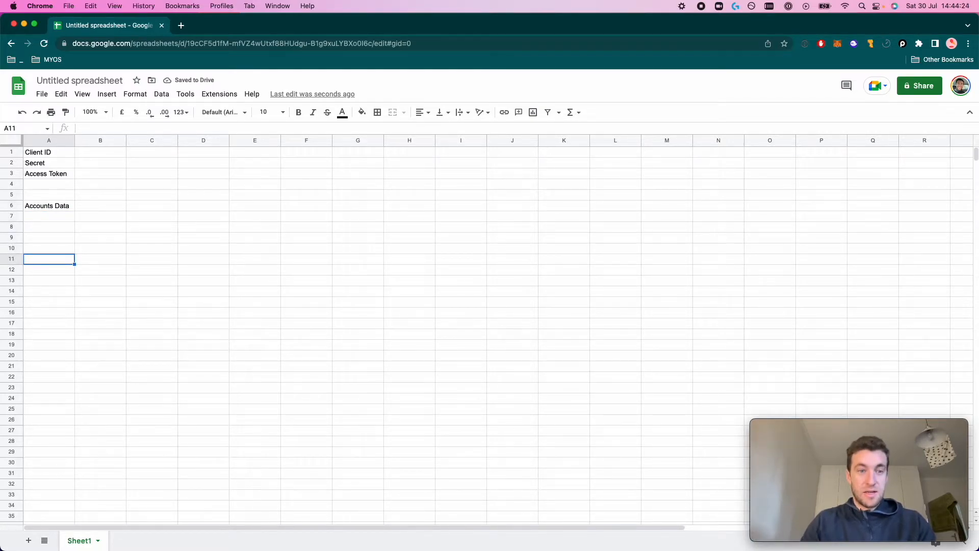
type("Bla")
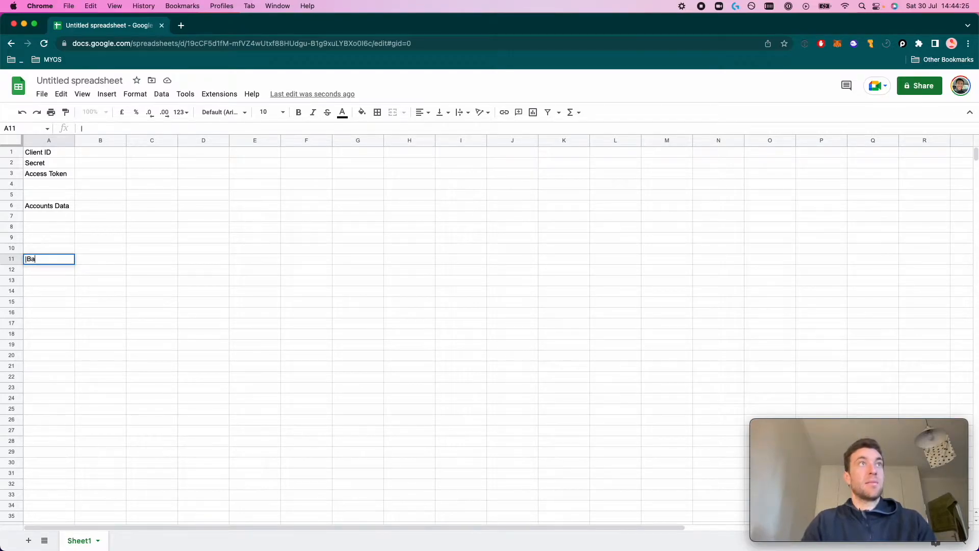
key("BackSpace")
key("BackSpace")
key("BackSpace")
type("Bakanc")
key("BackSpace")
key("BackSpace")
key("BackSpace")
key("BackSpace")
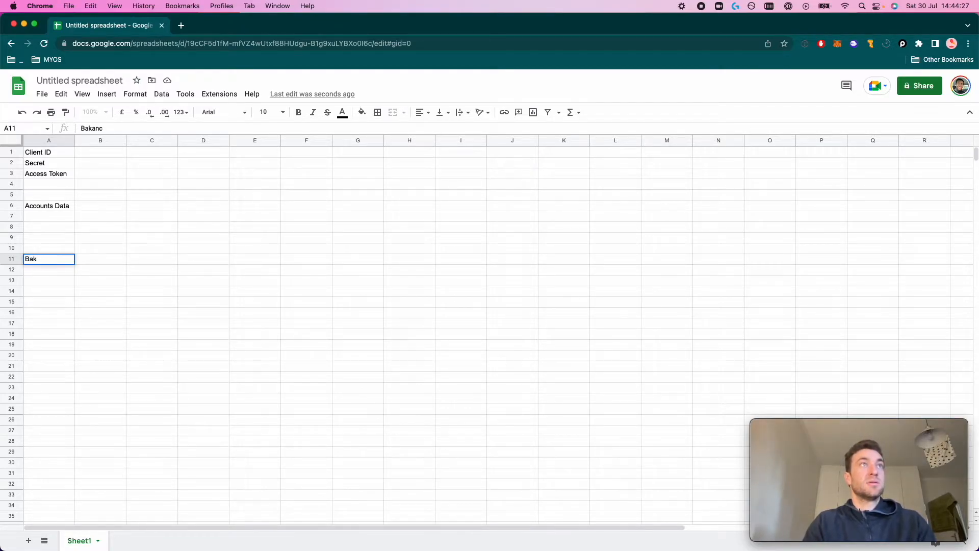
type("lance 1")
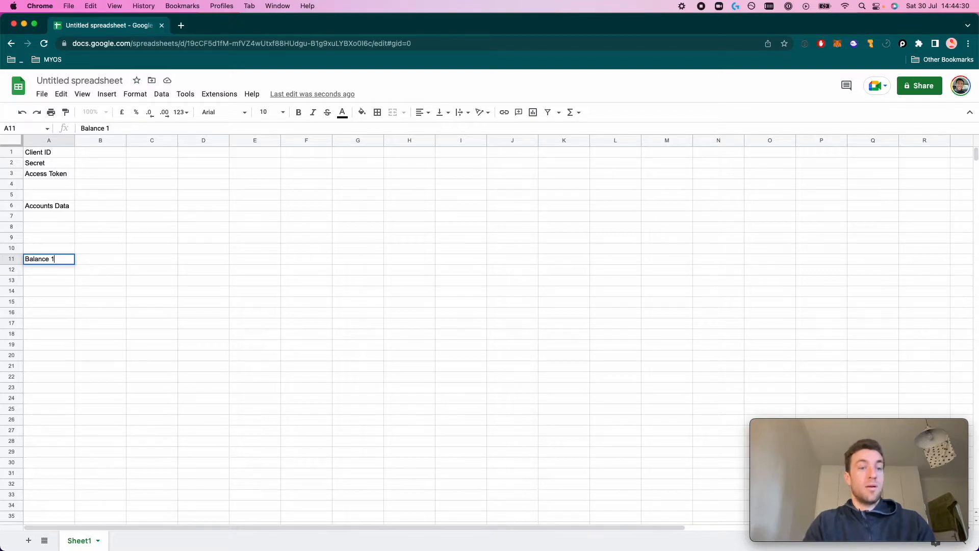
key("Return")
type("Balance 2")
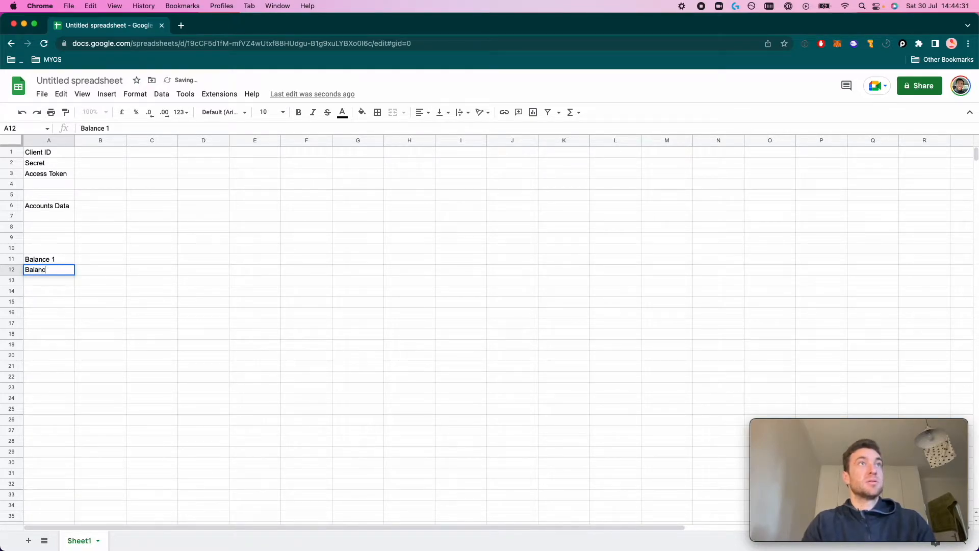
key("Return")
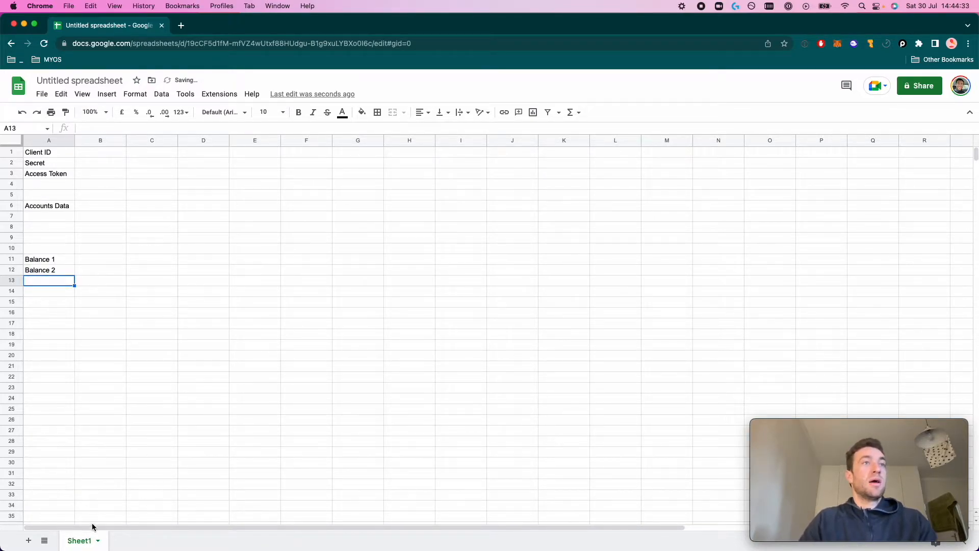
Add sheets Transactions 1 and Transactions 2 and rename the first sheet to Admin
left_click(28, 543)
double_click(145, 544)
type("Transactions 1")
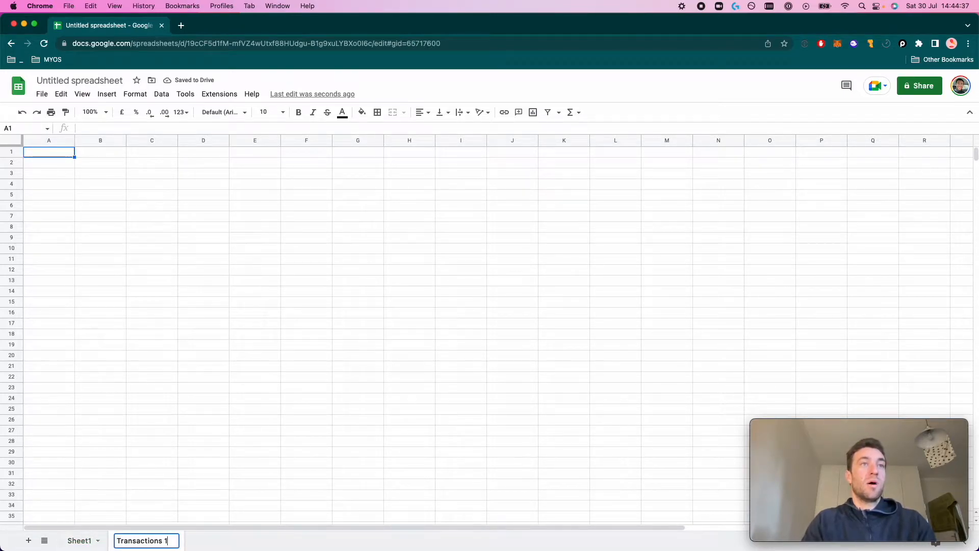
left_click(29, 541)
double_click(206, 541)
type("TRans")
type("ans")
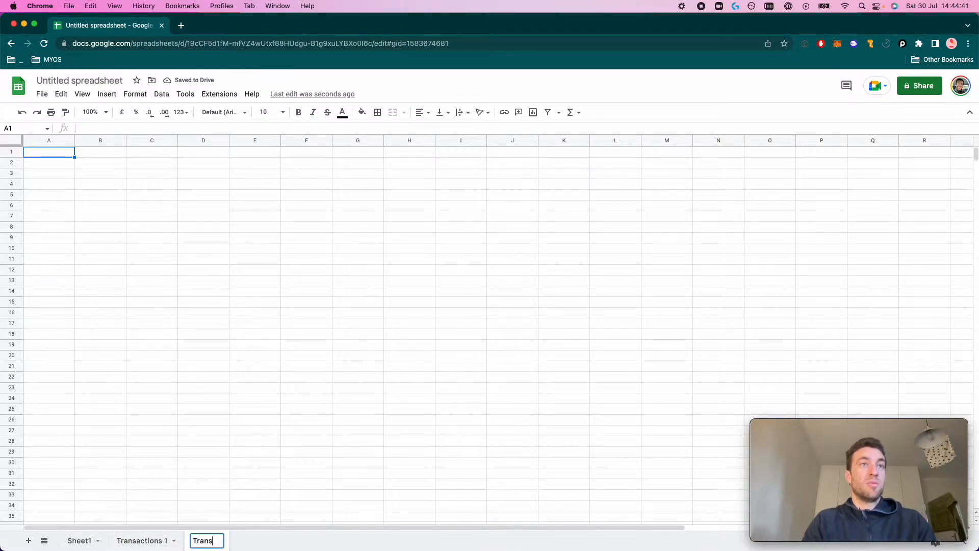
type("actions 2")
key("Return")
left_click(83, 541)
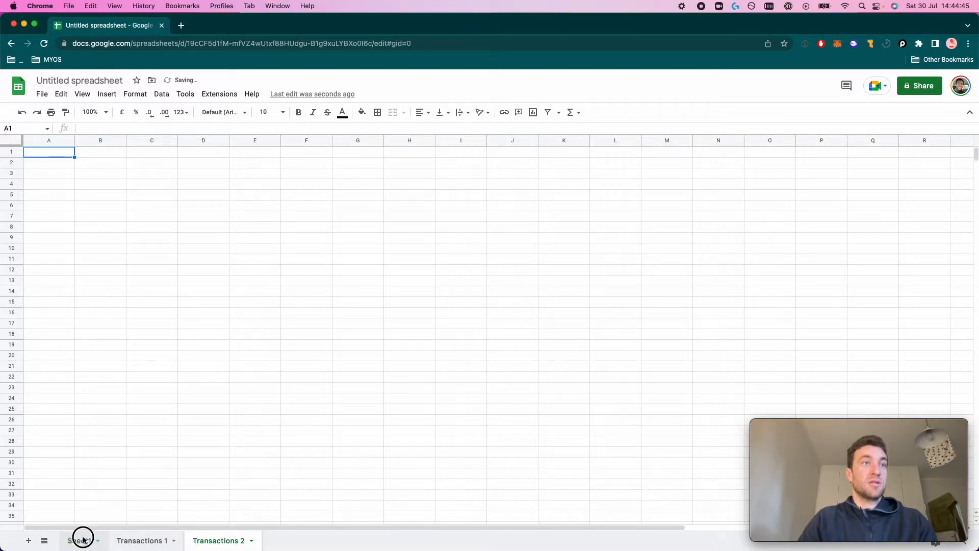
double_click(84, 540)
type("Admin")
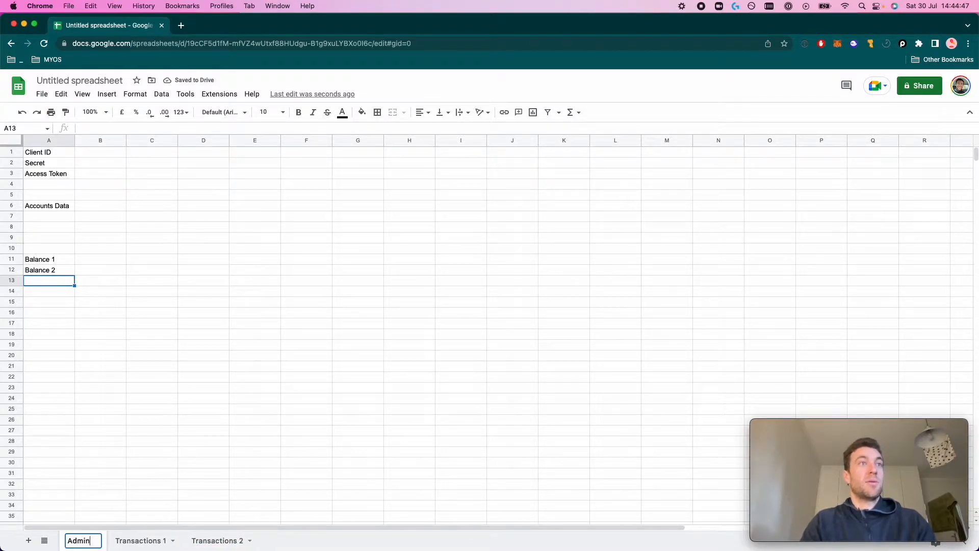
key("Return")
Widen column B and fill cells B1:B2 with black
left_click_drag(125, 143, 222, 143)
left_click_drag(97, 153, 105, 164)
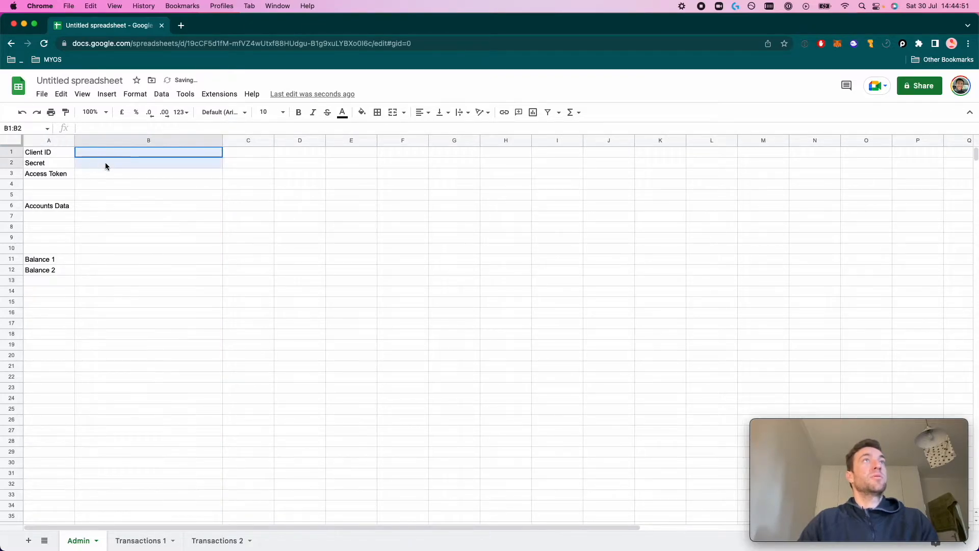
left_click(361, 113)
left_click(367, 146)
left_click(159, 218)
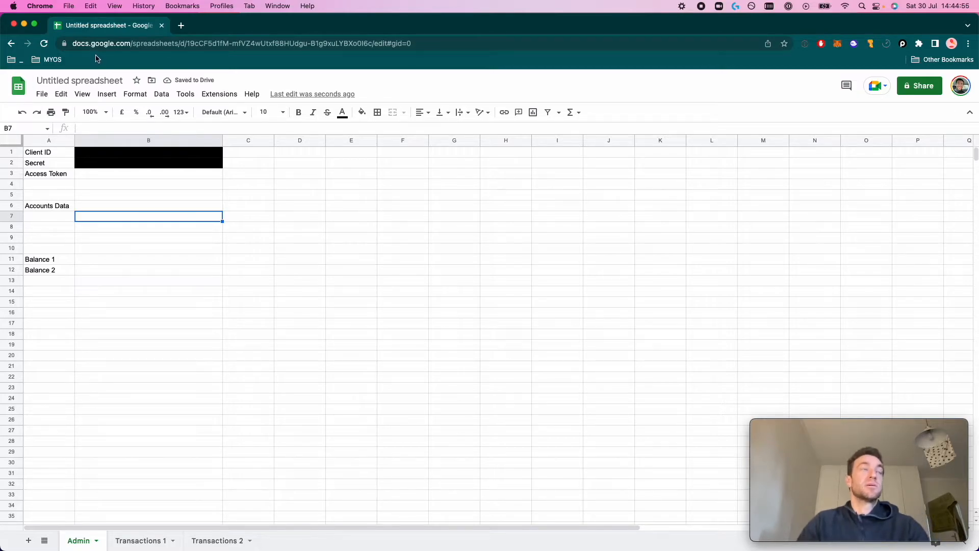
Rename the spreadsheet to 'Investec Bank Accounts' and settle on cell B3
left_click(84, 78)
type("Inve")
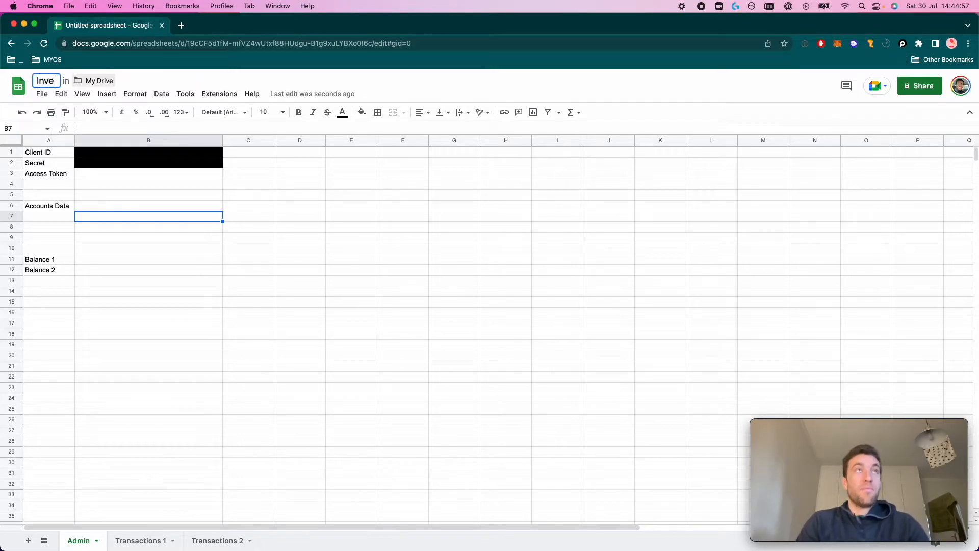
type("stec Bank Accounts")
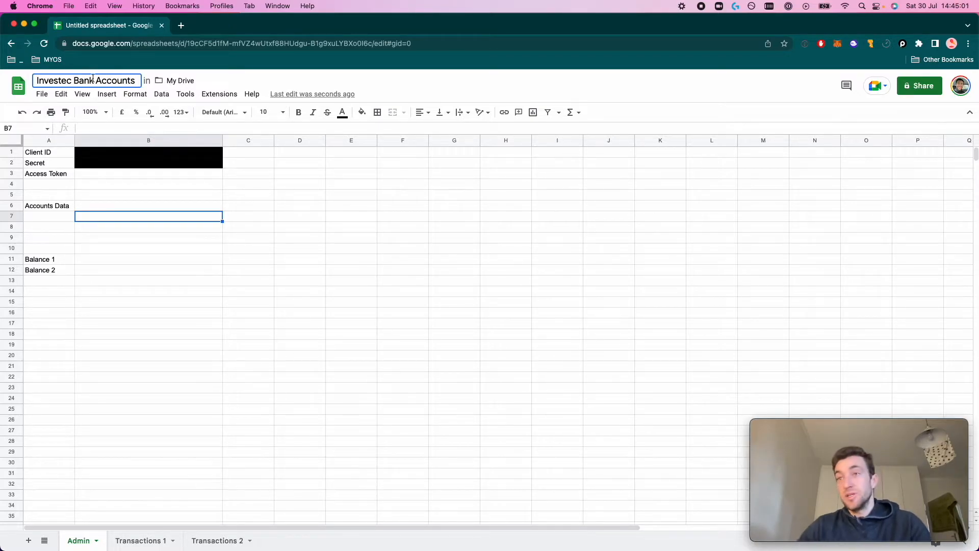
left_click(125, 186)
key("Up")
key("Up")
key("Down")
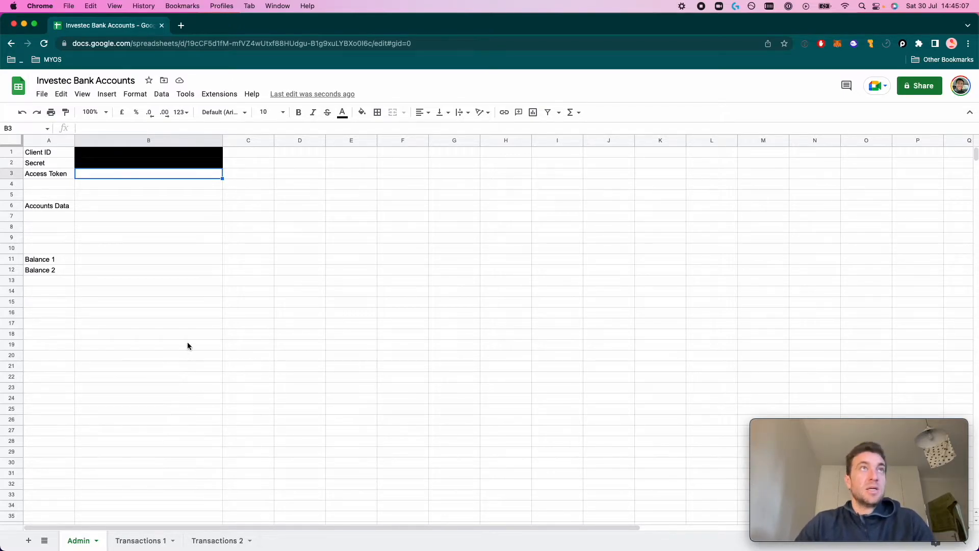
Load investec.com in a new tab and sign in to Investec Online
left_click(181, 26)
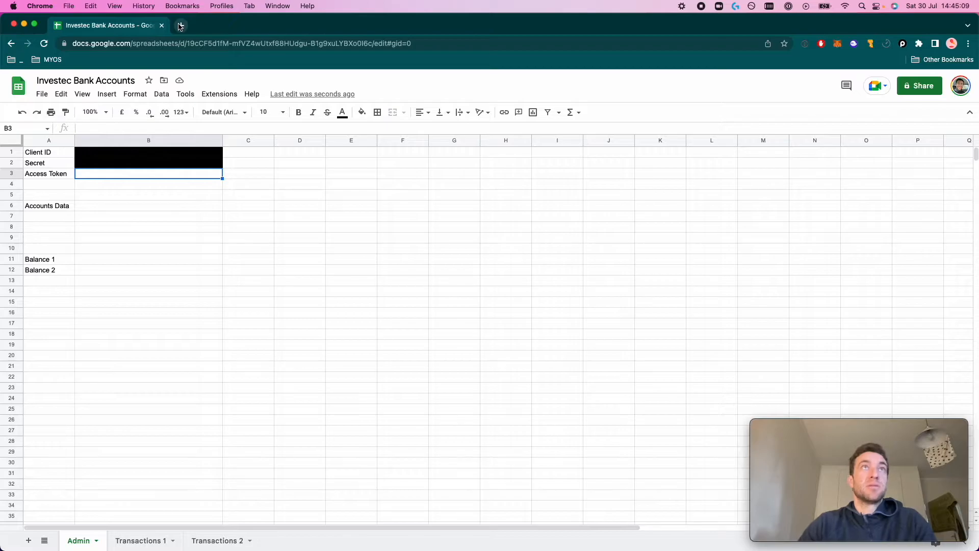
type("inve")
key("Return")
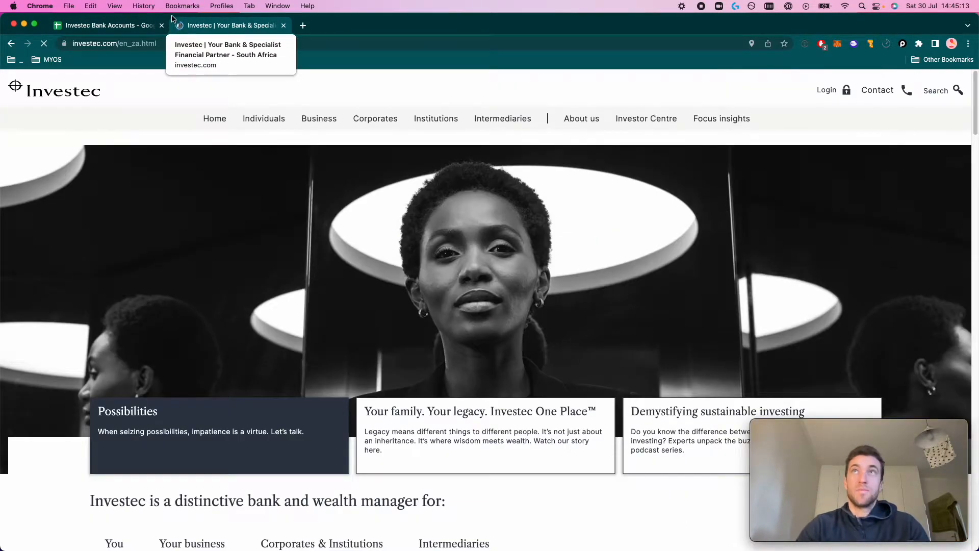
left_click(847, 90)
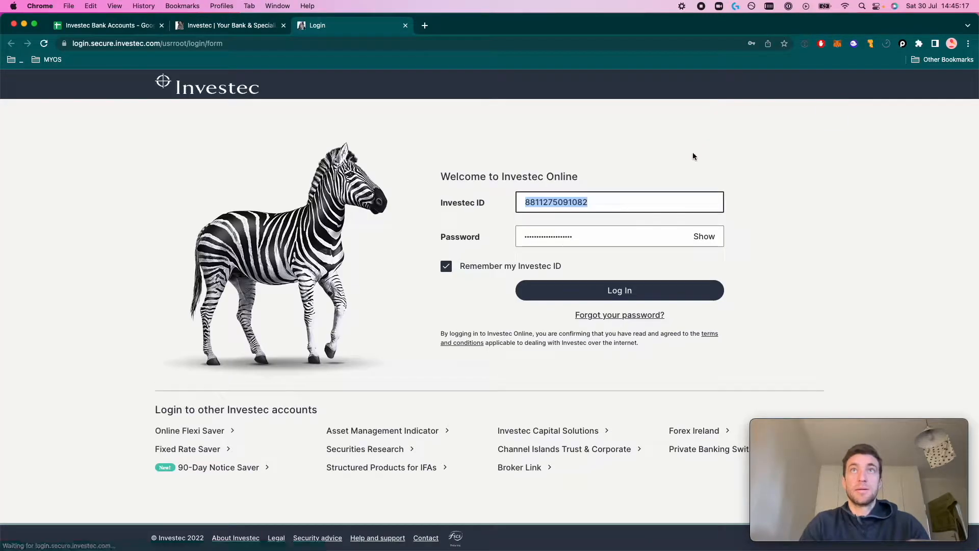
left_click(636, 300)
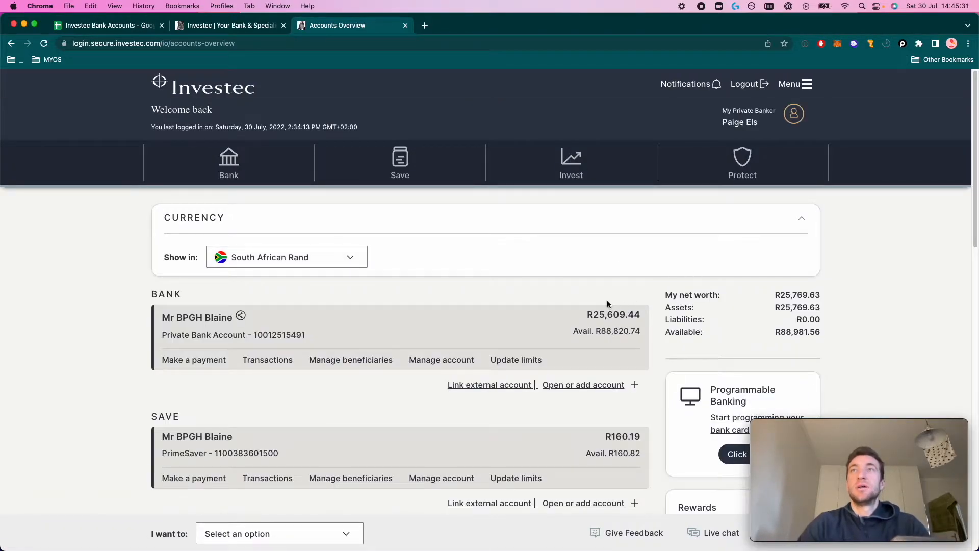
View the Programmable Banking Open API credentials, then close that tab
scroll(522, 293, "down", 5)
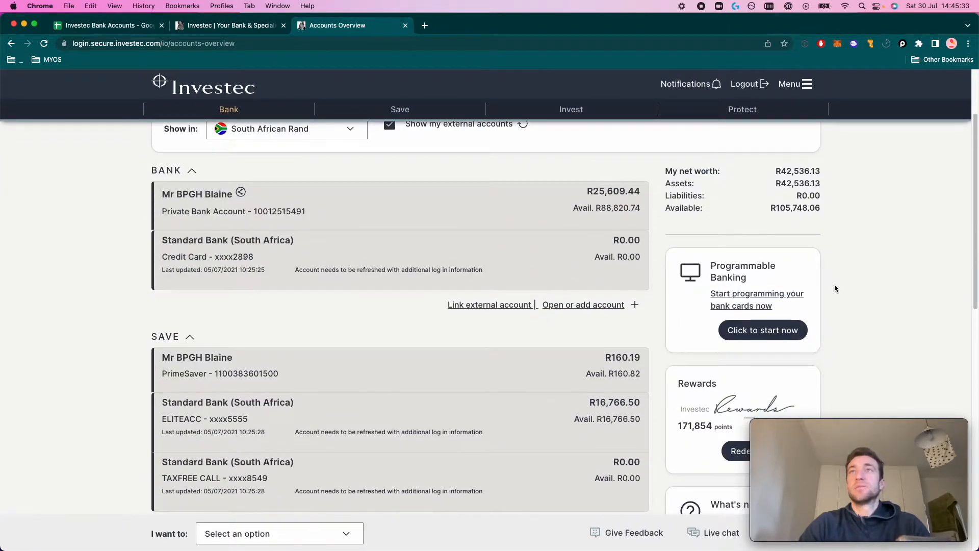
left_click(773, 293)
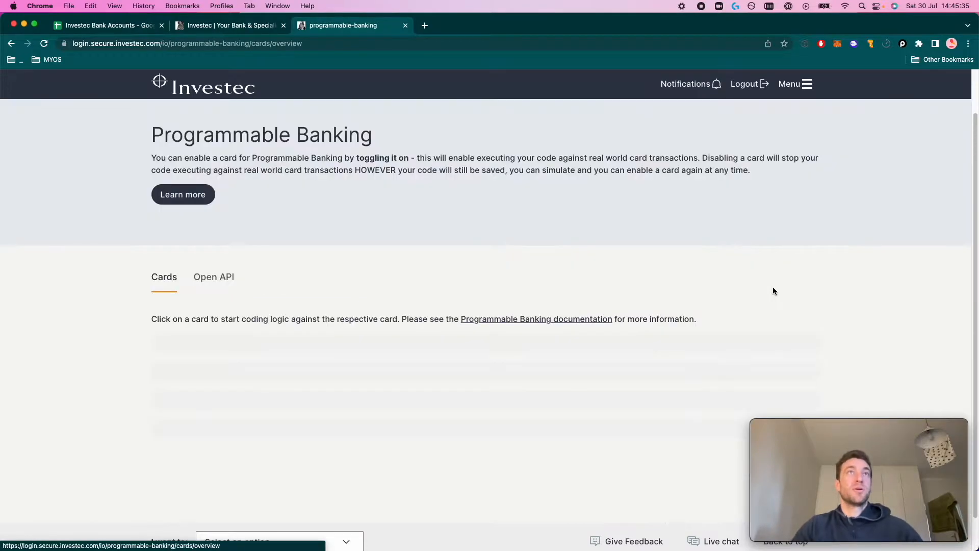
left_click(232, 278)
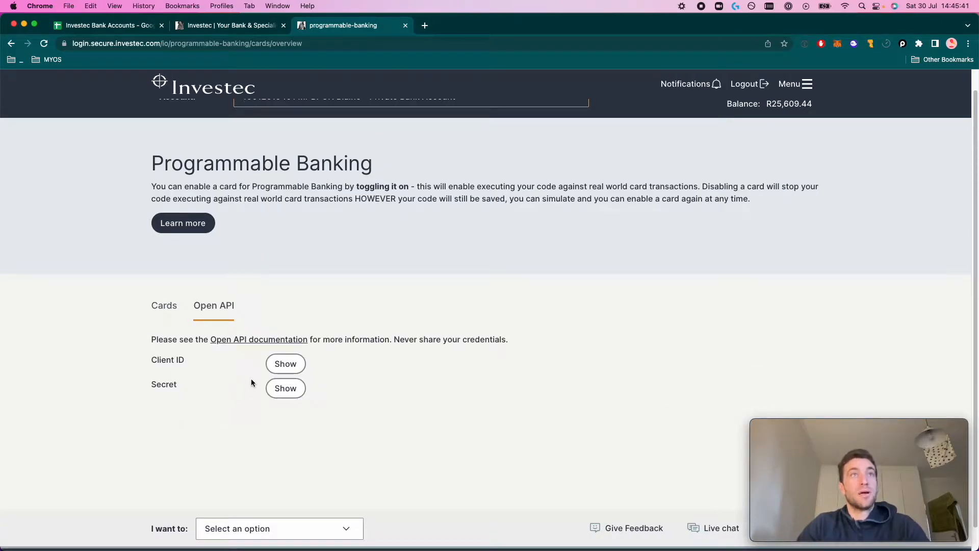
key("super+w")
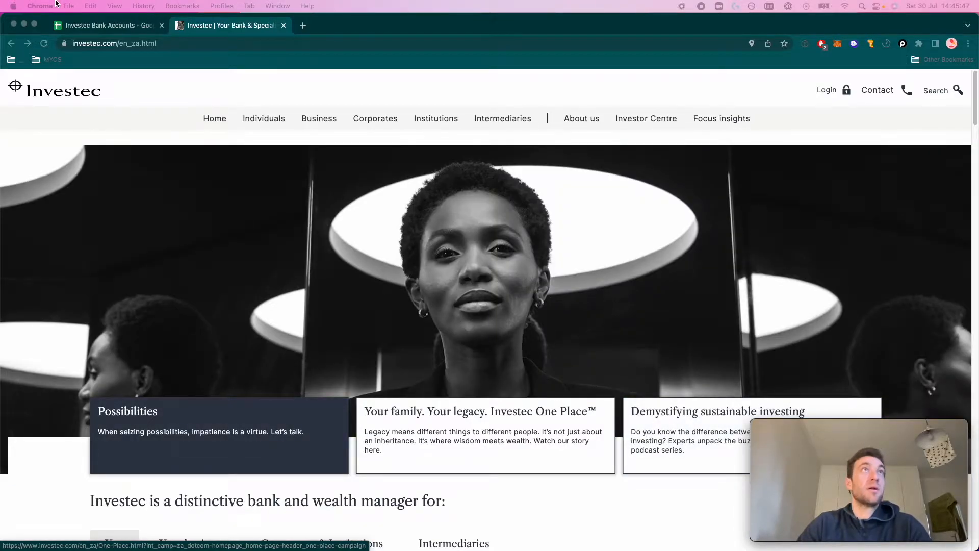
left_click(101, 24)
left_click(139, 156)
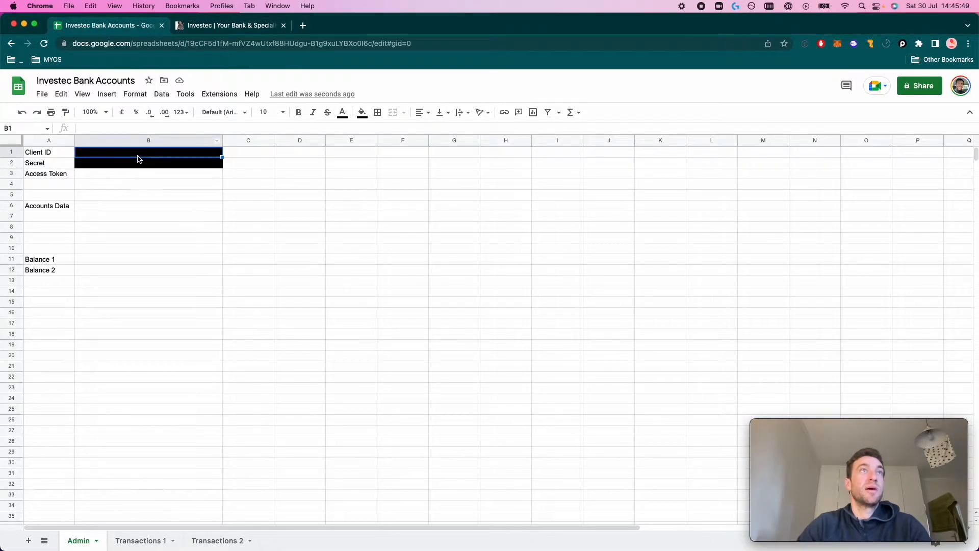
left_click(137, 163)
left_click_drag(108, 24, 365, 550)
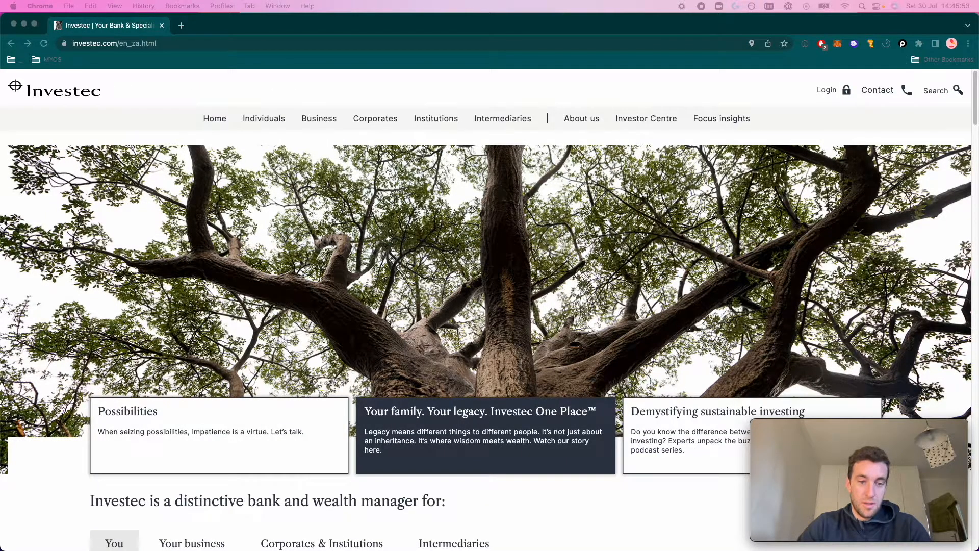
key("ctrl+Down")
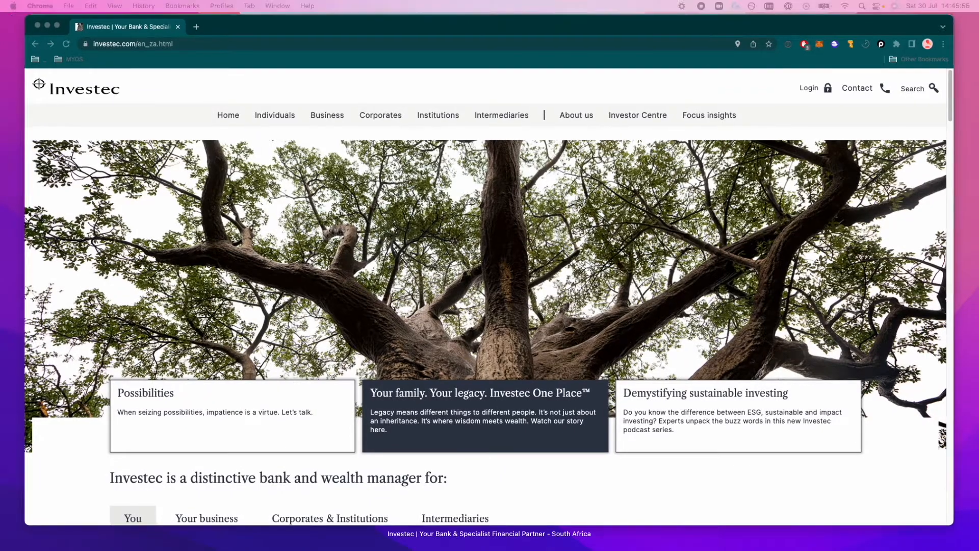
key("ctrl+Down")
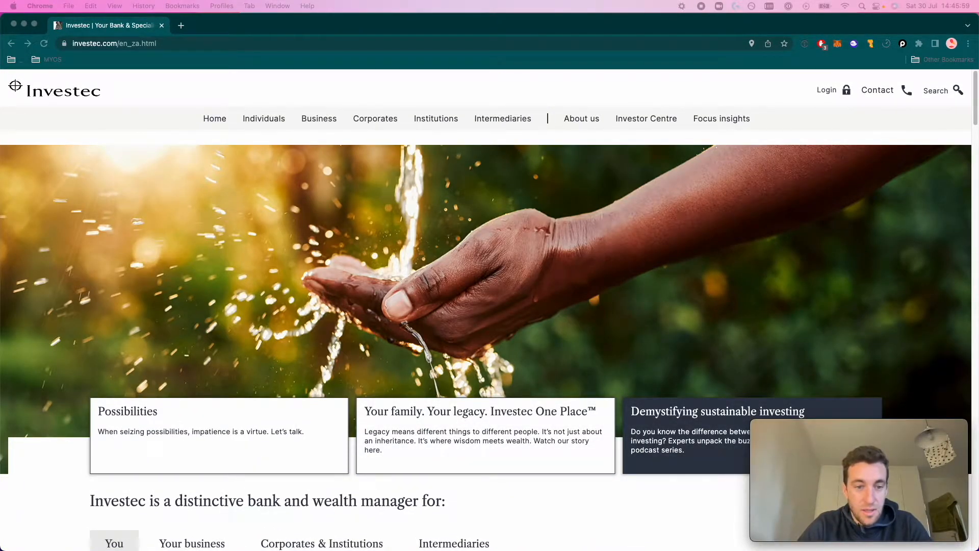
key("ctrl+Down")
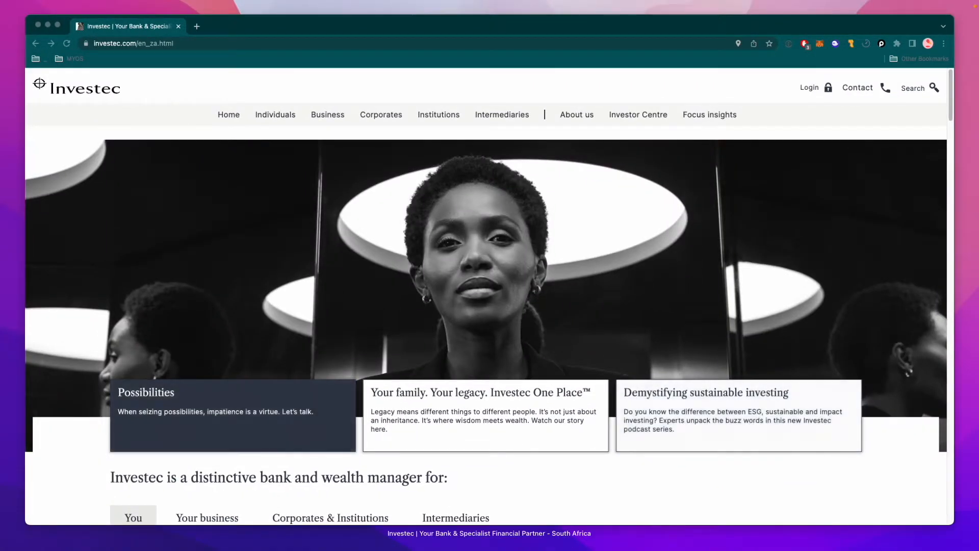
key("ctrl+Down")
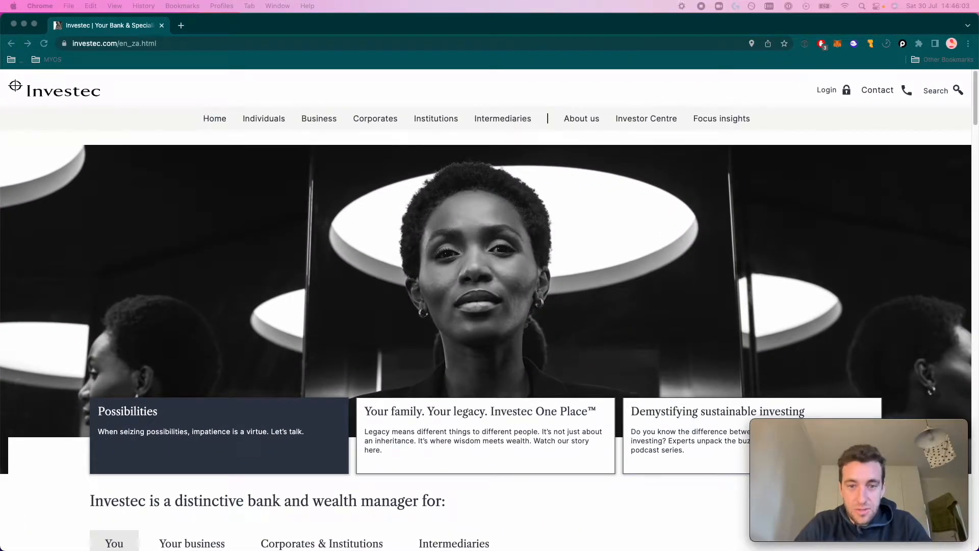
left_click_drag(679, 550, 370, 53)
left_click(176, 39)
left_click_drag(176, 39, 165, 38)
left_click(260, 272)
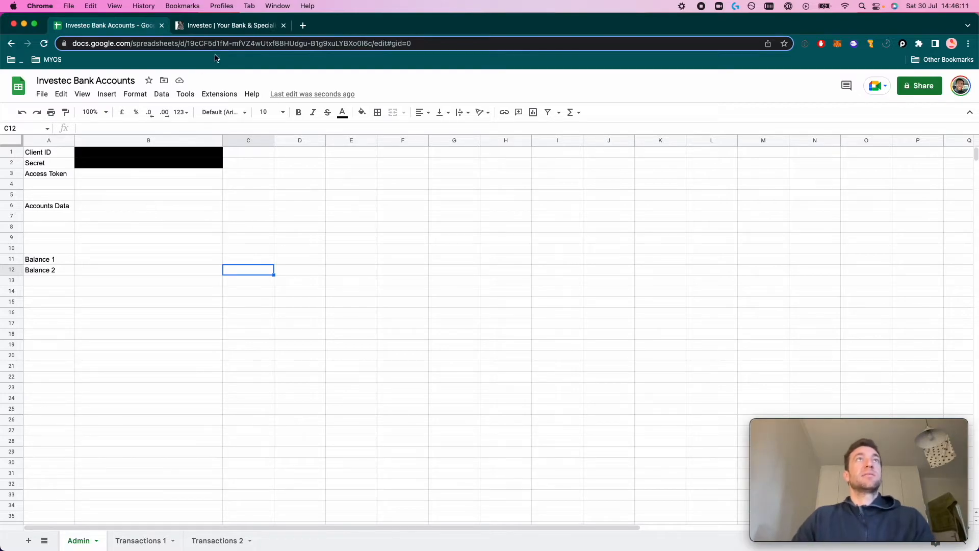
left_click(102, 174)
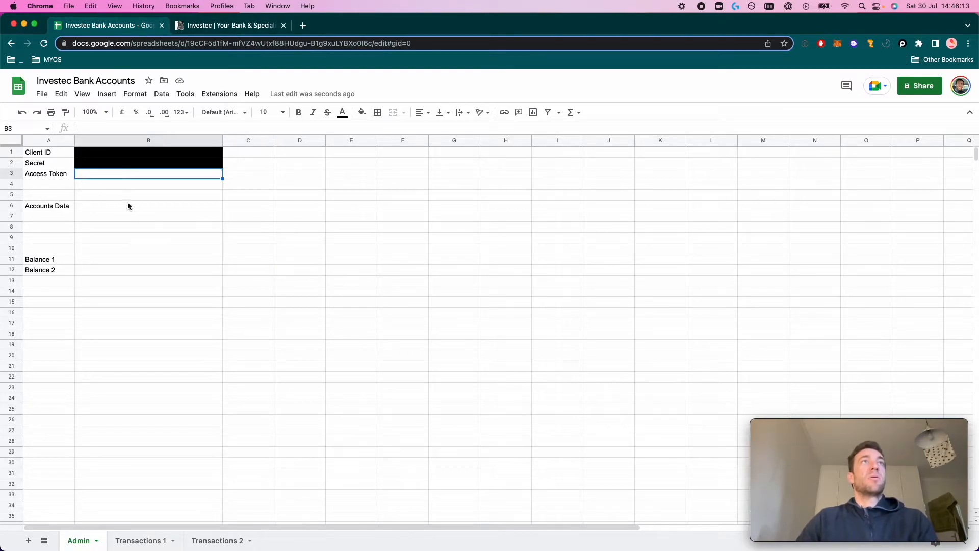
left_click(251, 28)
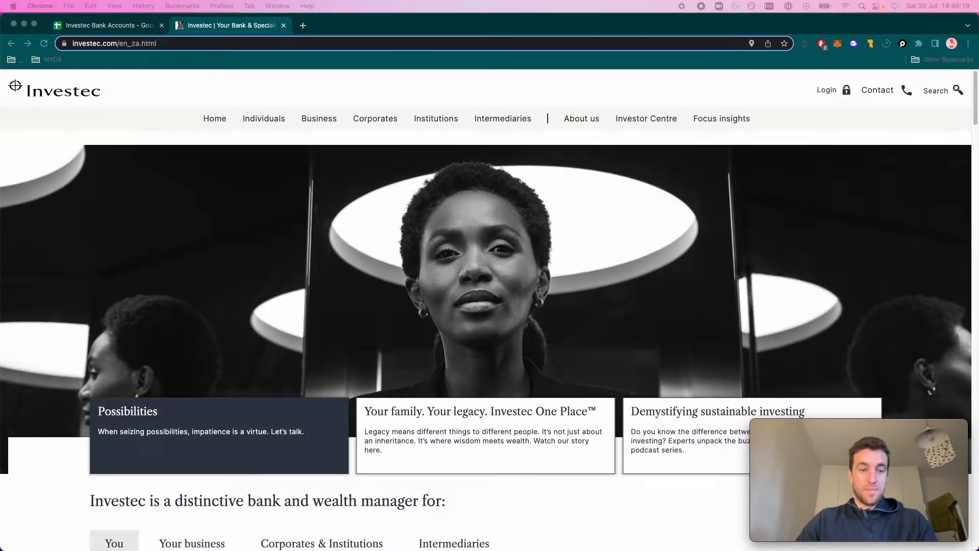
Merge the Programmable Banking window in as a third tab and load the Investec developer docs
left_click_drag(459, 550, 360, 28)
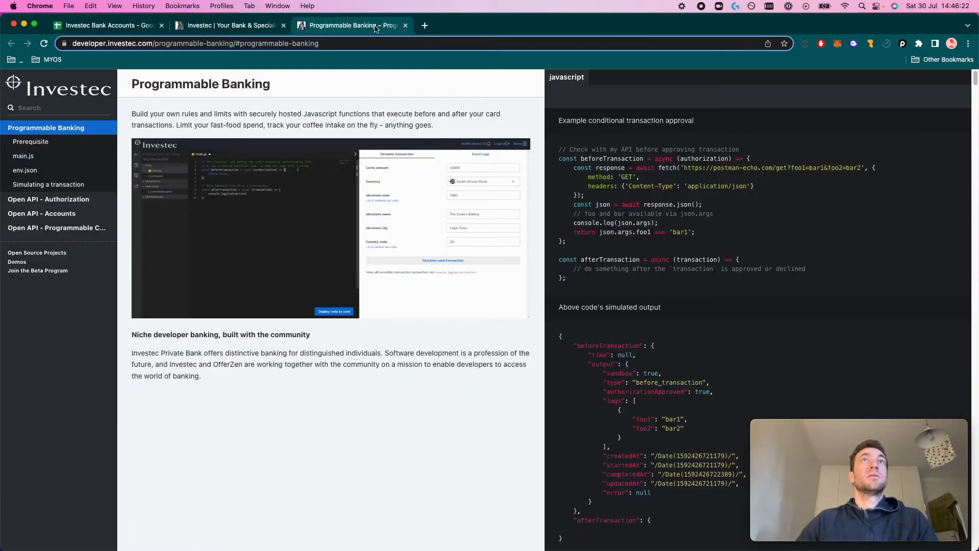
left_click(354, 44)
type("develoepr")
key("BackSpace")
key("BackSpace")
key("BackSpace")
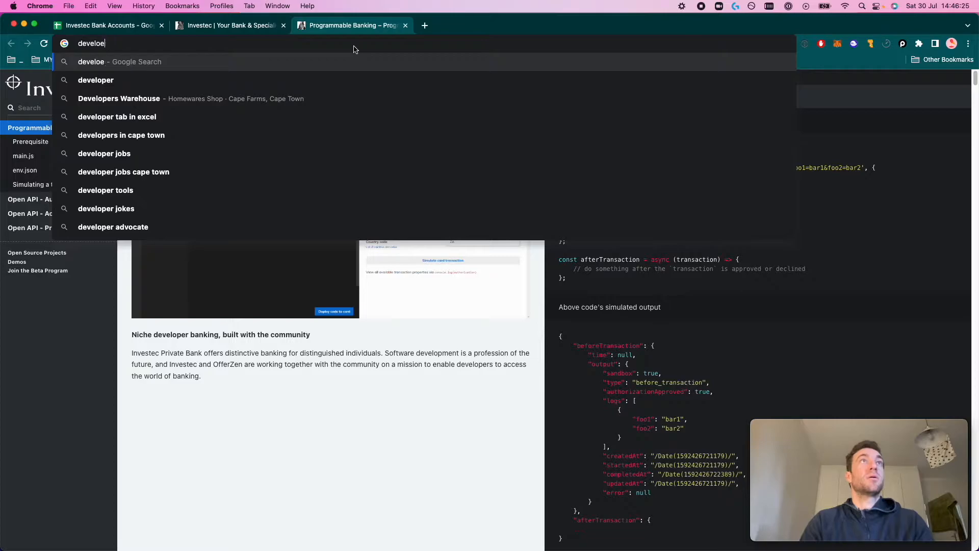
type("per")
key("Right")
key("alt+Left")
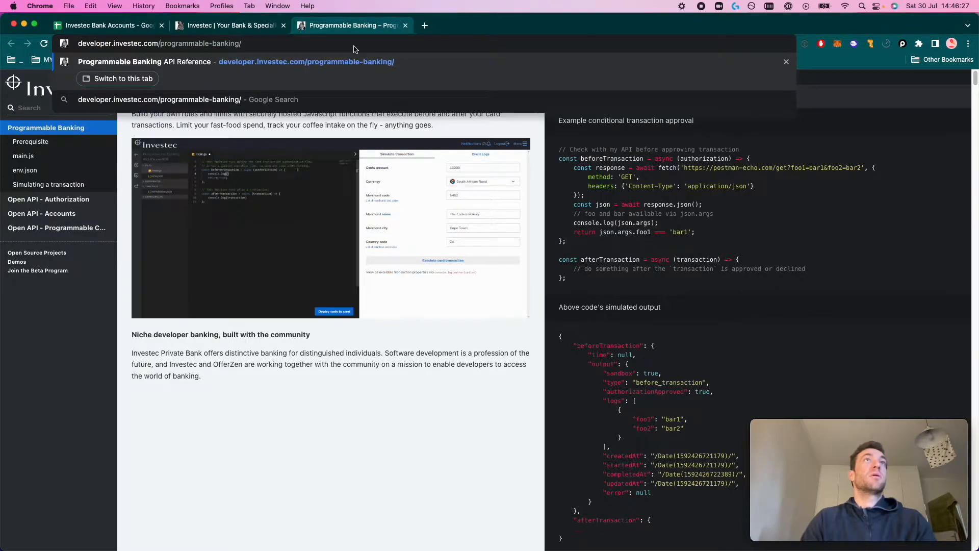
left_click(332, 437)
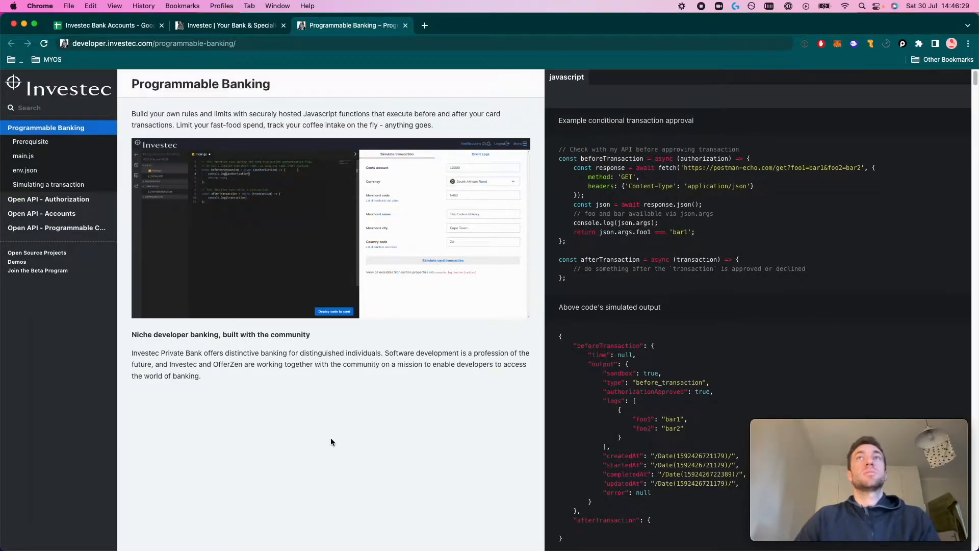
Browse the Open API Authorization scopes and grant types, highlighting the grant_type data in the token request example
left_click(59, 200)
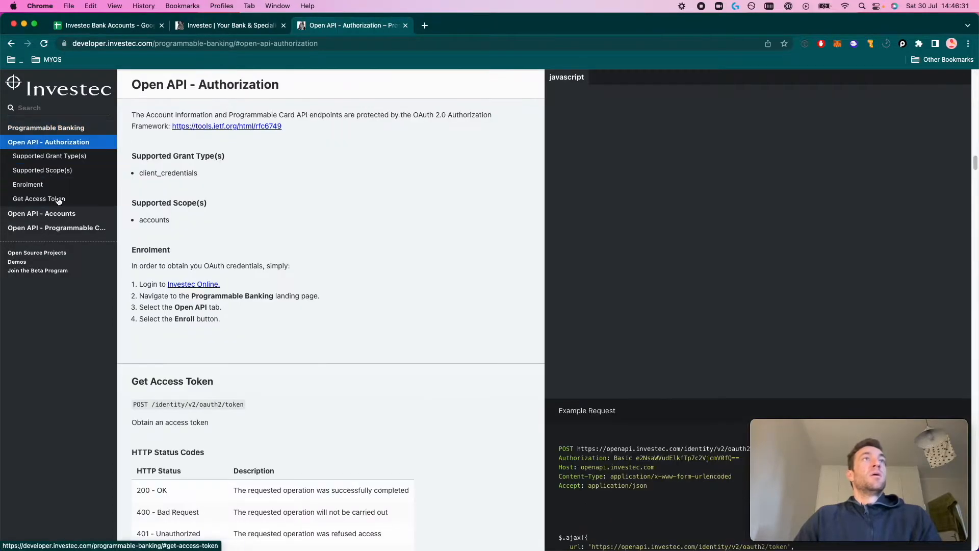
left_click(59, 172)
left_click(61, 156)
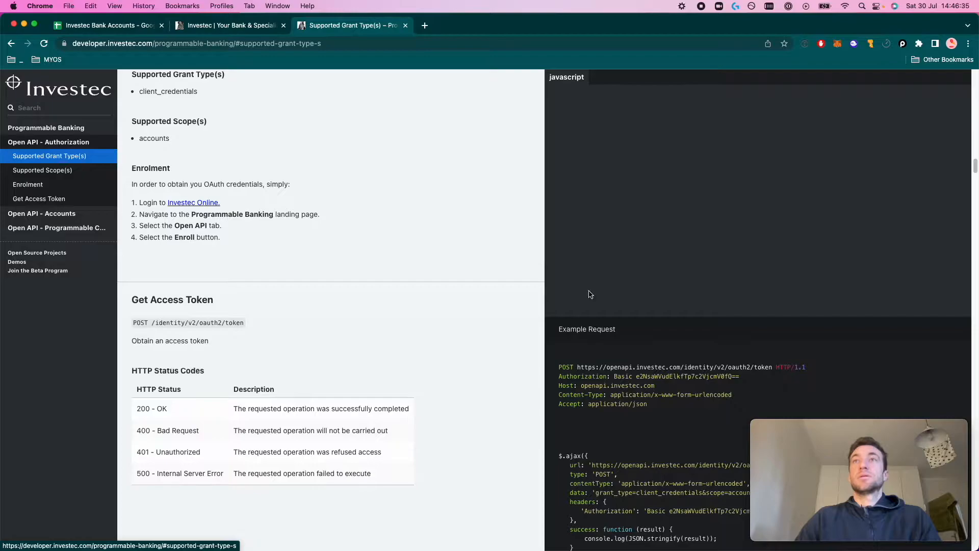
scroll(590, 294, "down", 3)
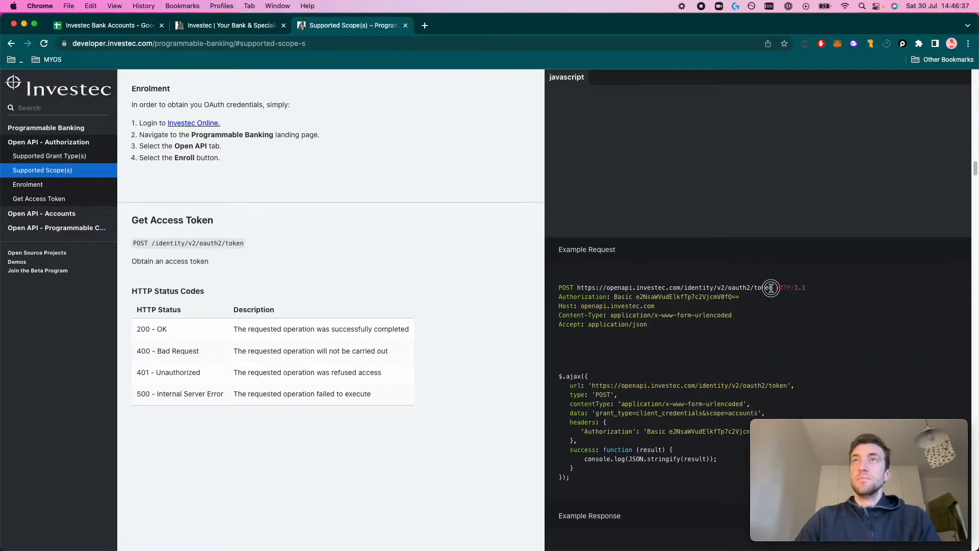
left_click_drag(771, 288, 576, 288)
scroll(641, 365, "down", 3)
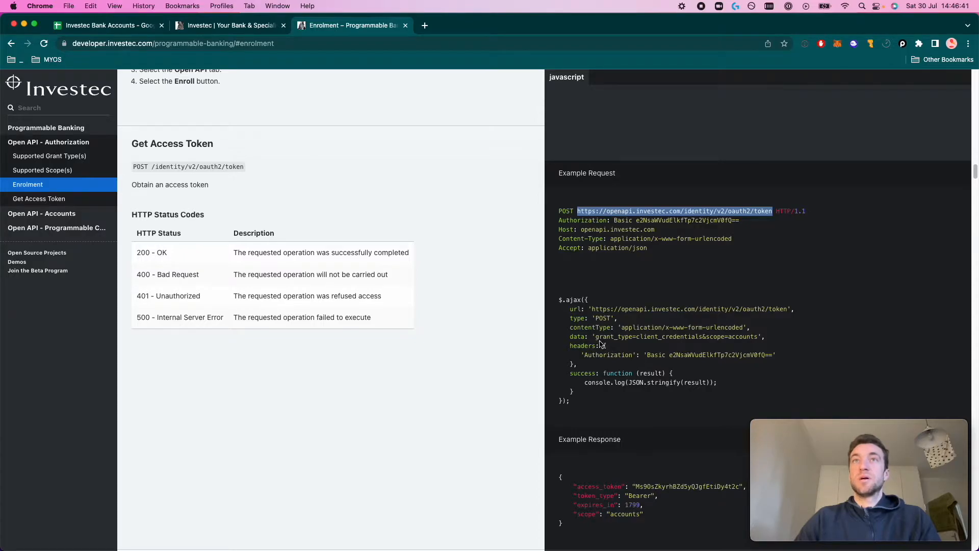
left_click_drag(596, 337, 759, 335)
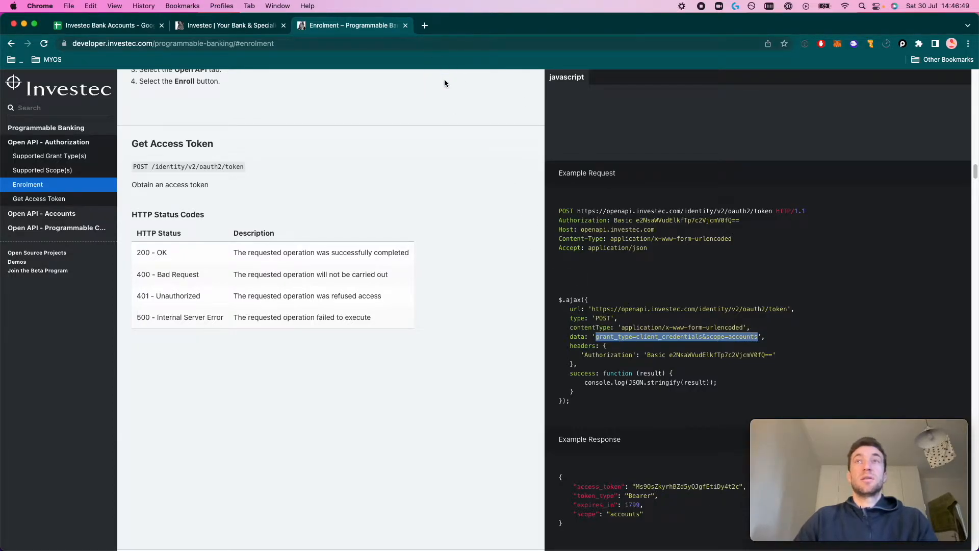
Open the GitHub ImportJSON.gs page in a new tab and go to the ImportJSON repository
left_click(426, 28)
type("impor")
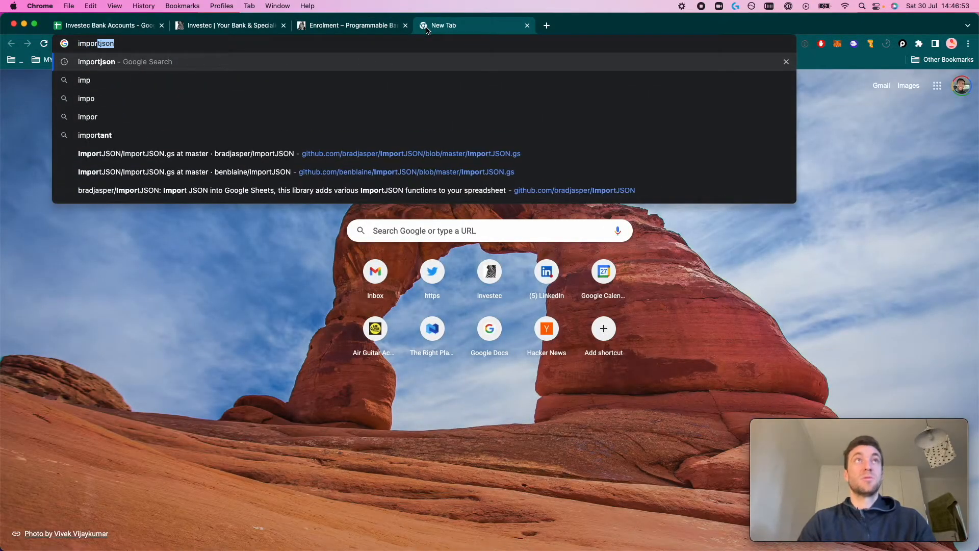
type("t")
left_click(419, 152)
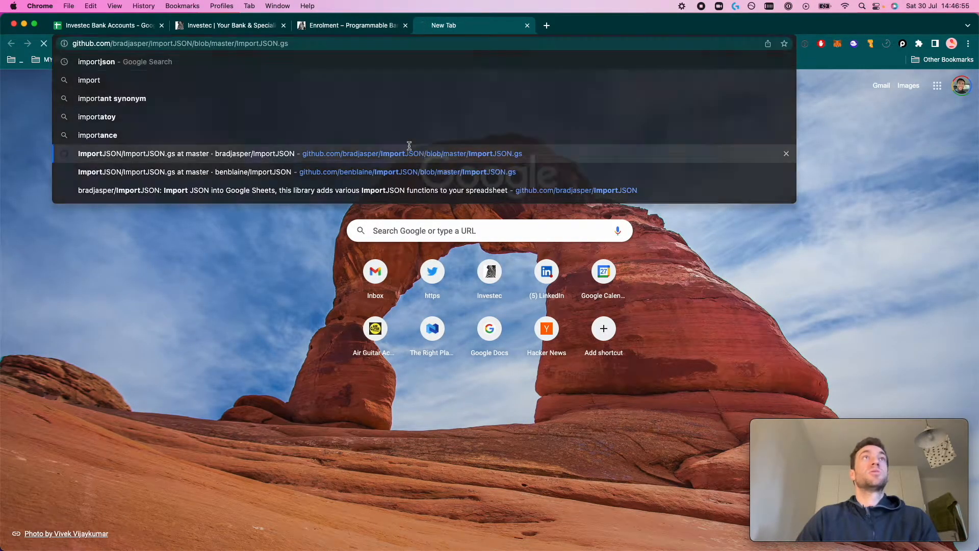
left_click_drag(223, 44, 313, 44)
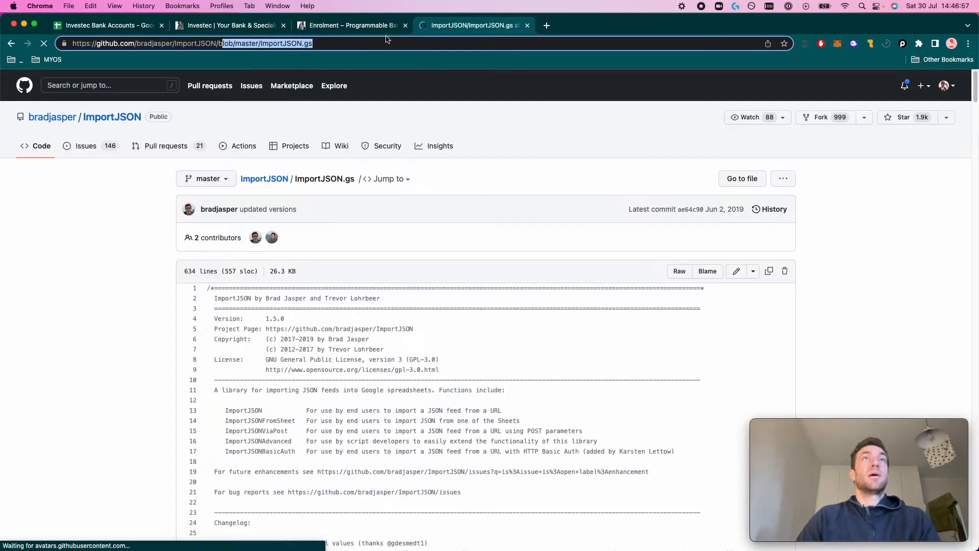
left_click(131, 117)
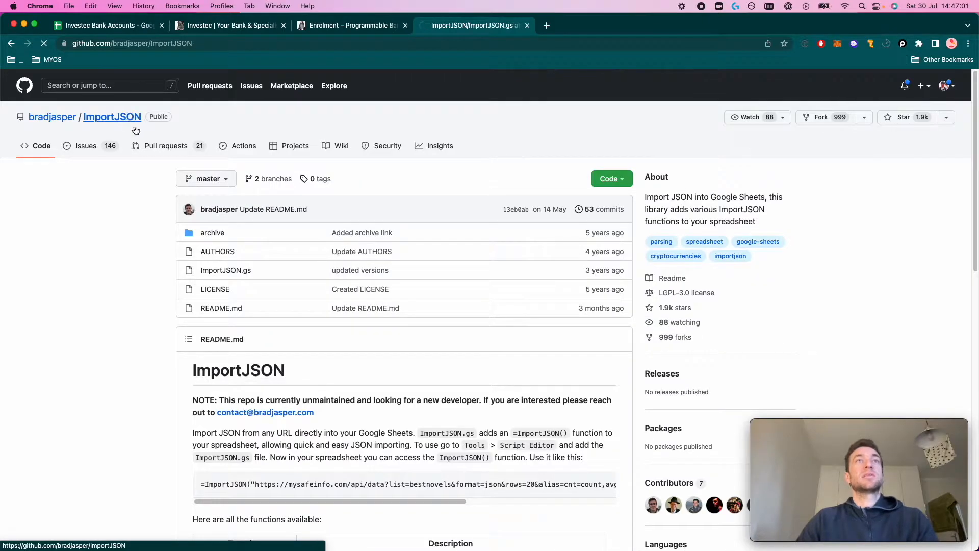
scroll(306, 286, "down", 3)
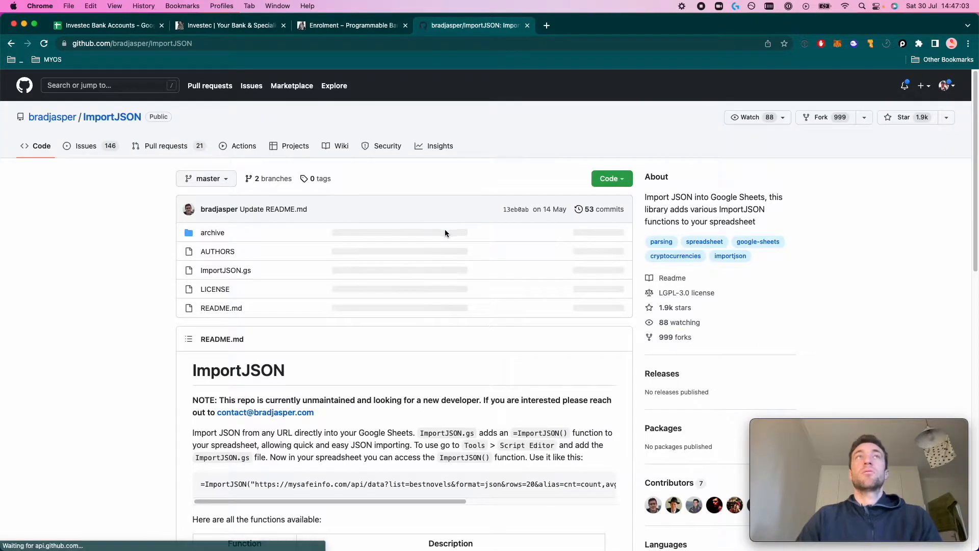
Open ImportJSON.gs from your own forked repository, review its functions, and return to the docs
left_click(954, 88)
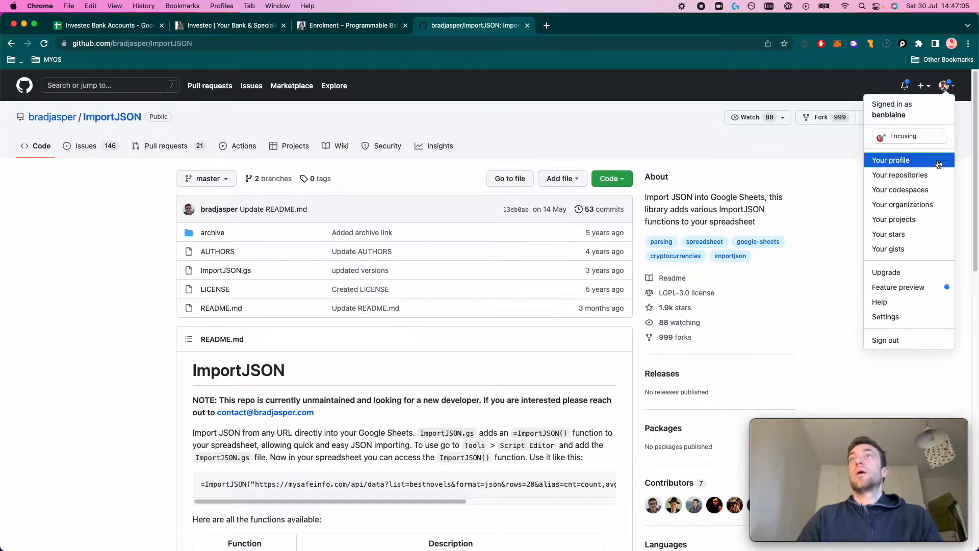
left_click(898, 160)
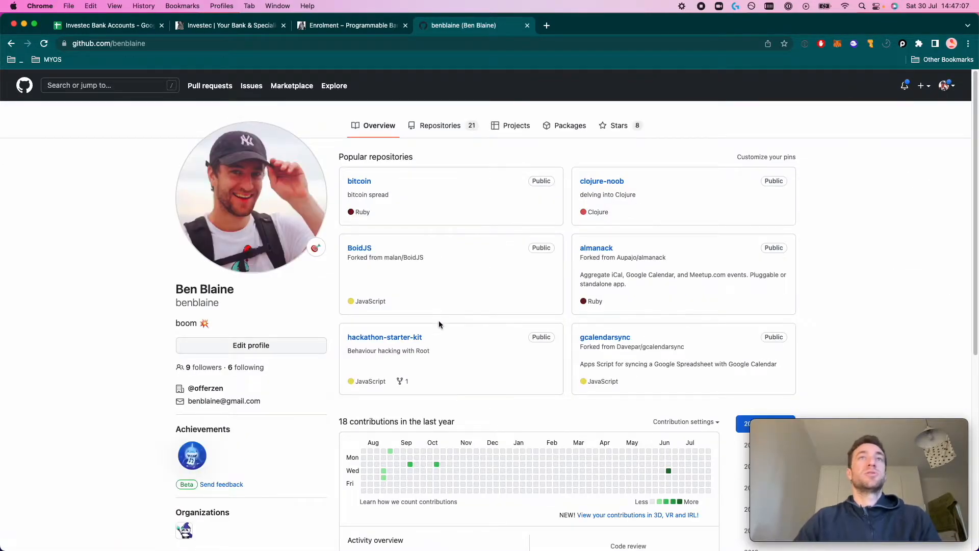
left_click(437, 128)
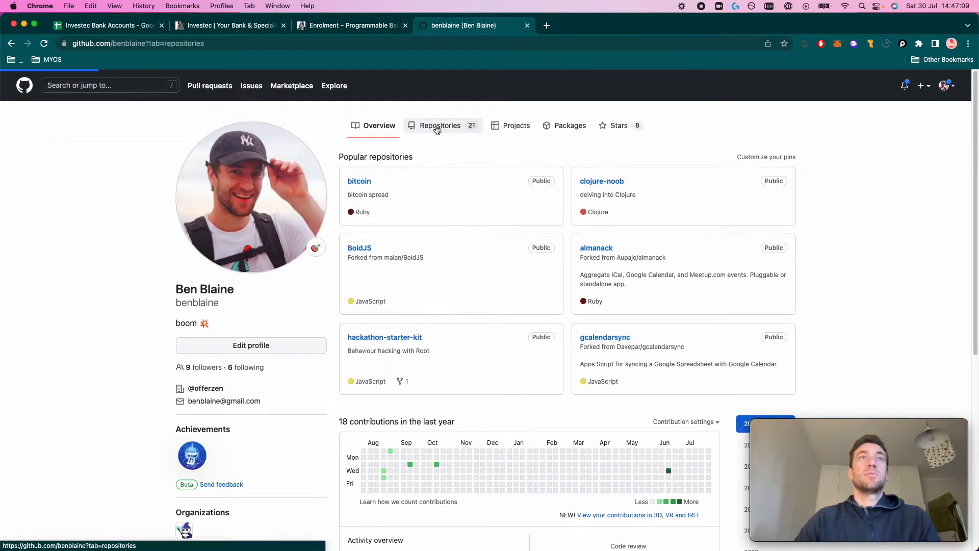
left_click(389, 477)
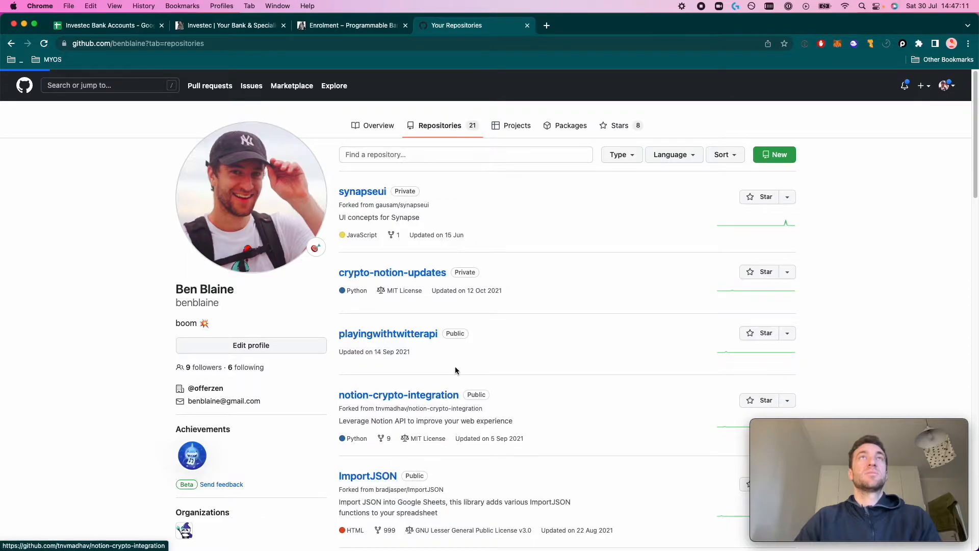
left_click(243, 368)
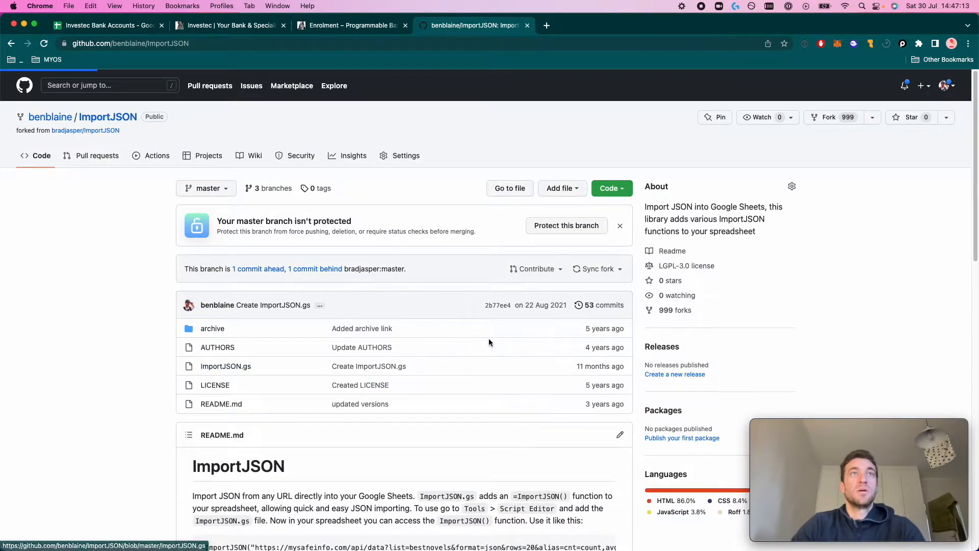
scroll(487, 341, "down", 3)
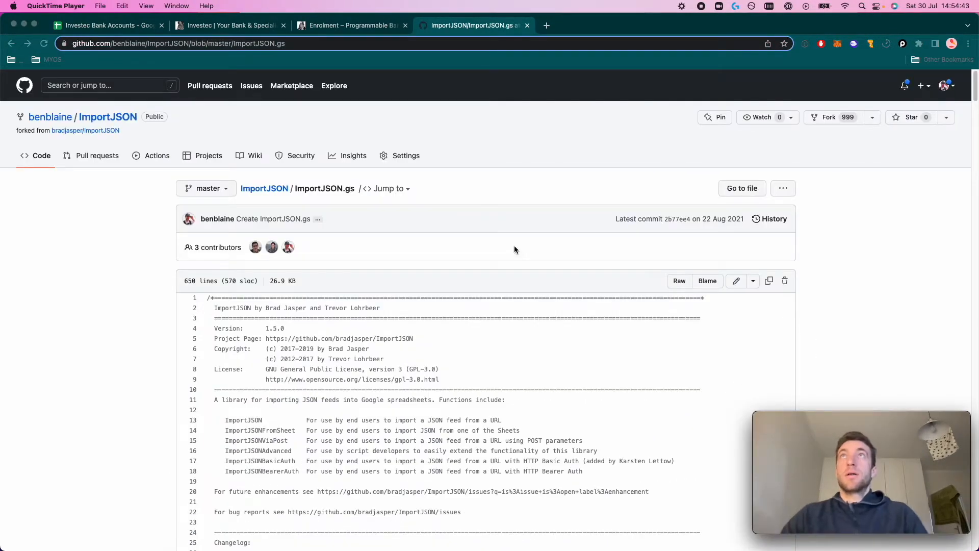
scroll(441, 418, "down", 1)
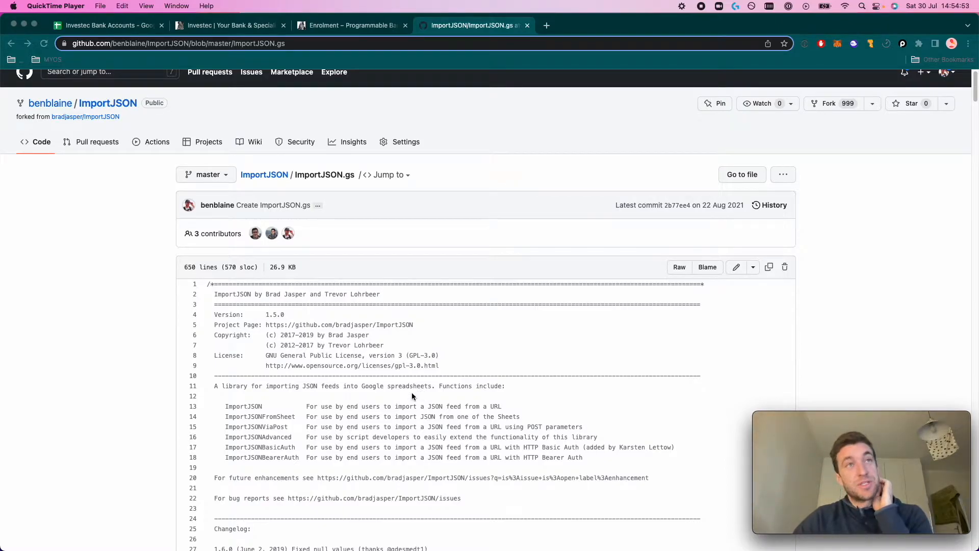
scroll(411, 393, "down", 5)
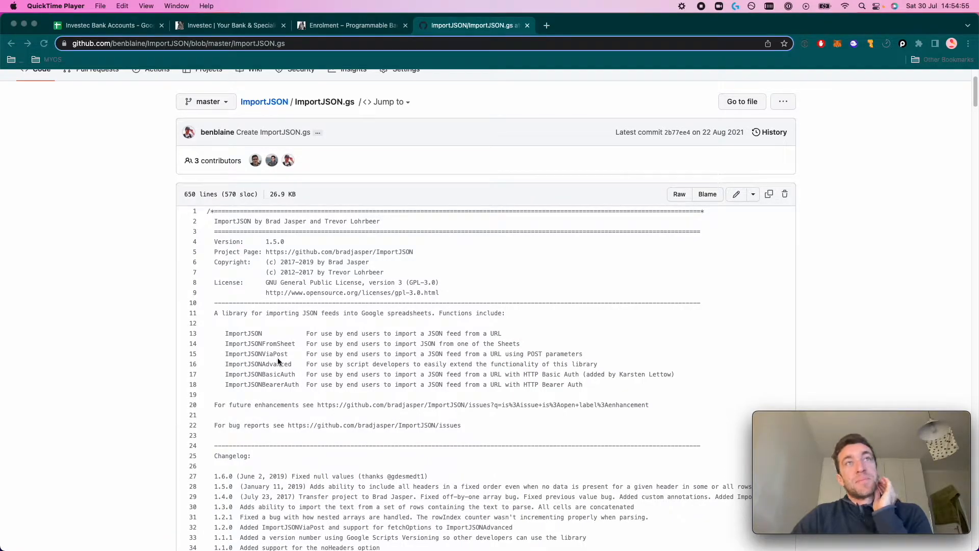
left_click(252, 357)
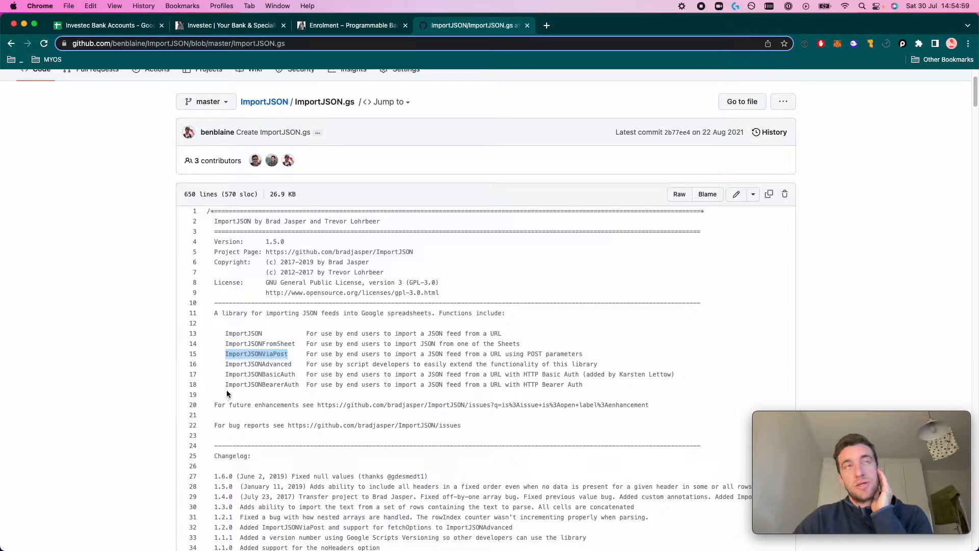
left_click(321, 28)
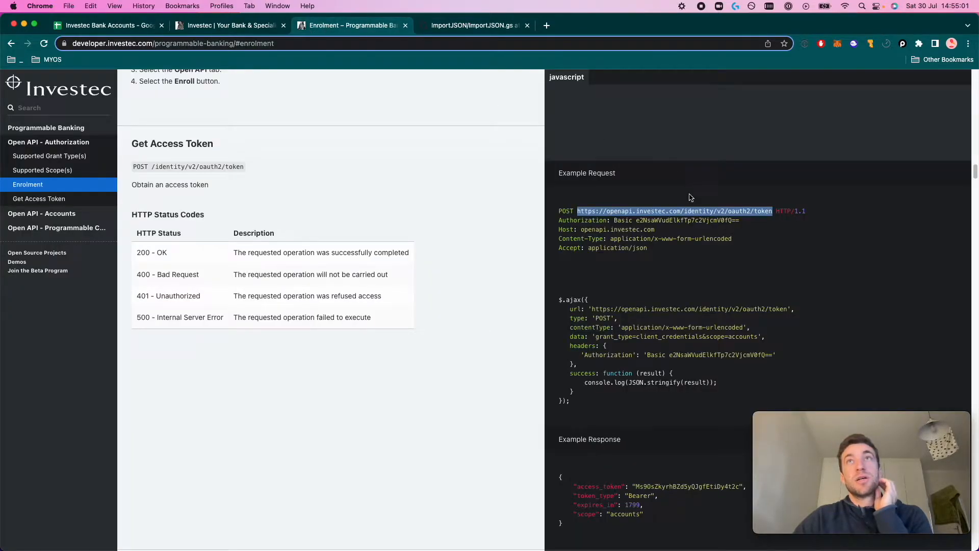
Highlight POST in the example $.ajax token request, then return to the Investec Bank Accounts spreadsheet
left_click_drag(596, 318, 611, 318)
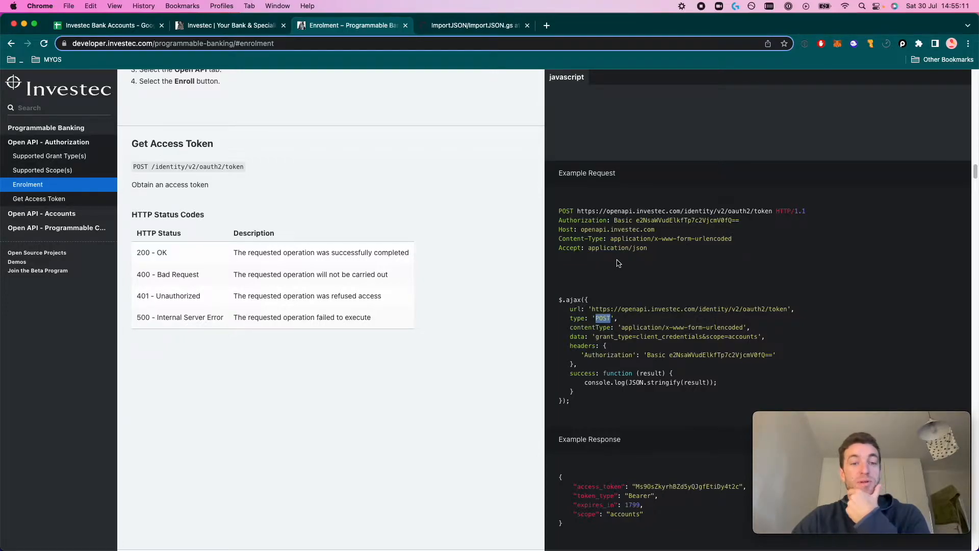
left_click(243, 30)
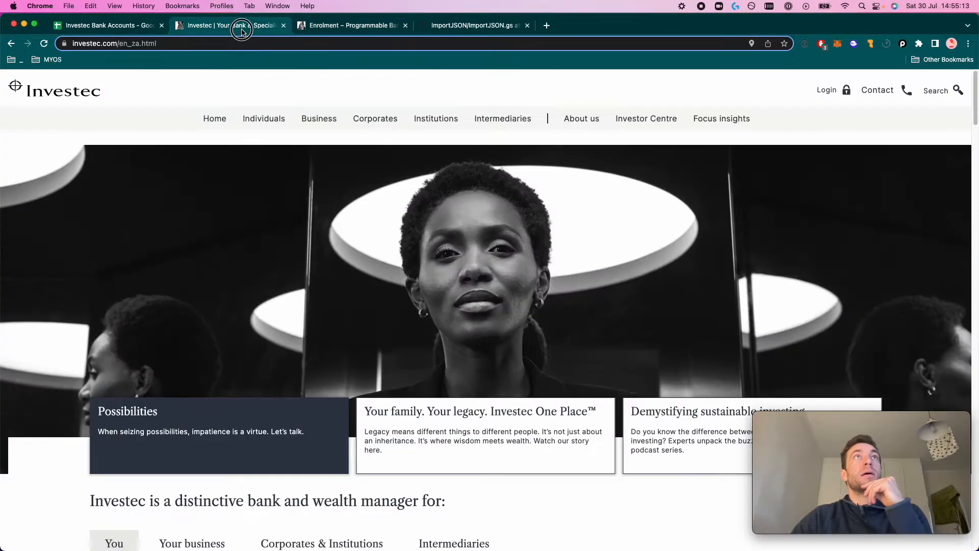
left_click(331, 30)
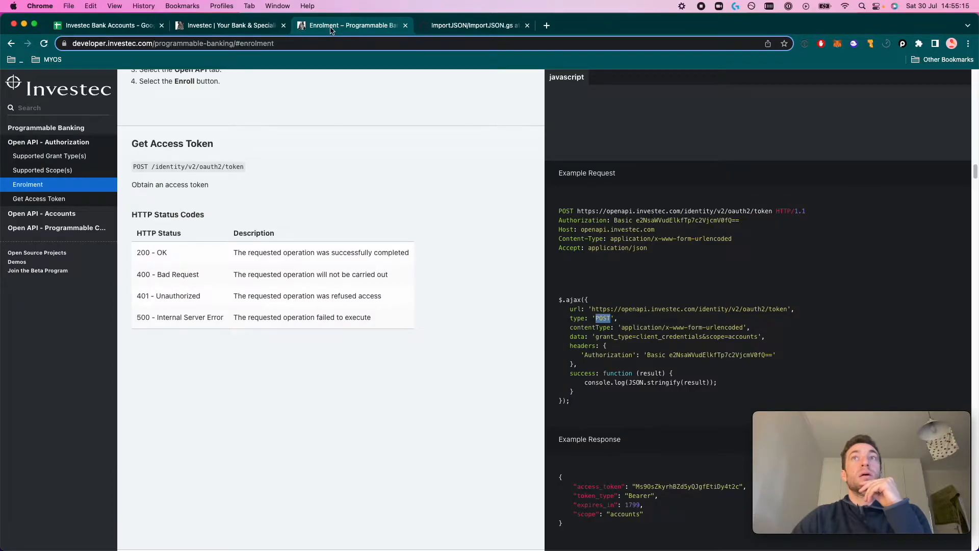
left_click(115, 29)
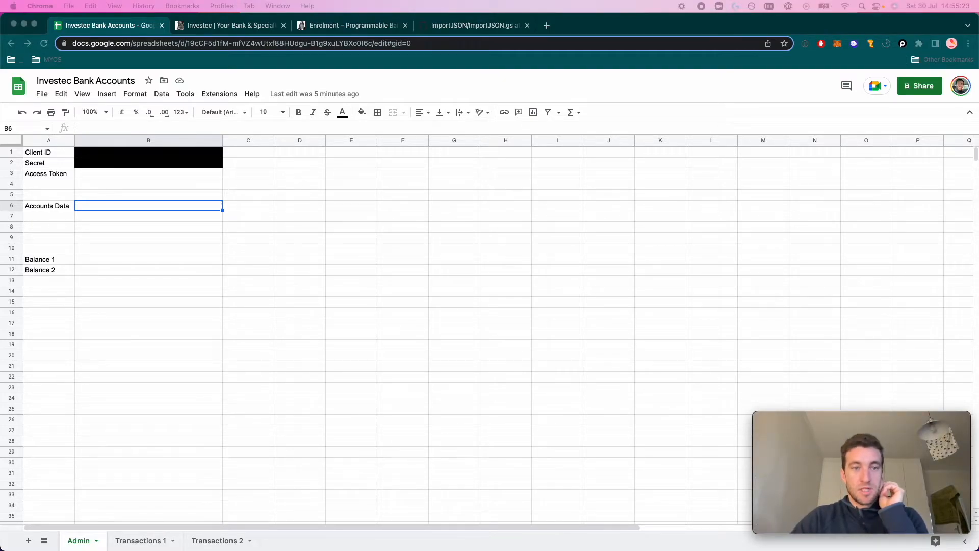
Show the raw ImportJSON.gs code on GitHub, then start a new Apps Script project from Extensions
left_click(477, 25)
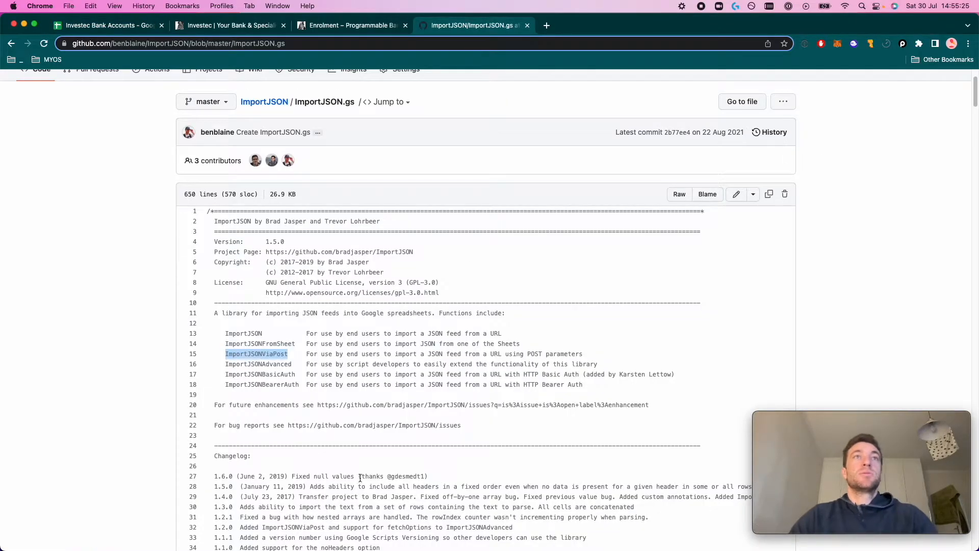
left_click(680, 198)
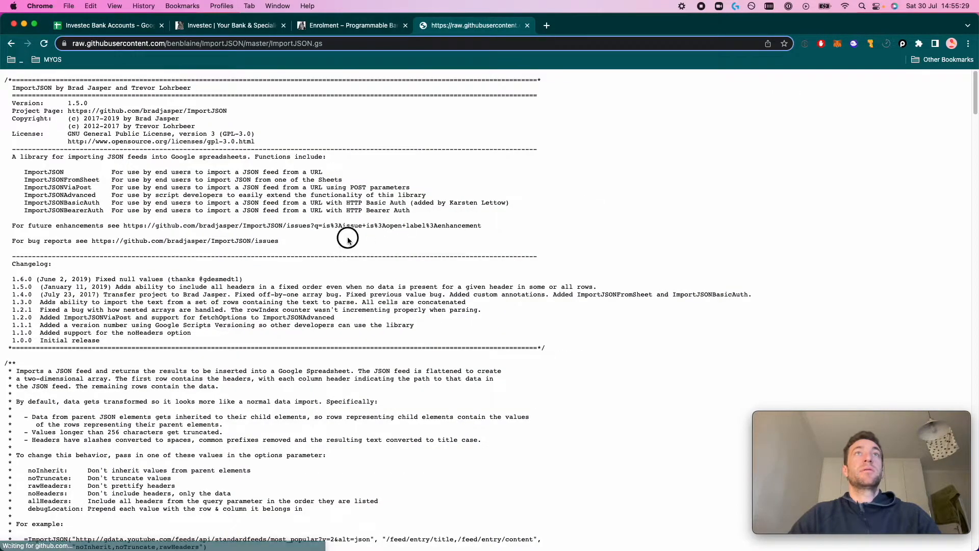
left_click(125, 27)
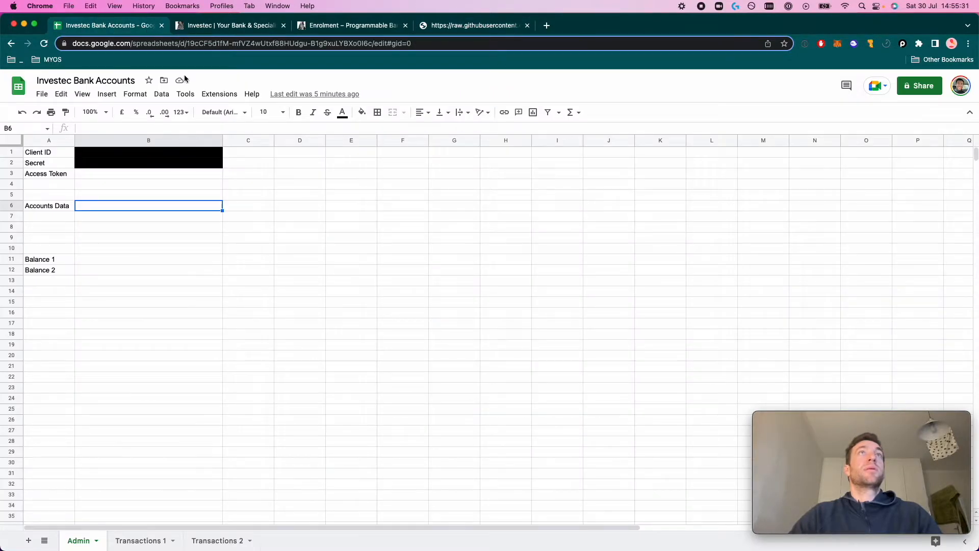
left_click(220, 94)
left_click(238, 147)
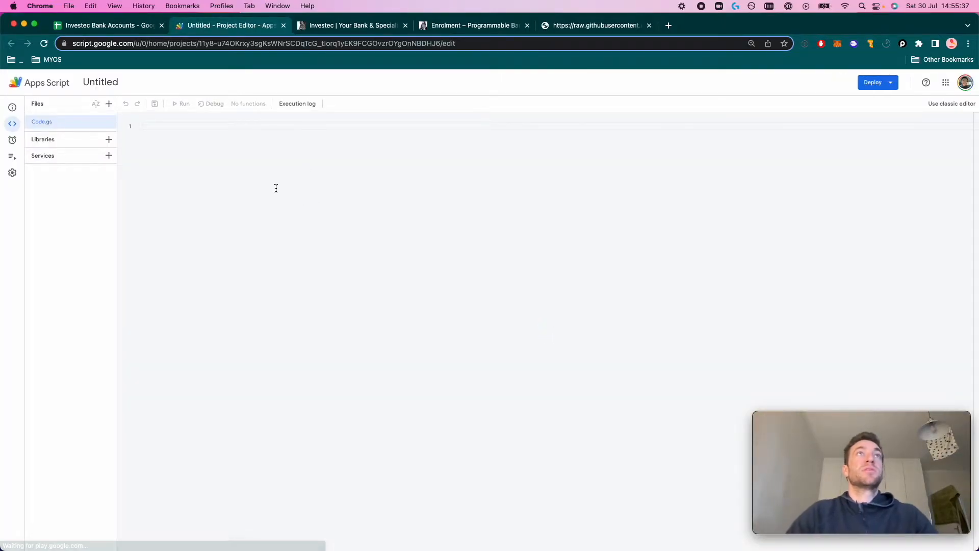
Paste the ImportJSON library code into Code.gs and save the project
key("cmd+v")
scroll(276, 230, "up", 15)
scroll(269, 248, "up", 20)
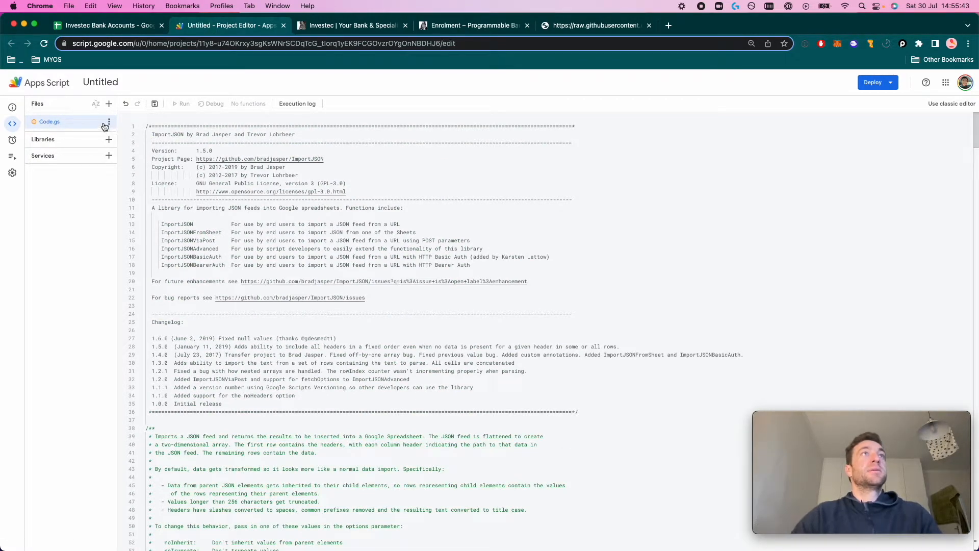
left_click(154, 104)
Rename the Apps Script project to 'Investec Bank Accounts'
left_click(109, 83)
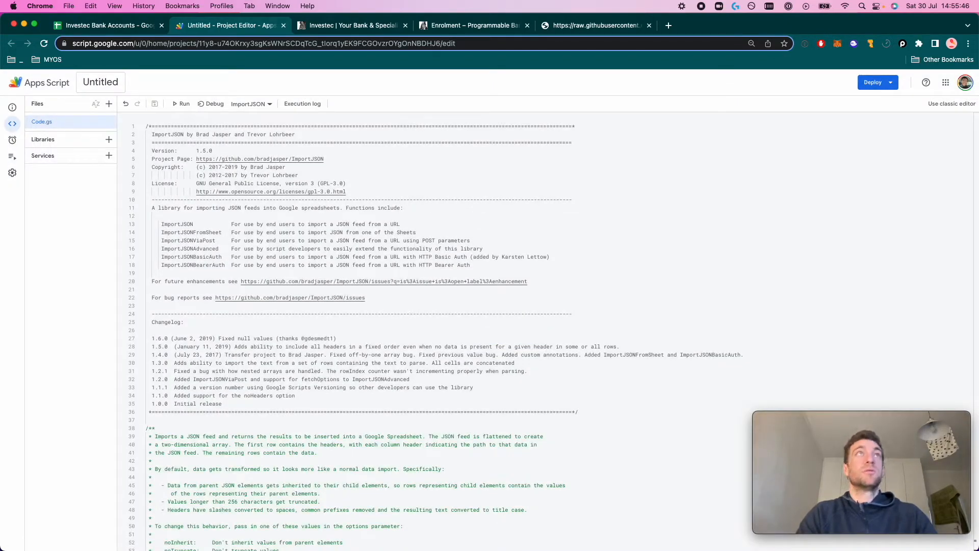
left_click(100, 82)
type("Inveartec")
key("BackSpace")
key("BackSpace")
key("BackSpace")
key("BackSpace")
key("BackSpace")
type("stec ")
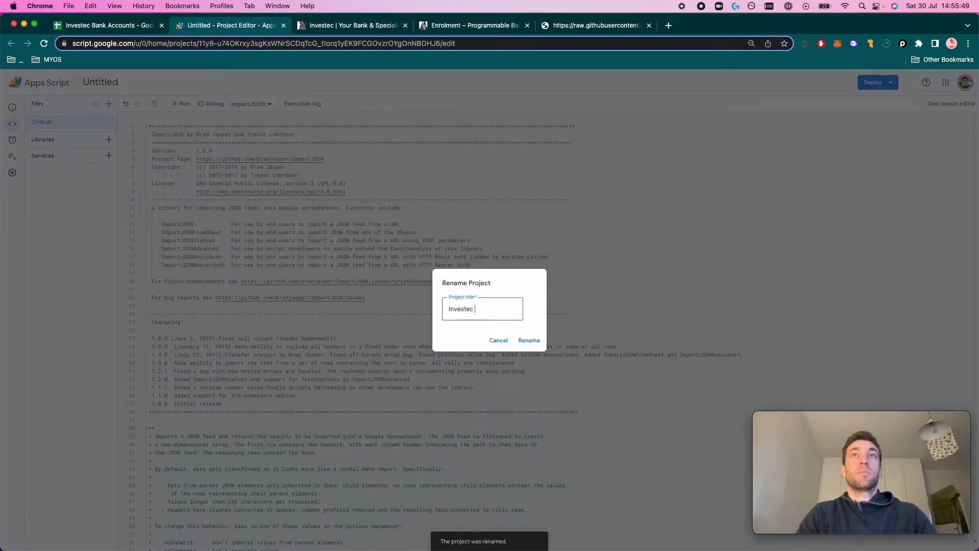
type("Bank Accounts")
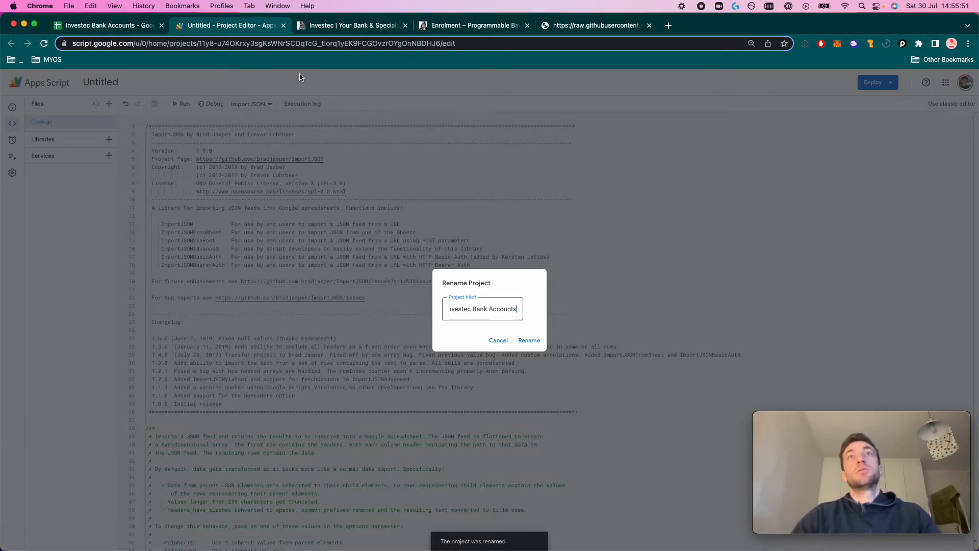
left_click(526, 341)
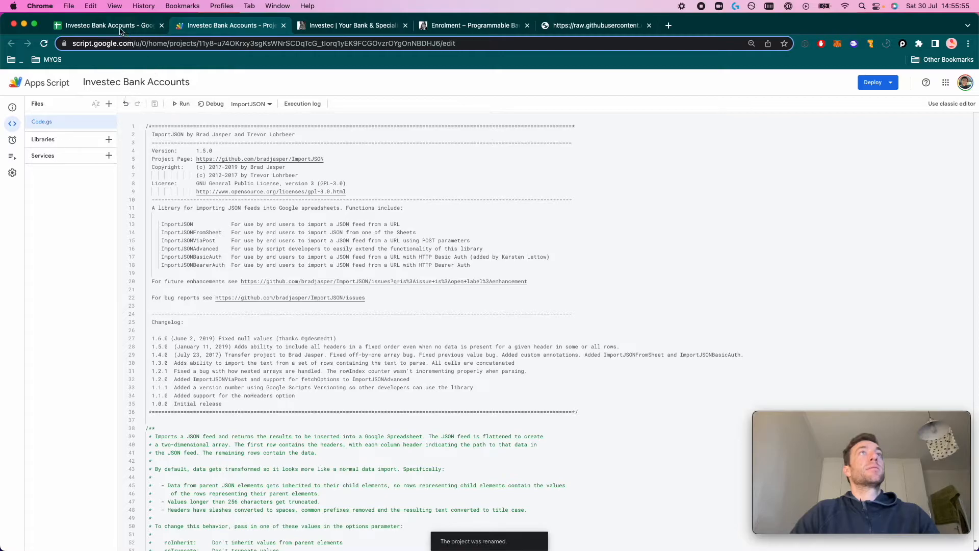
Review the ImportJSON, ImportJSONViaPost, ImportJSONAdvanced, ImportJSONBasicAuth and ImportJSONBearerAuth function names, then return to the spreadsheet
double_click(179, 224)
double_click(185, 233)
double_click(192, 241)
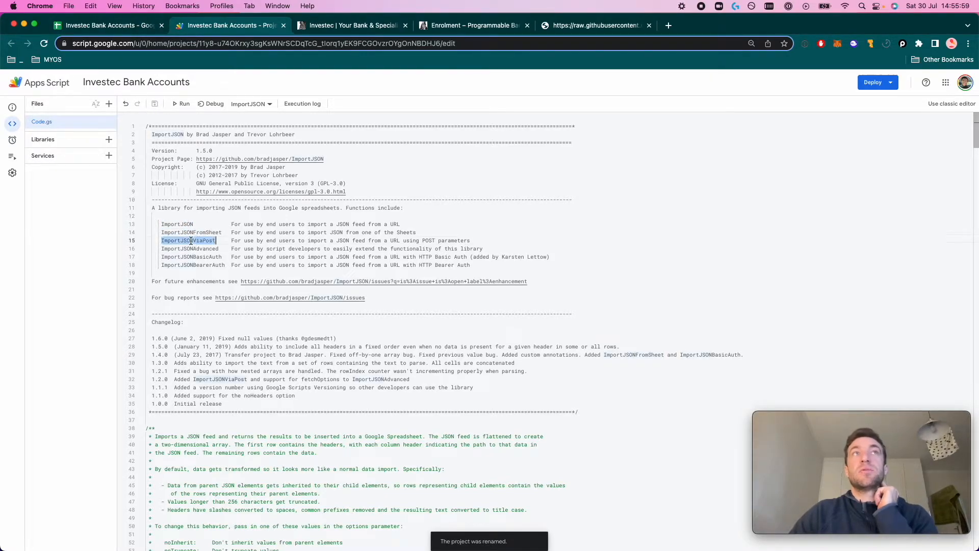
double_click(191, 249)
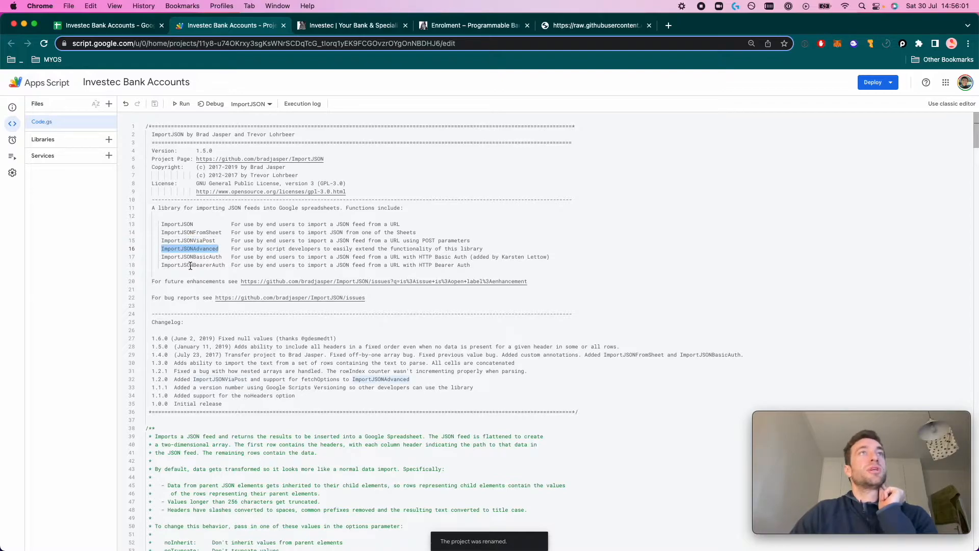
double_click(196, 258)
left_click(204, 266)
double_click(205, 265)
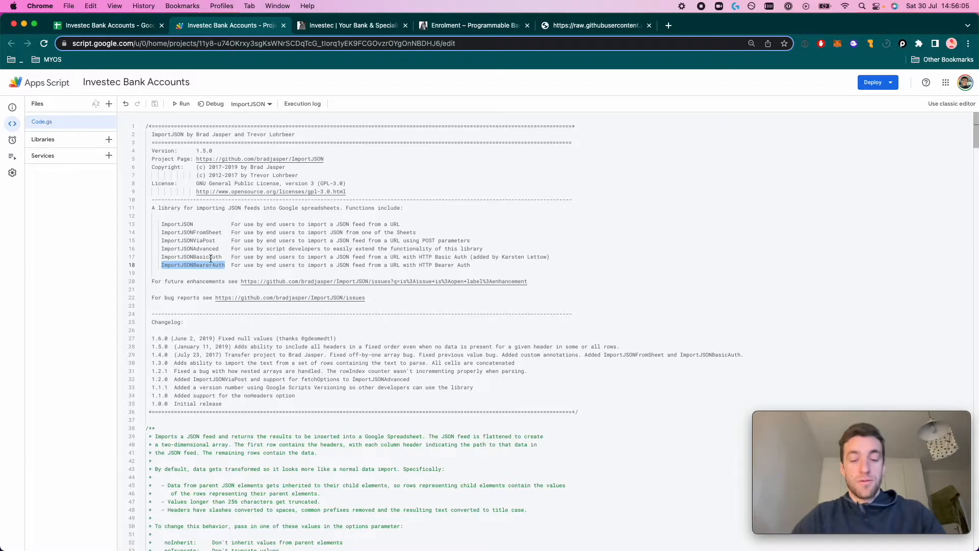
left_click(123, 25)
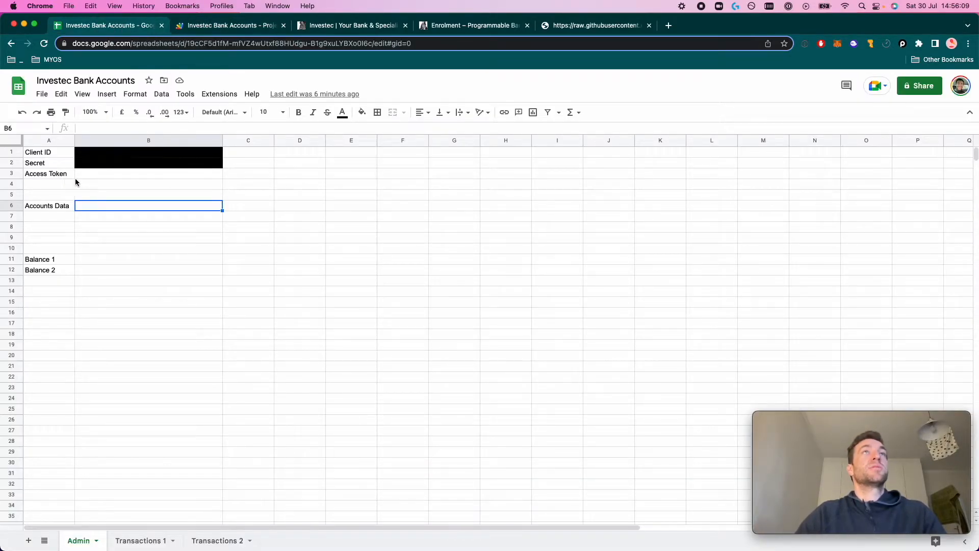
Search the Apps Script code for the ImportJSONViaPost function definition
left_click(236, 28)
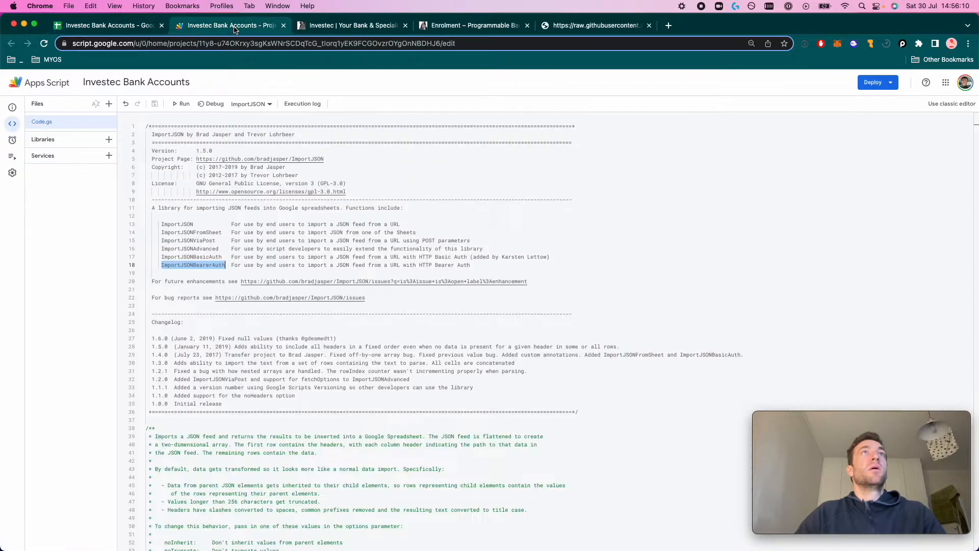
double_click(202, 243)
key("super+f")
key("Return")
key("Return")
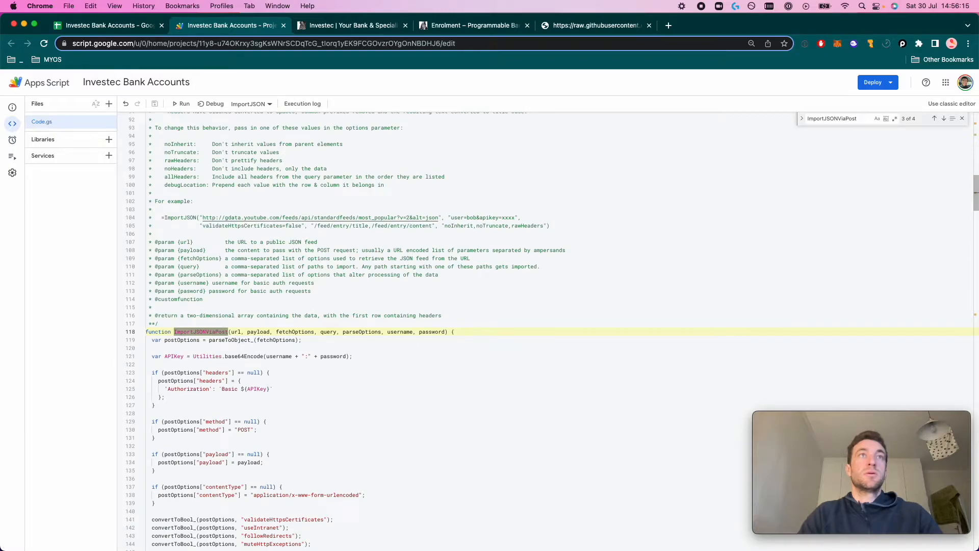
Select the full ImportJSONViaPost signature, url through password, and copy it to the spreadsheet
double_click(236, 332)
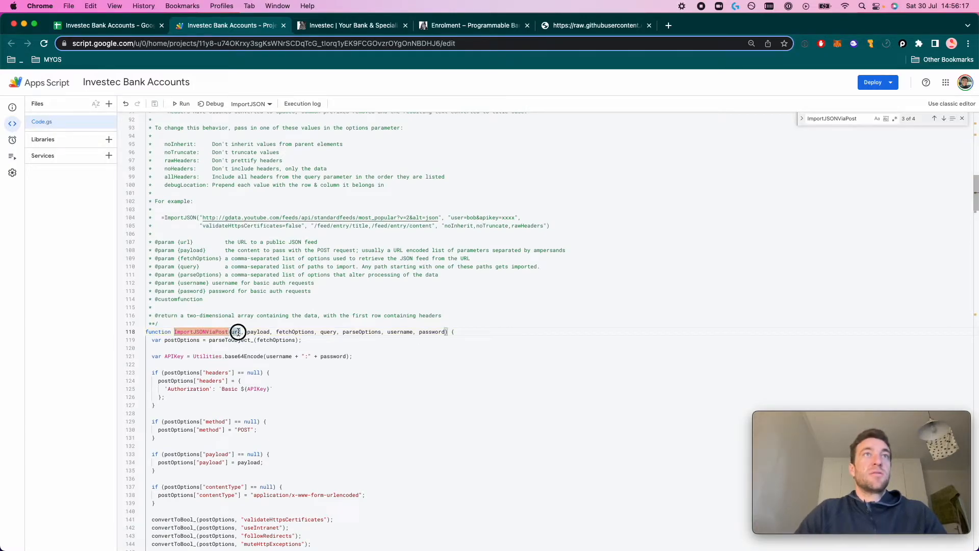
double_click(259, 332)
double_click(295, 333)
double_click(329, 332)
double_click(361, 332)
double_click(400, 332)
double_click(431, 332)
double_click(400, 332)
double_click(430, 332)
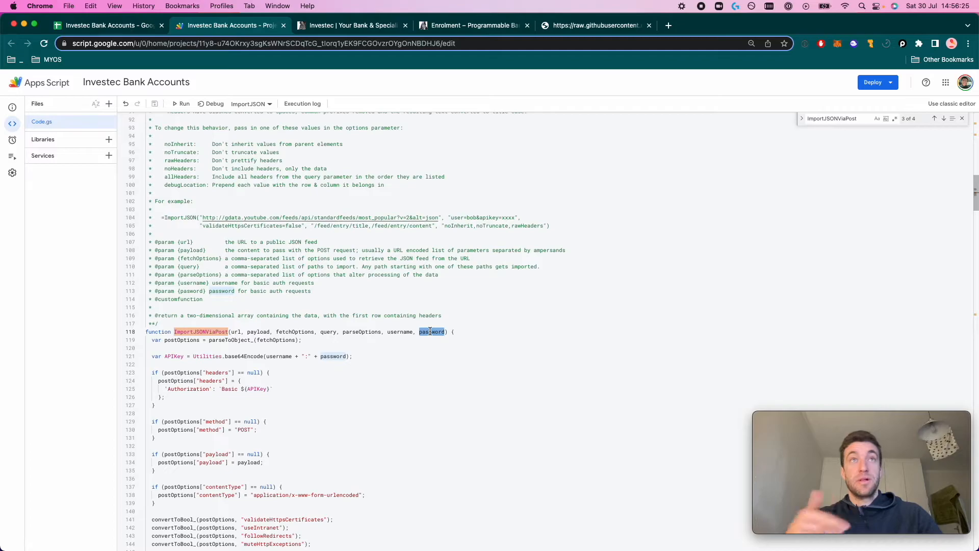
left_click(174, 332)
left_click_drag(174, 333, 448, 332)
key("super+c")
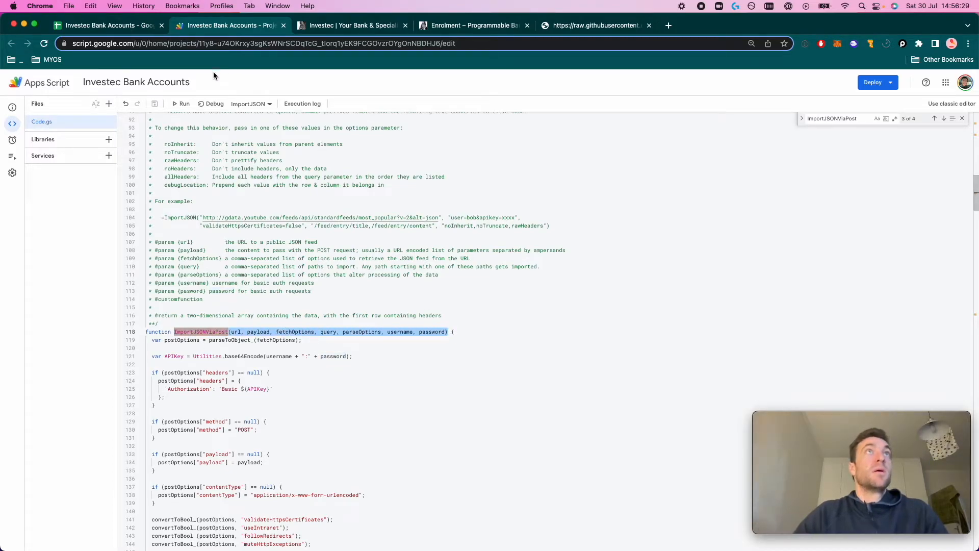
left_click(96, 25)
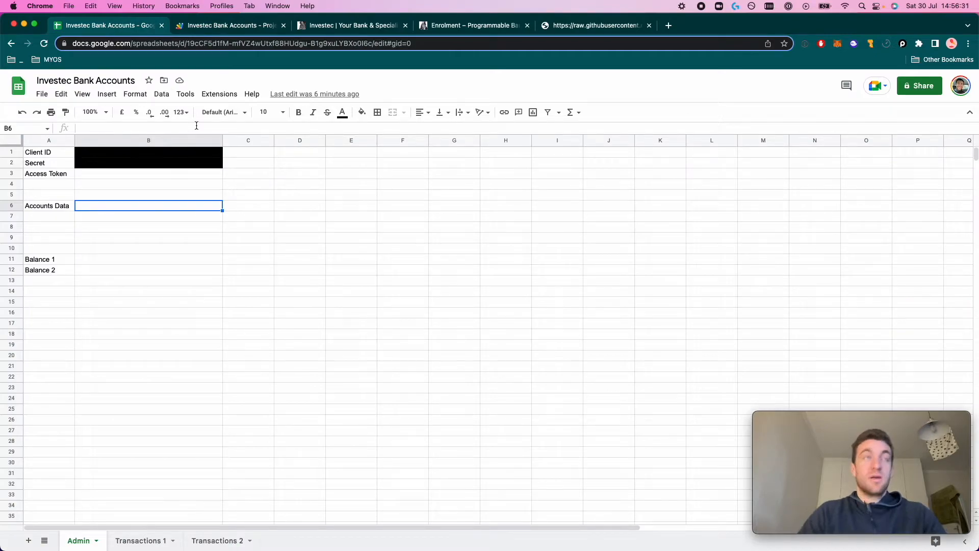
In A6, start a formula from the pasted ImportJSONViaPost signature, replacing url with empty quotes
key("Left")
type("=")
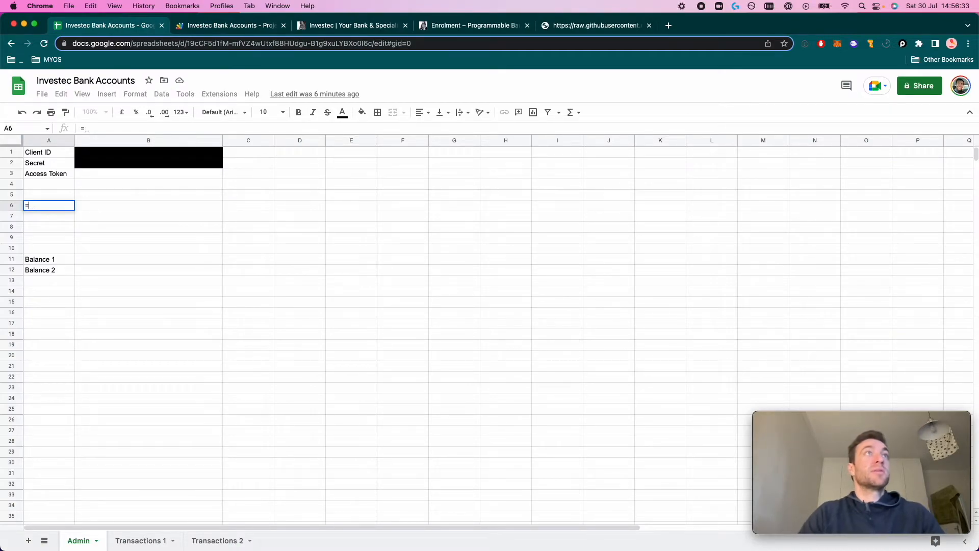
key("super+v")
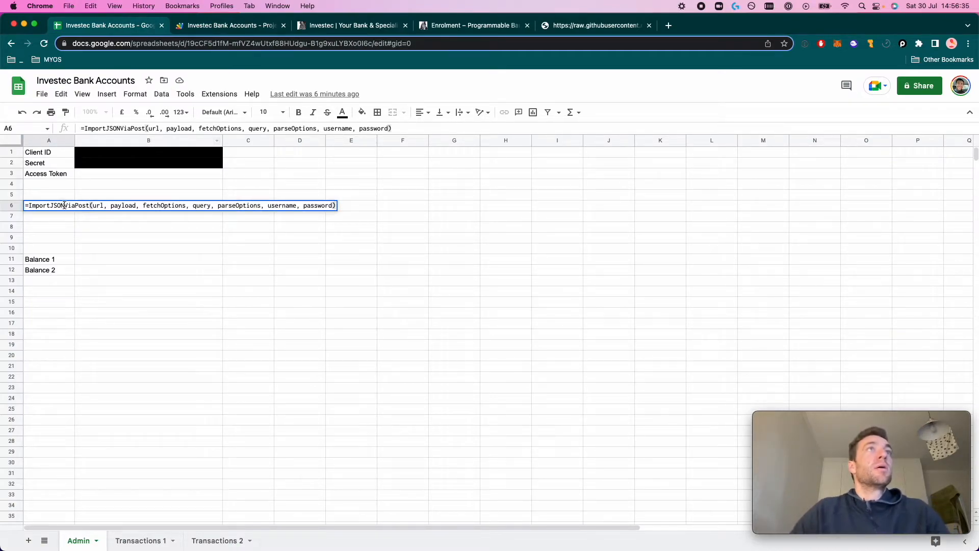
left_click_drag(92, 205, 103, 202)
type("\"\"")
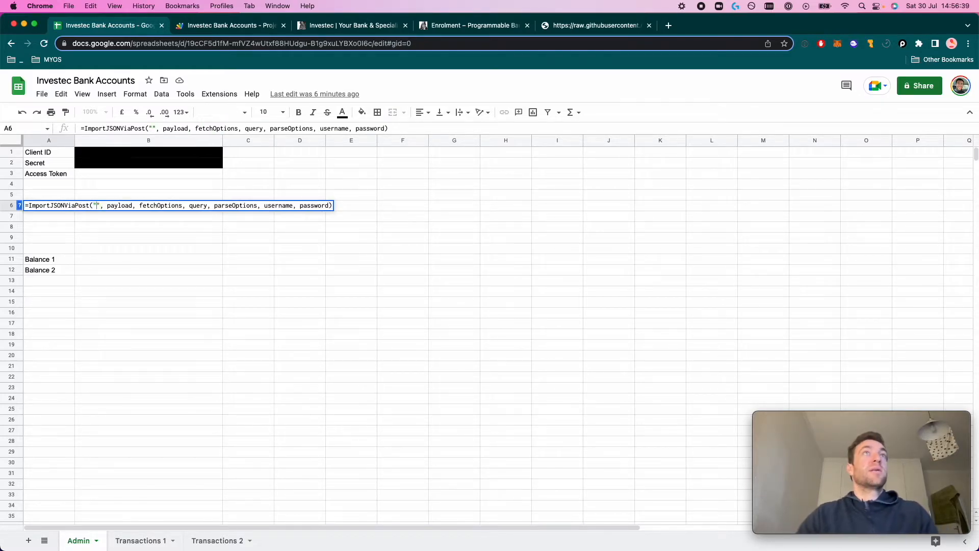
Insert the Investec OAuth2 token URL from the developer docs as the url argument
left_click(375, 27)
left_click(434, 26)
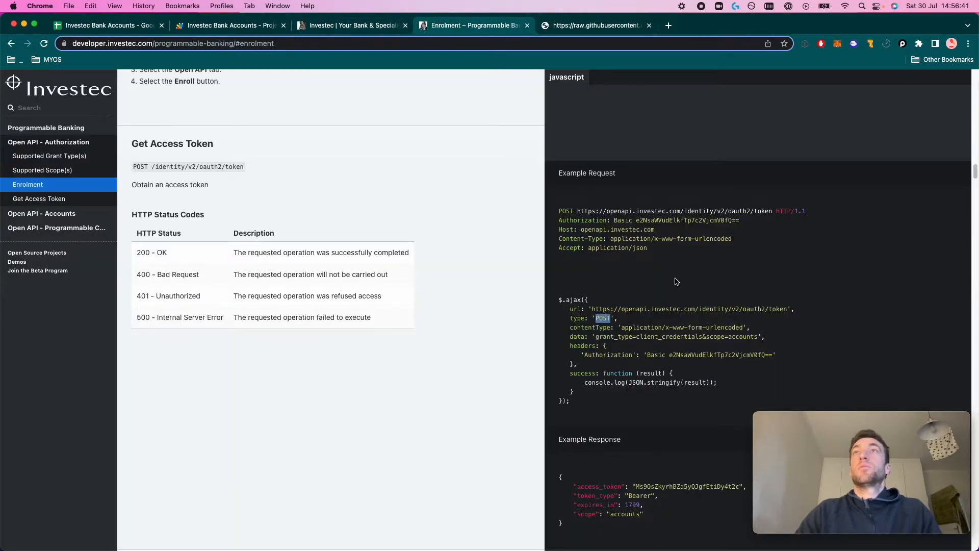
left_click_drag(773, 210, 579, 211)
key("super+c")
left_click(136, 26)
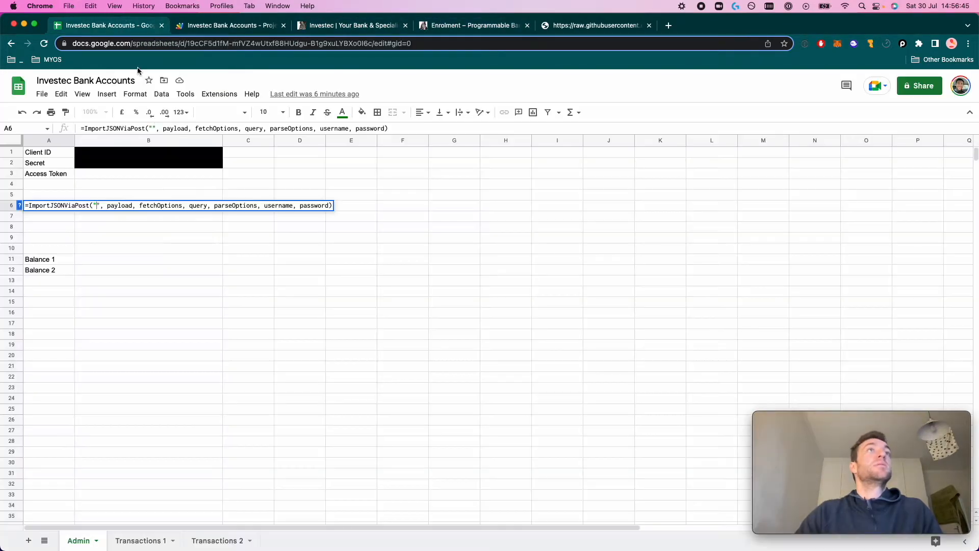
left_click(96, 205)
key("super+v")
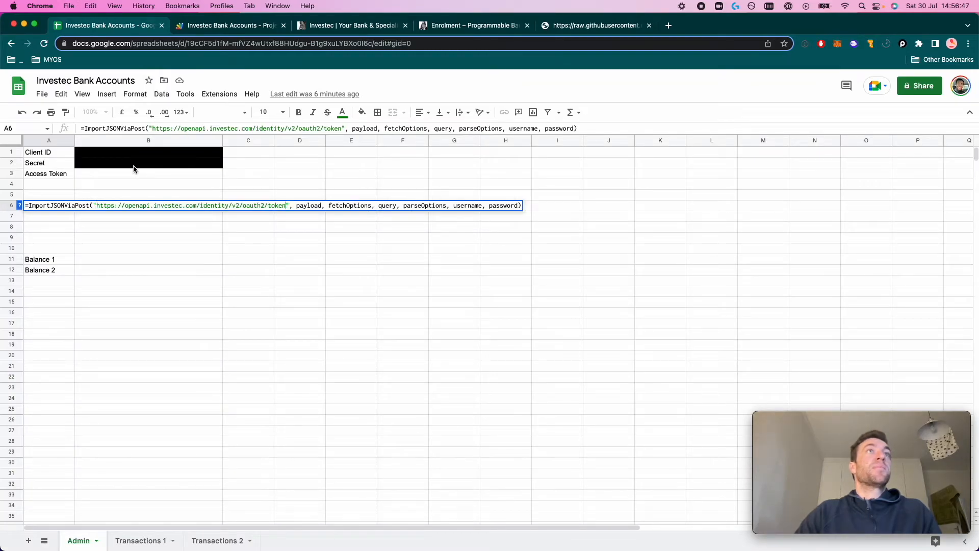
double_click(305, 205)
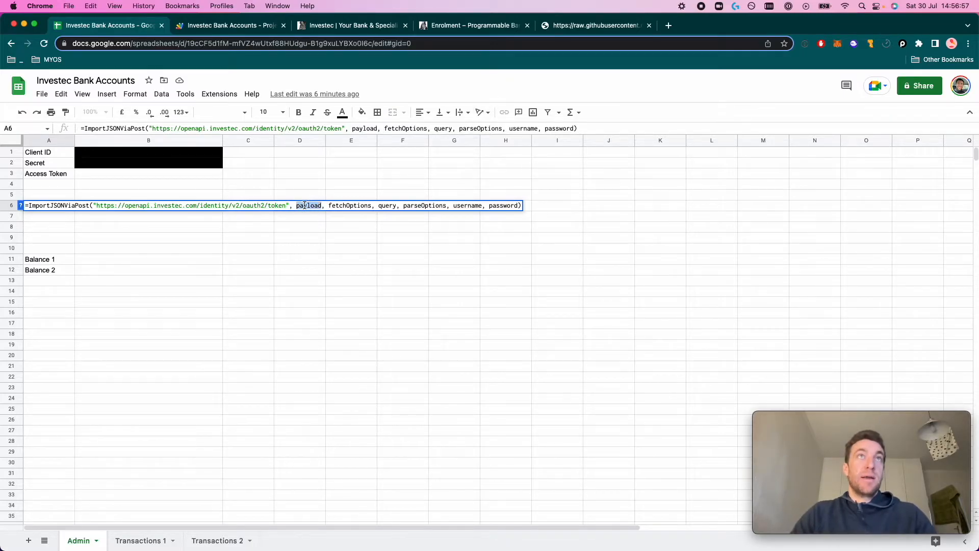
Set the payload to the quoted grant_type and scope data from the Investec docs
left_click(610, 28)
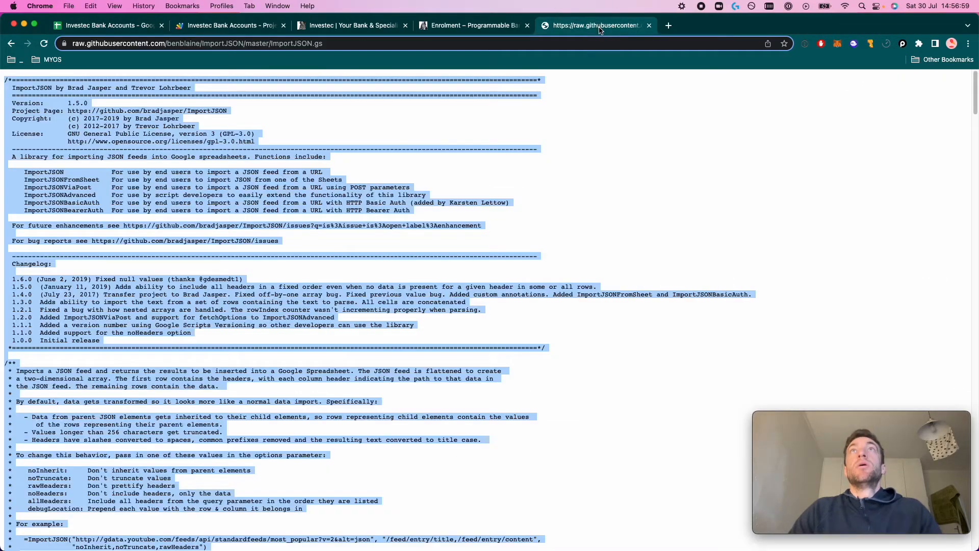
left_click(498, 26)
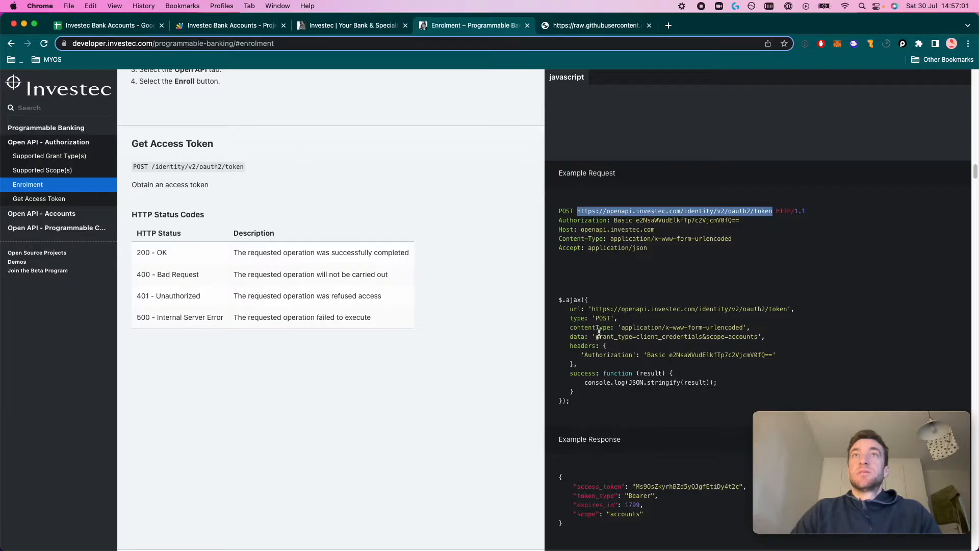
left_click_drag(594, 337, 759, 337)
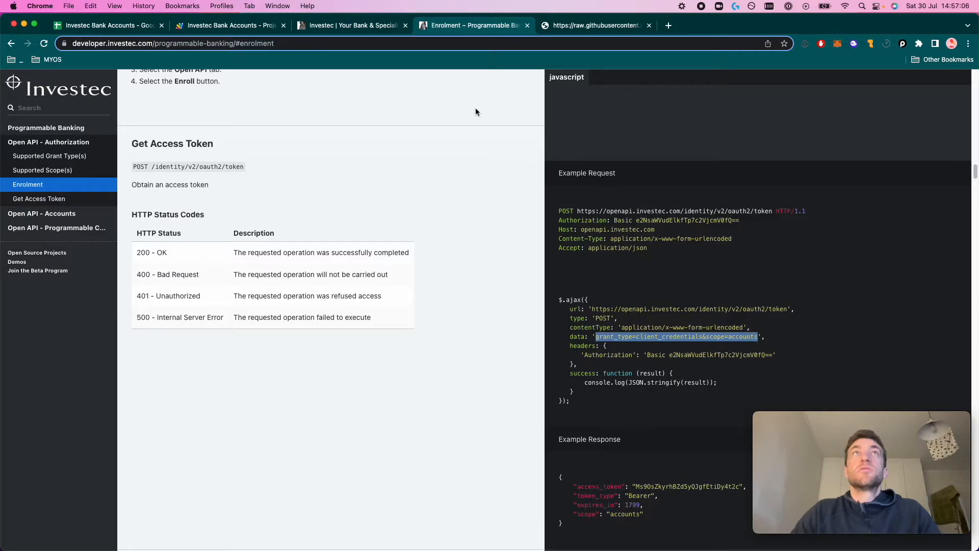
left_click(105, 25)
type("\"")
key("super+v")
type("\"")
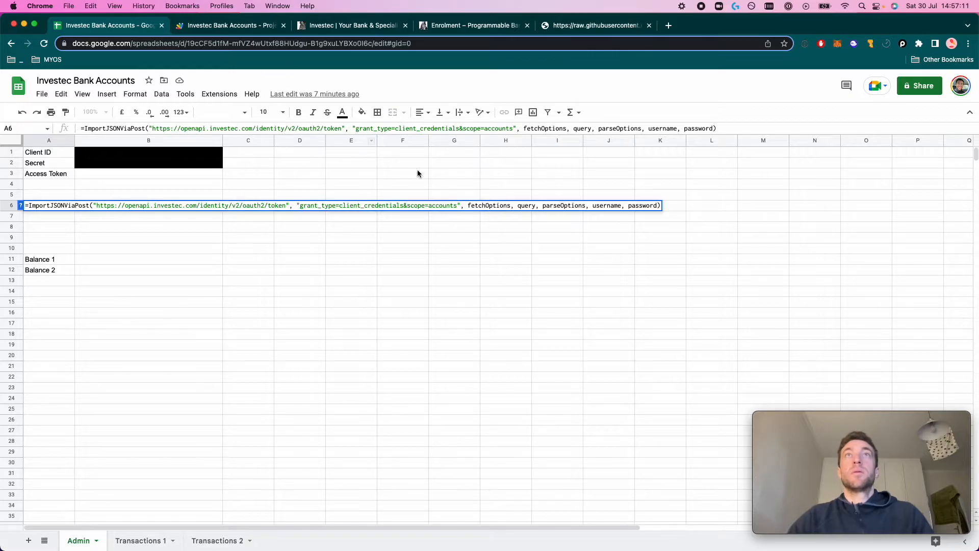
Delete the fetchOptions, query and parseOptions placeholders from the formula
double_click(492, 205)
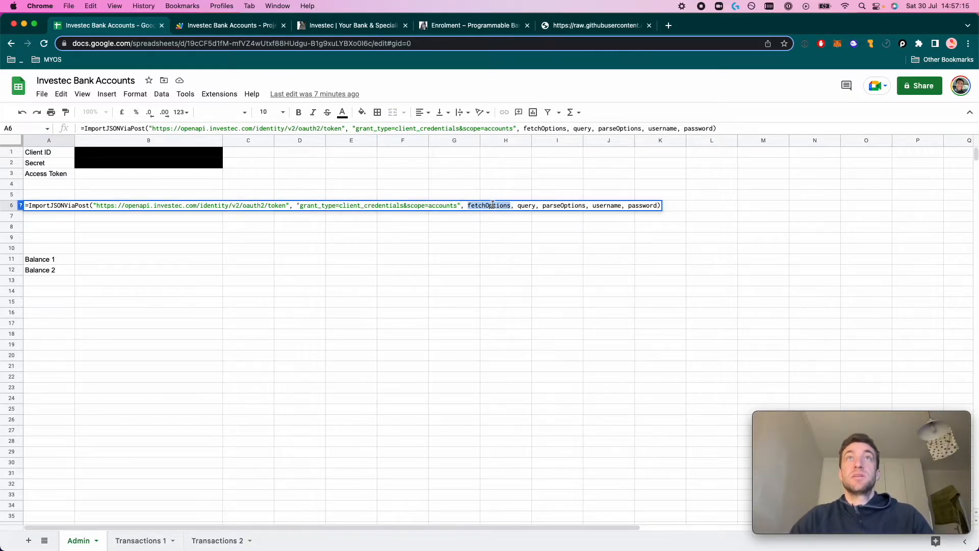
key("BackSpace")
double_click(485, 206)
key("BackSpace")
double_click(504, 205)
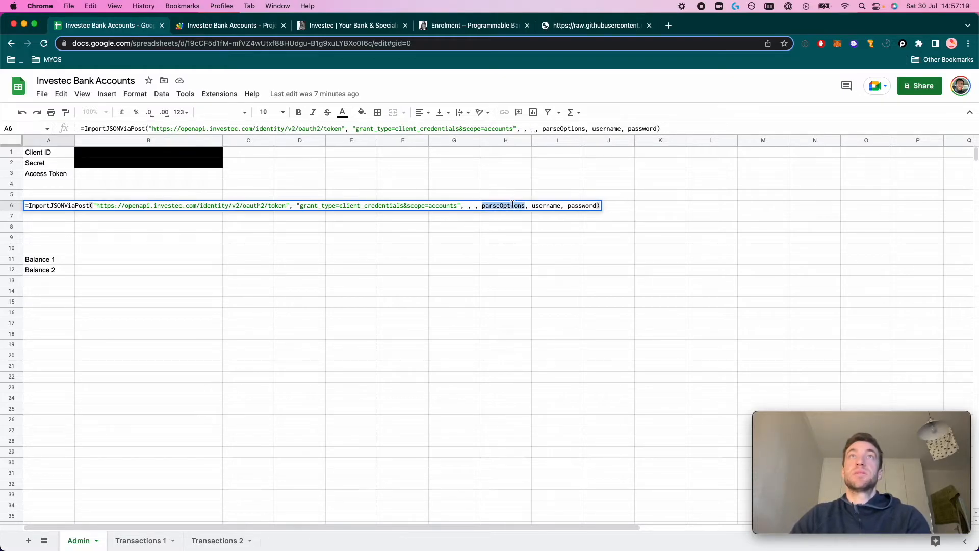
key("BackSpace")
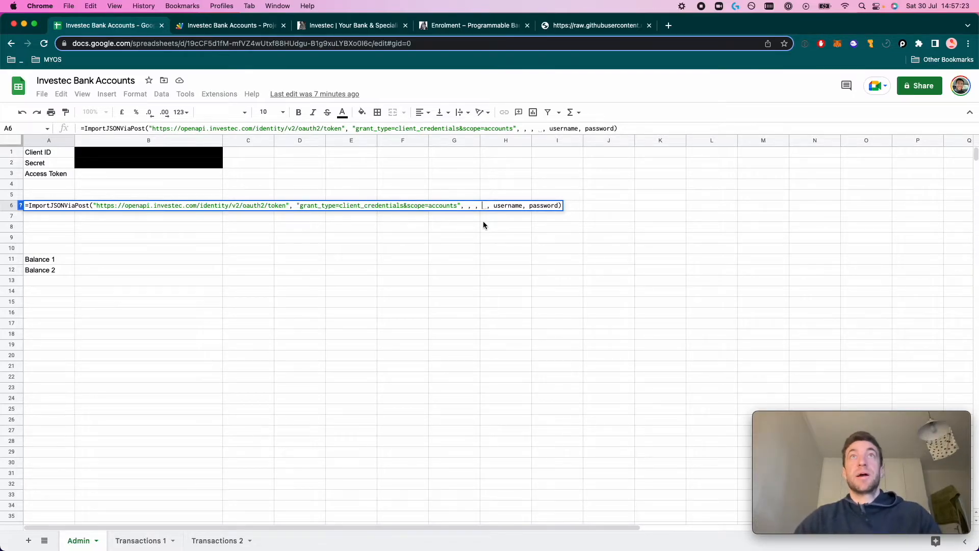
Use B1 as username and B2 as password, and commit the token formula
double_click(510, 204)
key("BackSpace")
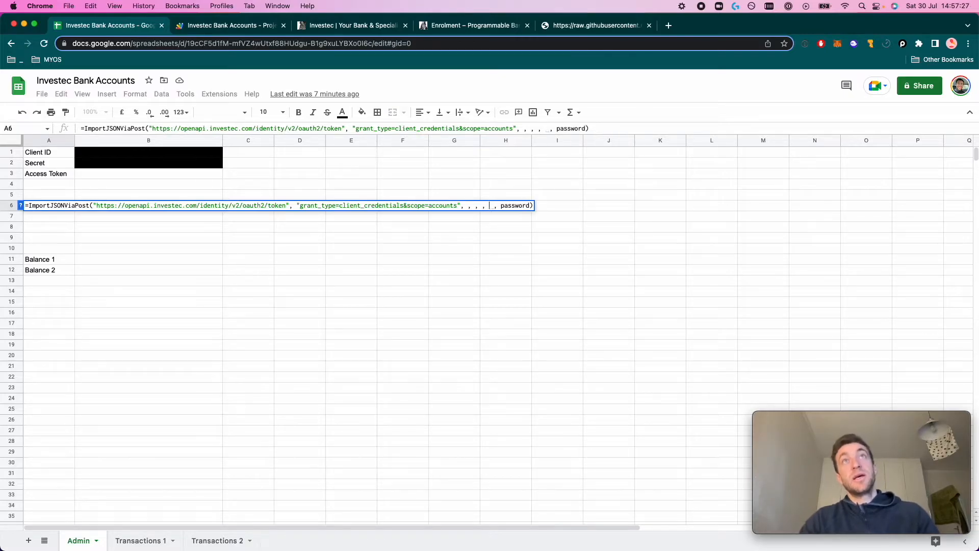
left_click(123, 153)
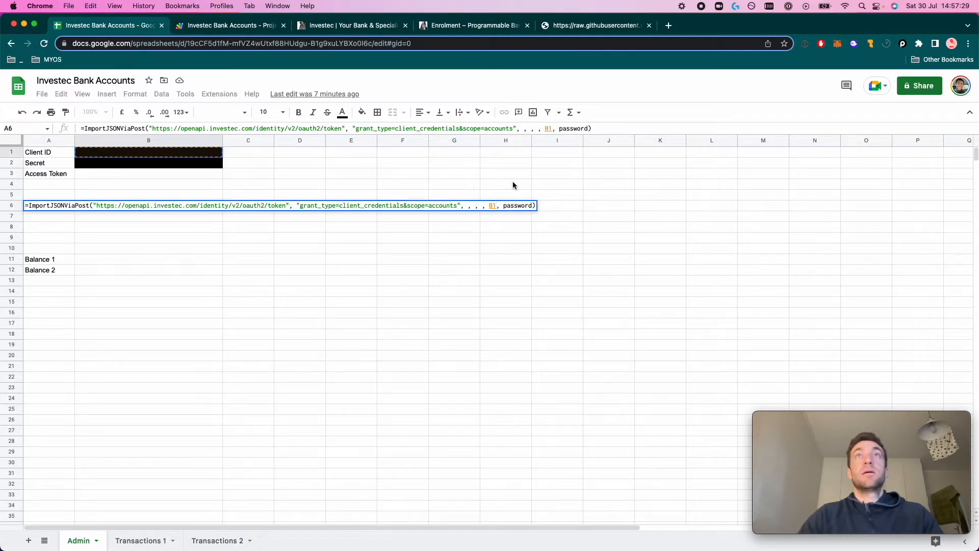
double_click(517, 205)
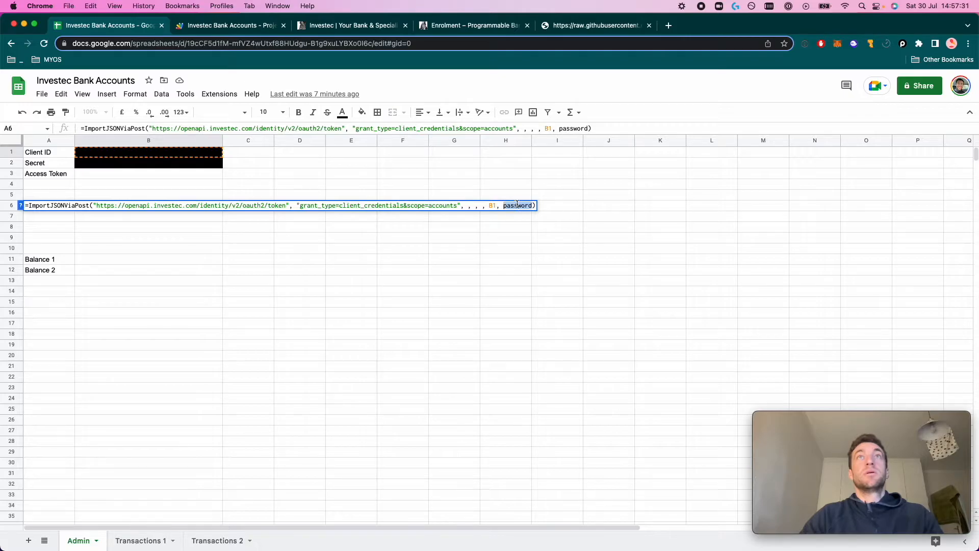
key("BackSpace")
left_click(91, 166)
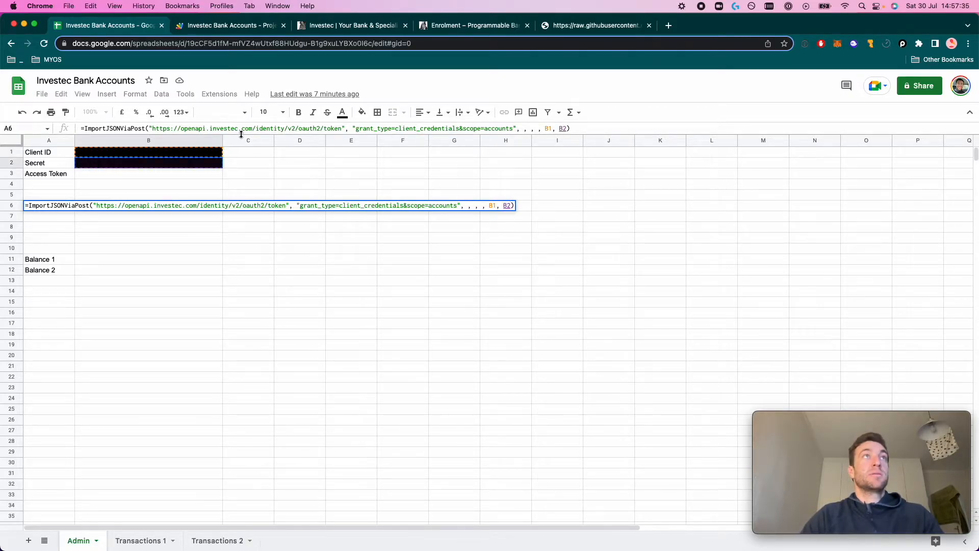
key("Return")
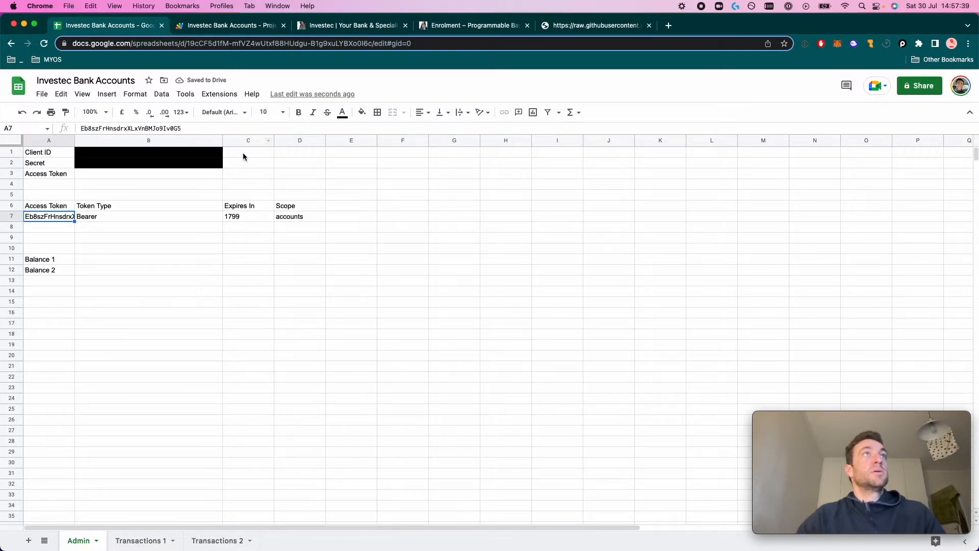
Copy the token formula from A6 into A3 and relabel A6 'Accounts'
left_click(54, 204)
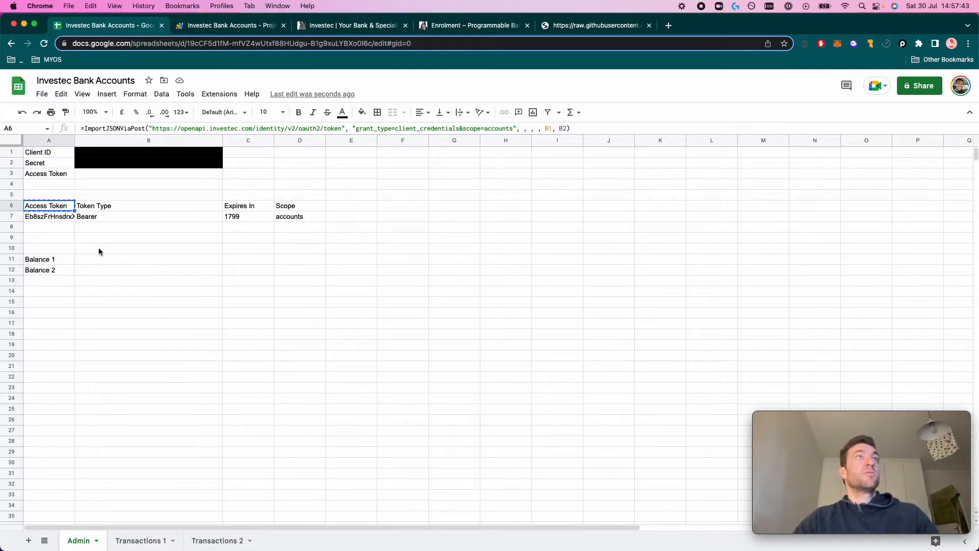
key("super+c")
left_click(56, 176)
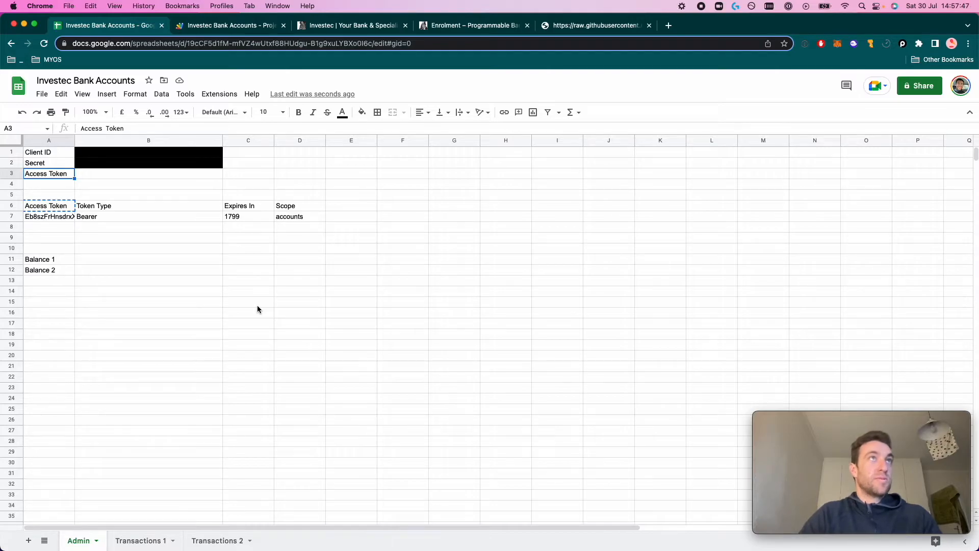
key("super+v")
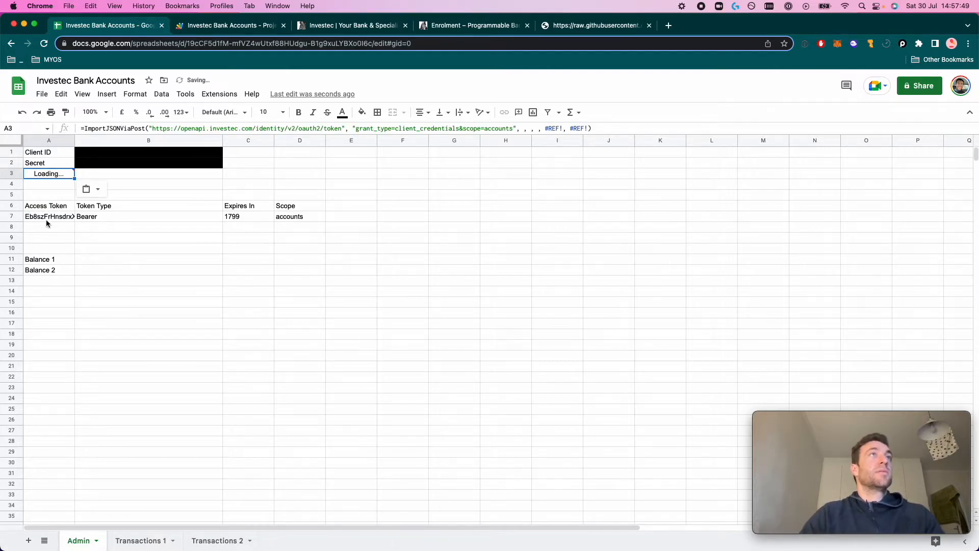
left_click(46, 206)
type("Accounts")
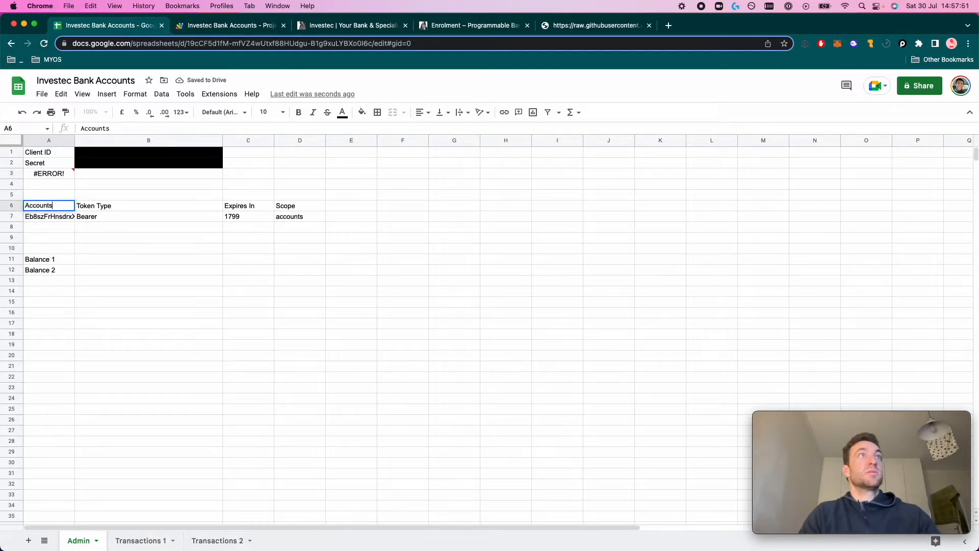
key("Return")
Replace the #REF! arguments in A3's formula with B1 and B2
left_click(50, 176)
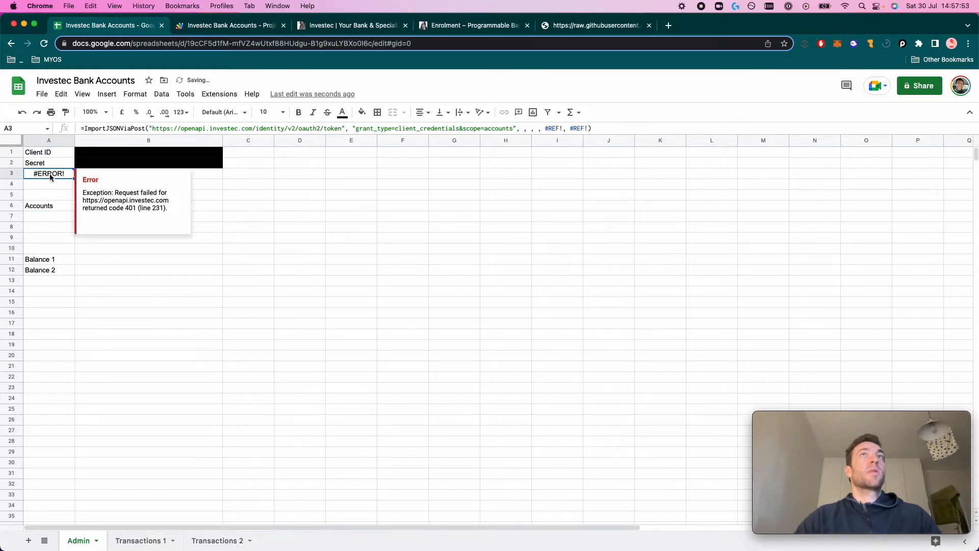
left_click_drag(545, 128, 586, 128)
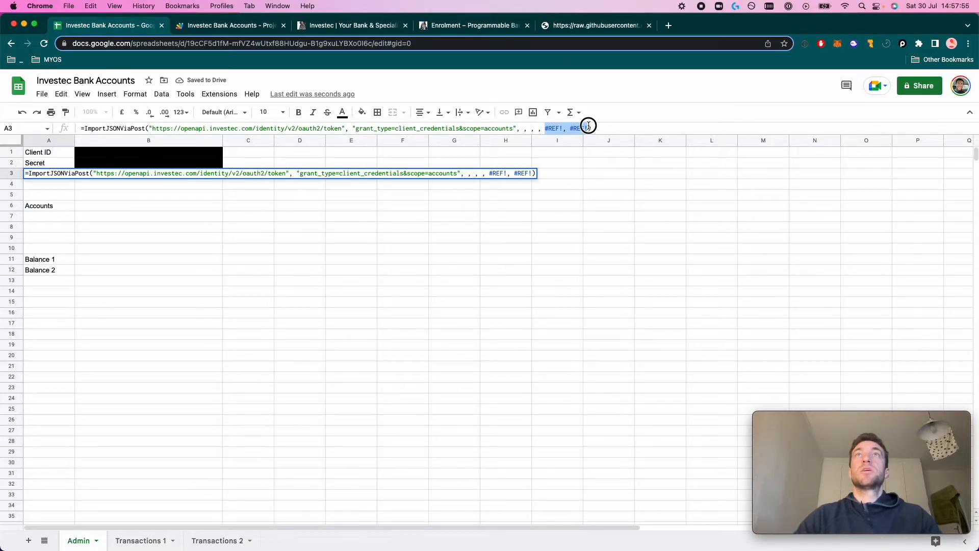
key("BackSpace")
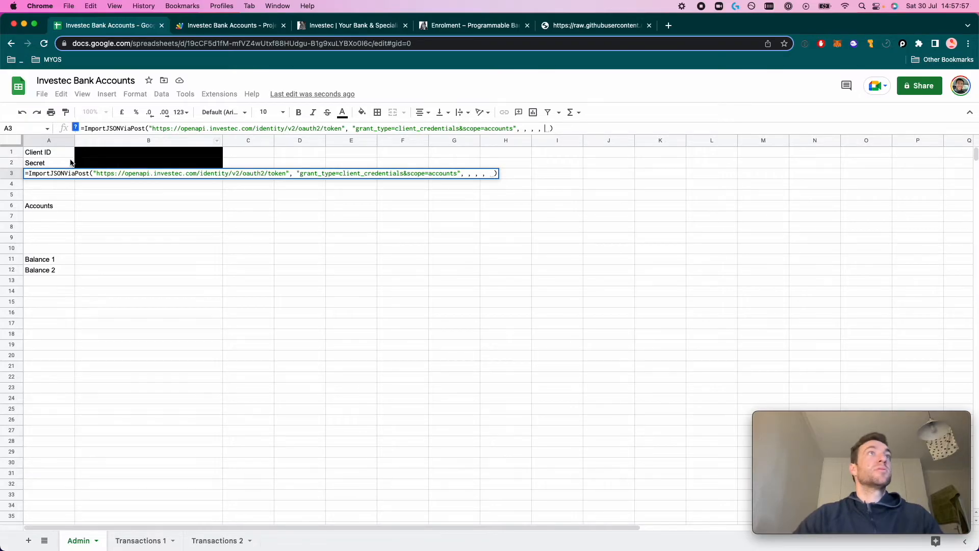
left_click(124, 154)
type(",")
left_click(97, 162)
key("Return")
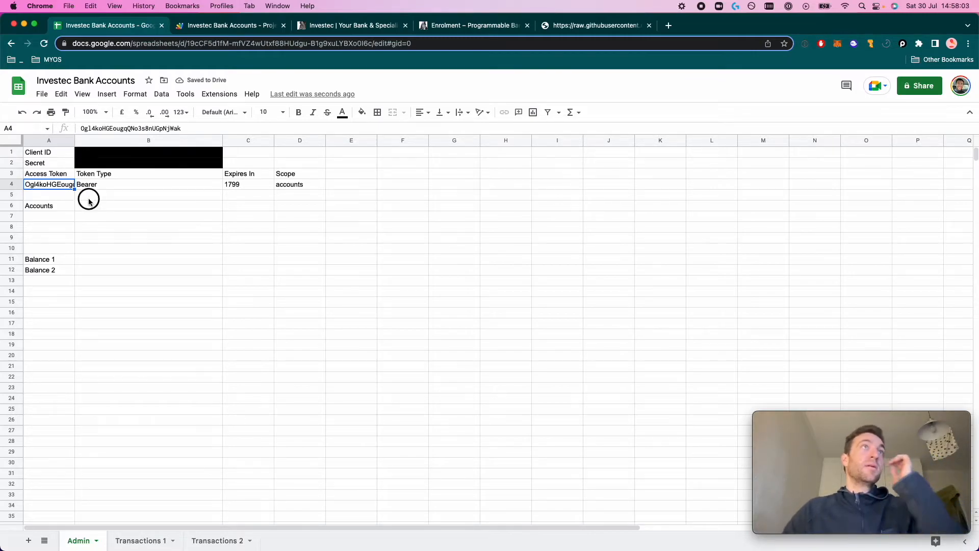
Inspect the new access token in A4 and select the Accounts cell A6
double_click(165, 129)
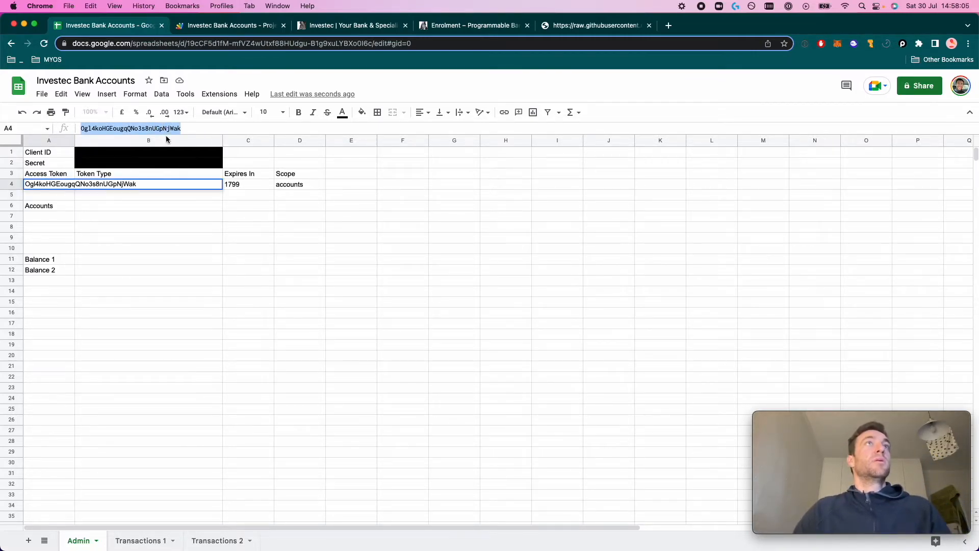
left_click(131, 239)
left_click(62, 208)
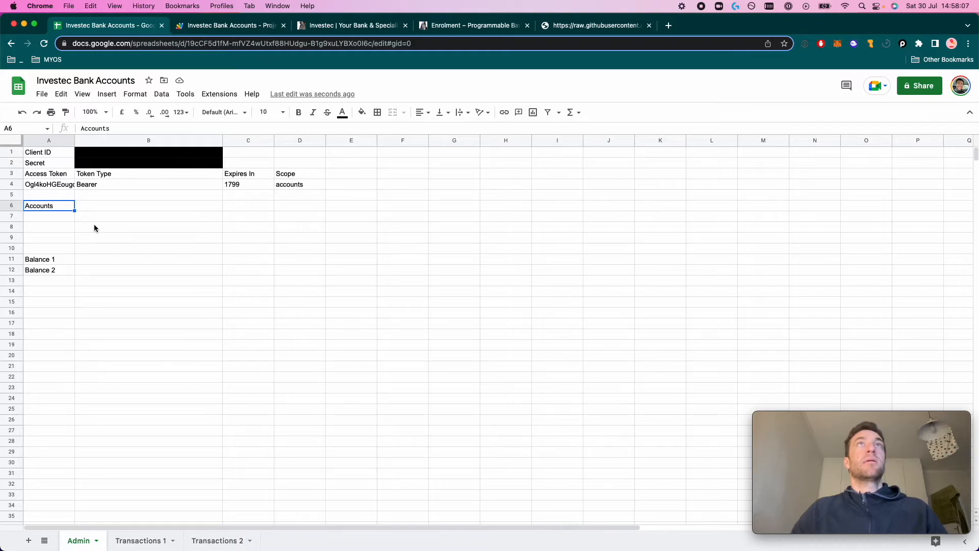
Find ImportJSONBearerAuth in the Apps Script code and select its line 266 signature
left_click(254, 28)
scroll(334, 289, "up", 15)
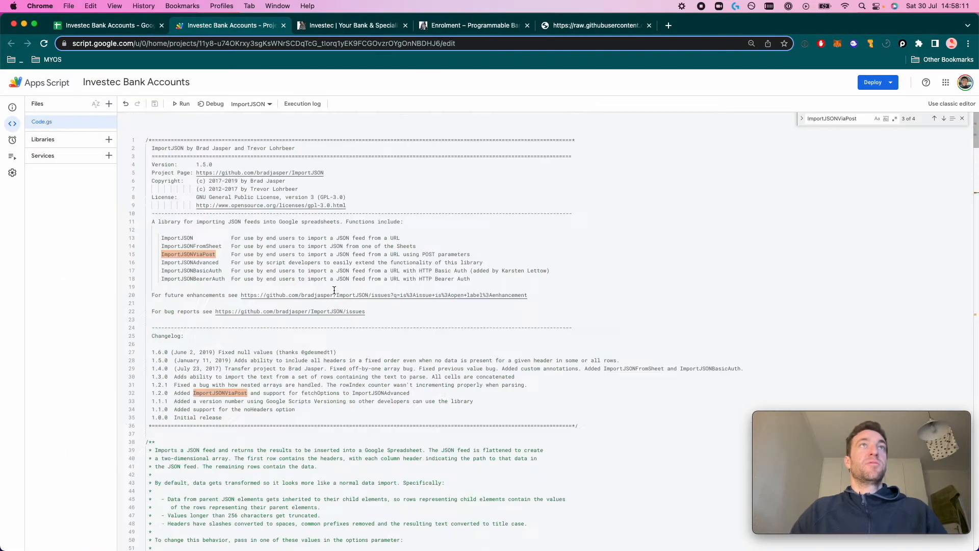
double_click(206, 280)
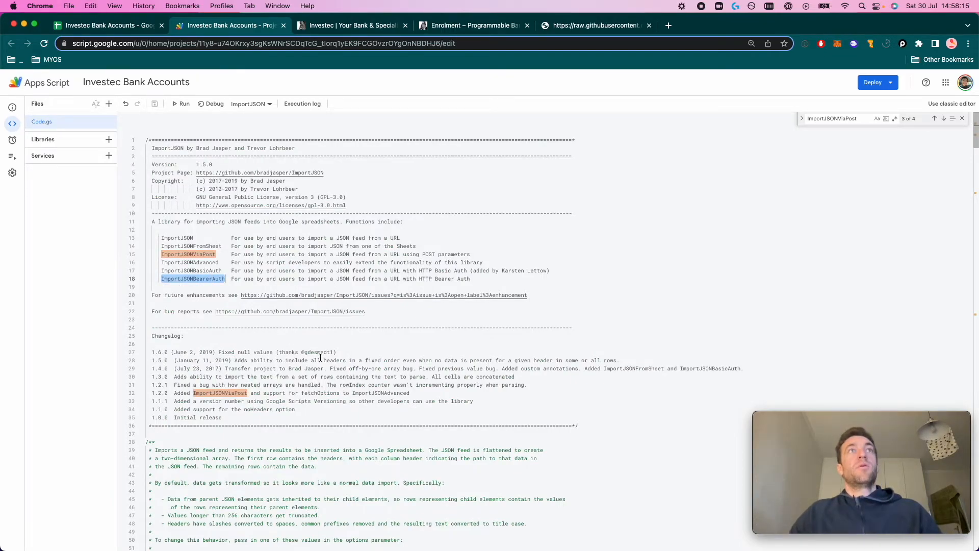
key("super+f")
key("Return")
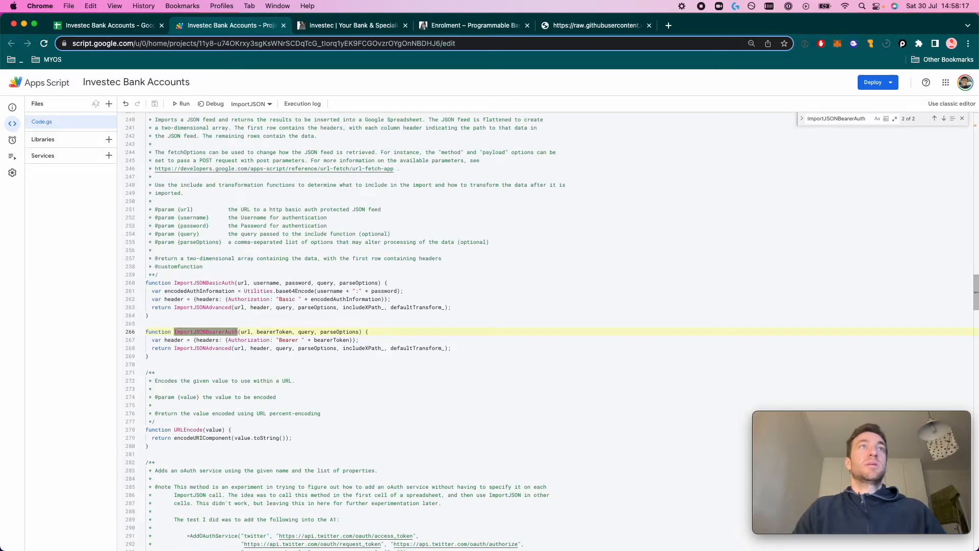
left_click(177, 331)
left_click_drag(175, 331, 362, 333)
Paste the ImportJSONBearerAuth signature into A6 as a formula
left_click(130, 36)
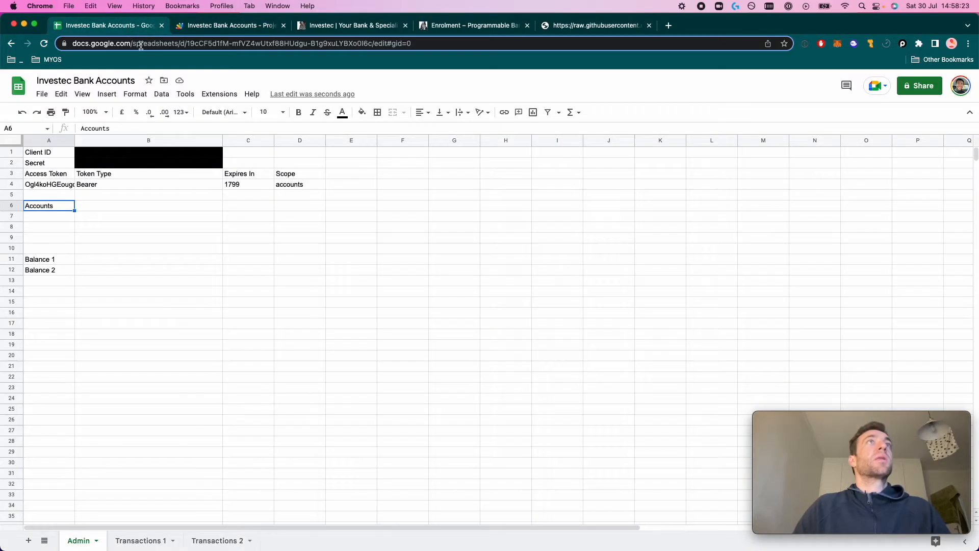
type("=")
key("super+v")
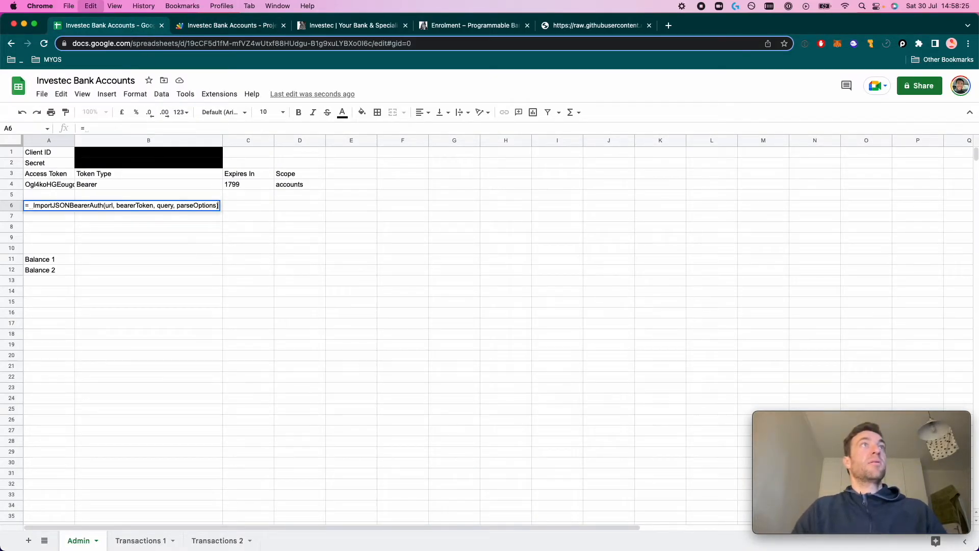
double_click(110, 209)
type("\"")
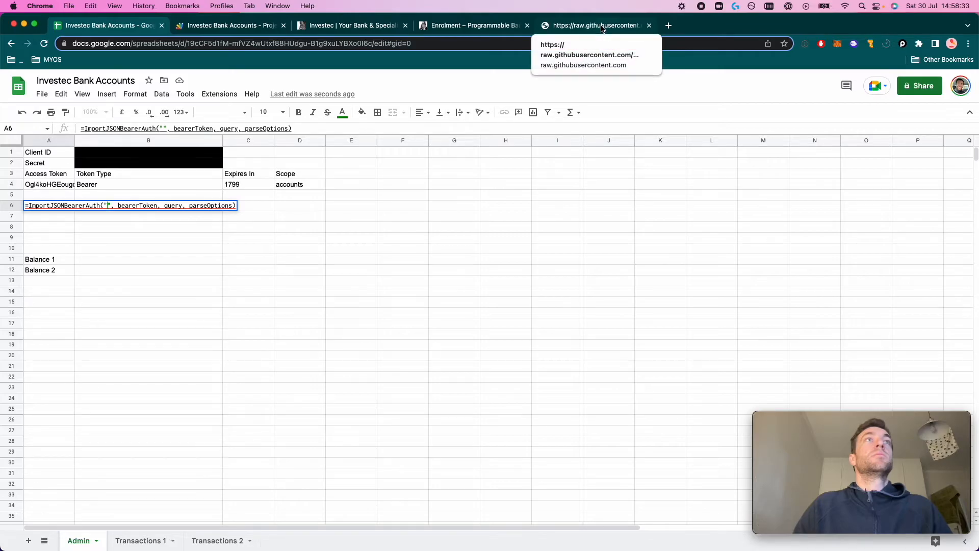
key("super+z")
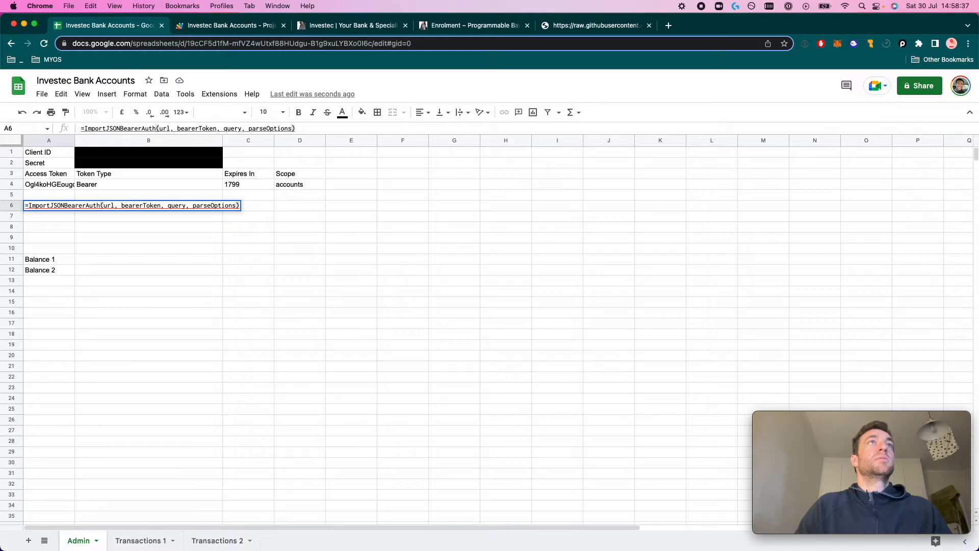
double_click(109, 205)
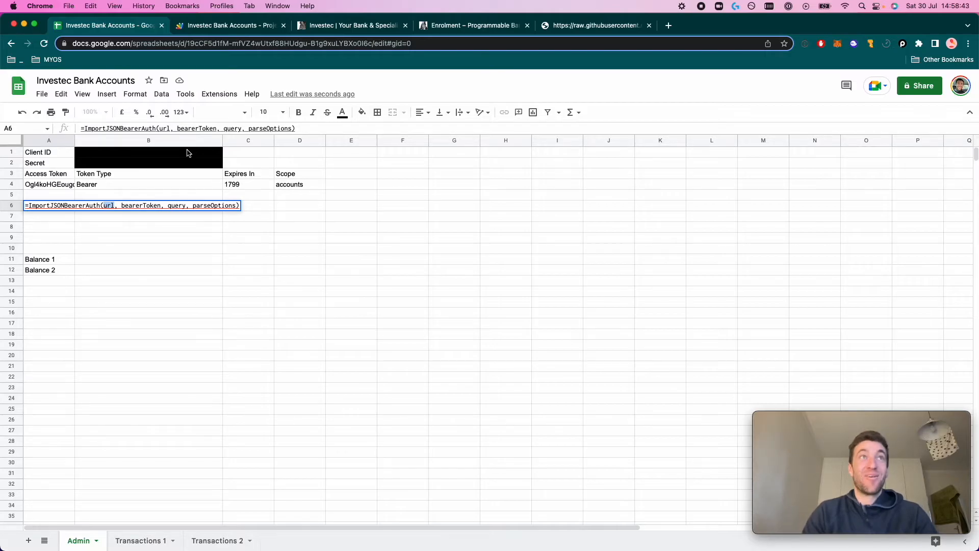
Replace the url argument with the Get Accounts request URL from the Open API - Accounts docs
left_click(362, 29)
left_click(438, 29)
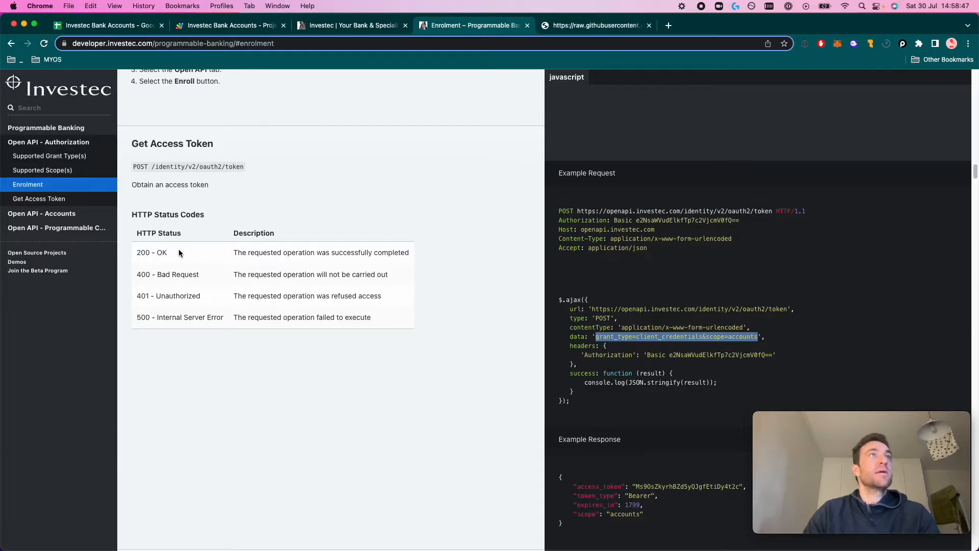
left_click(56, 218)
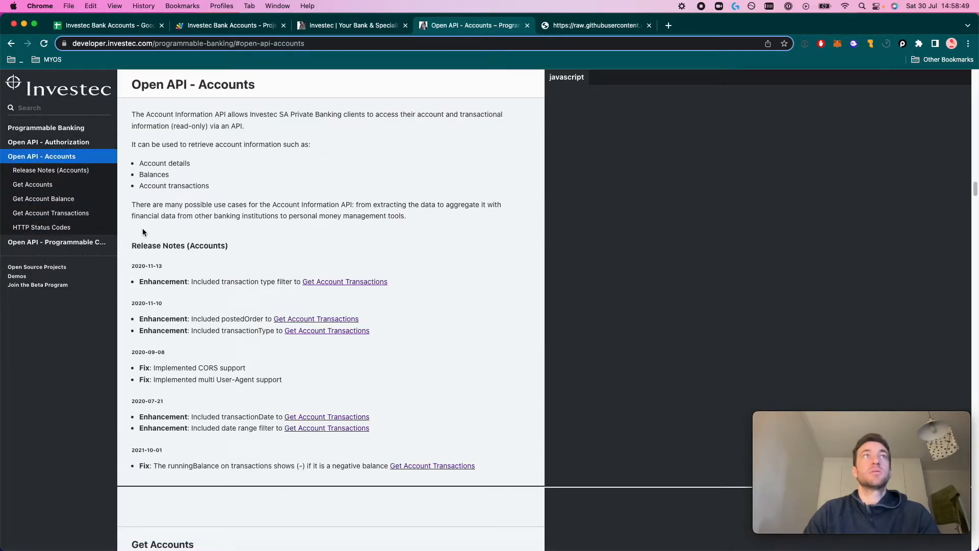
scroll(568, 317, "down", 9)
left_click_drag(743, 195, 570, 194)
key("super+c")
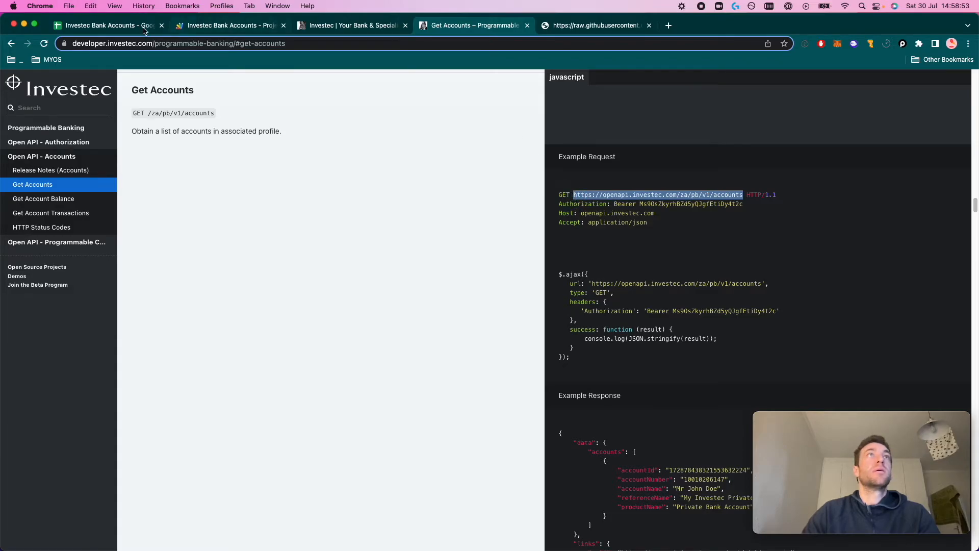
left_click(107, 25)
double_click(109, 205)
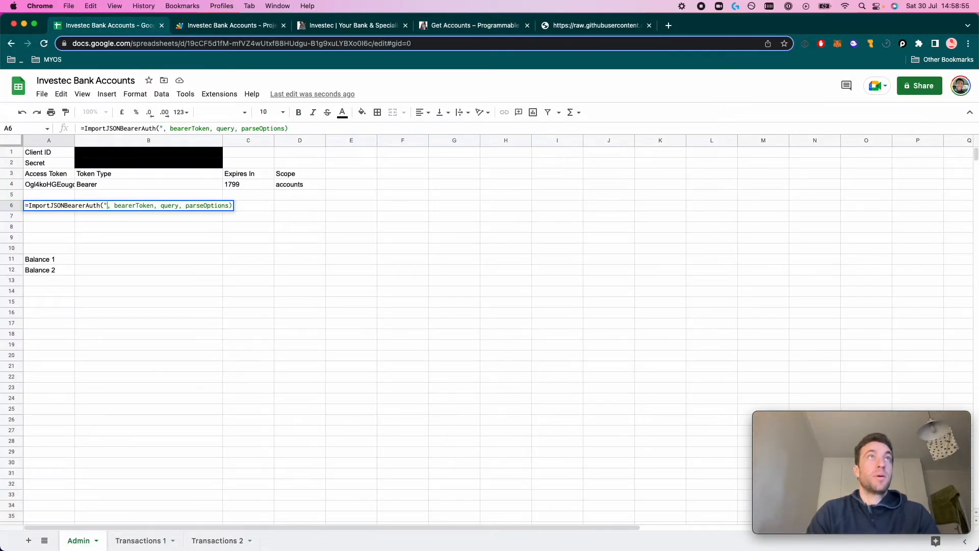
key("super+v")
Set bearerToken to A4, remove the query and parseOptions arguments, and commit
double_click(285, 205)
key("BackSpace")
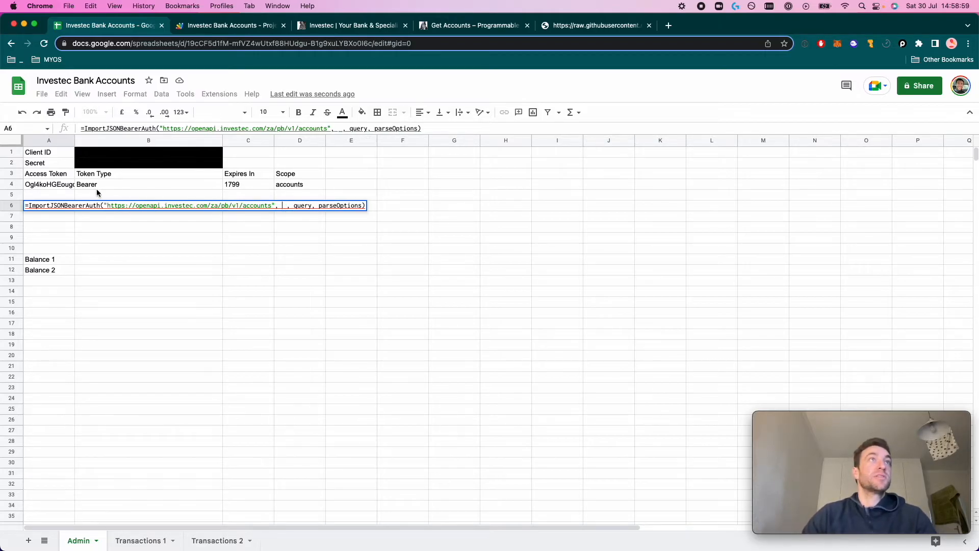
left_click(54, 185)
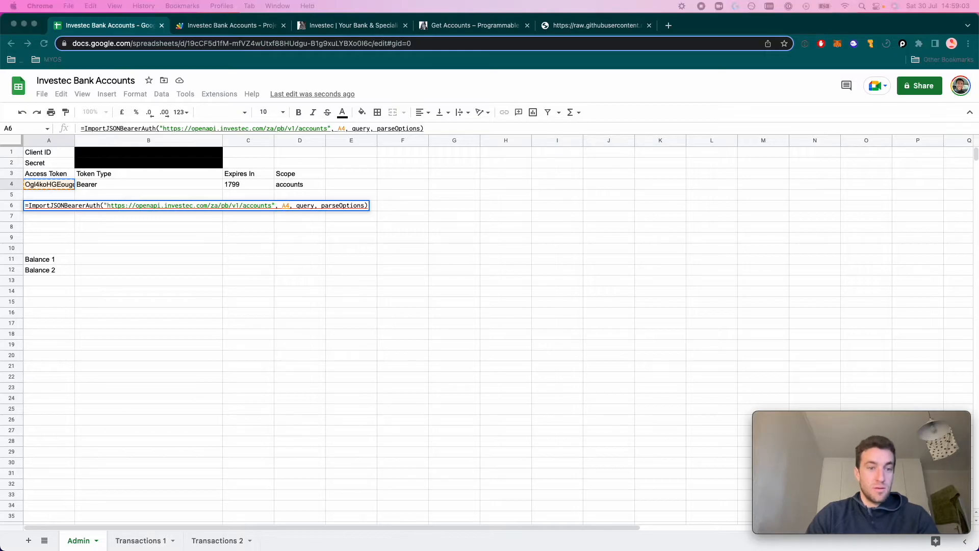
left_click(298, 205)
left_click_drag(297, 205, 360, 198)
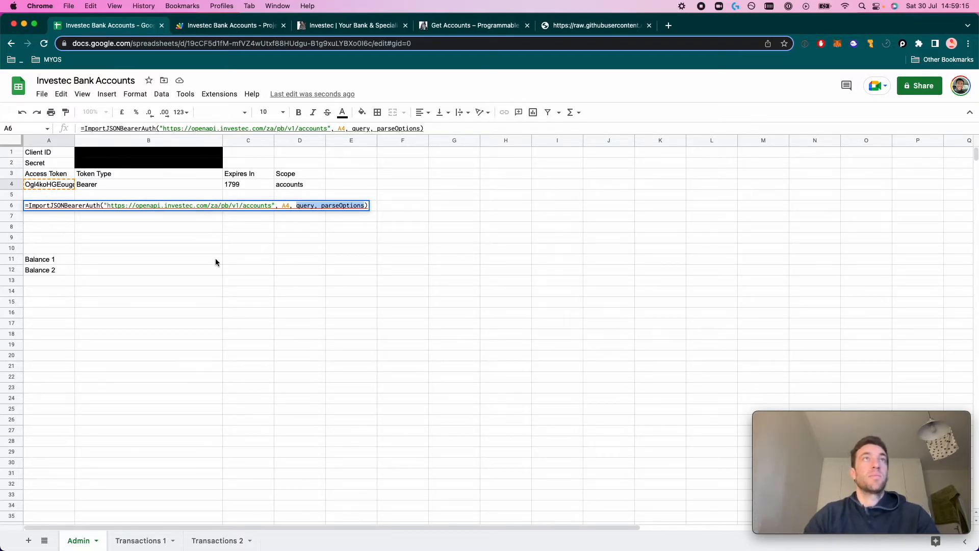
key("BackSpace")
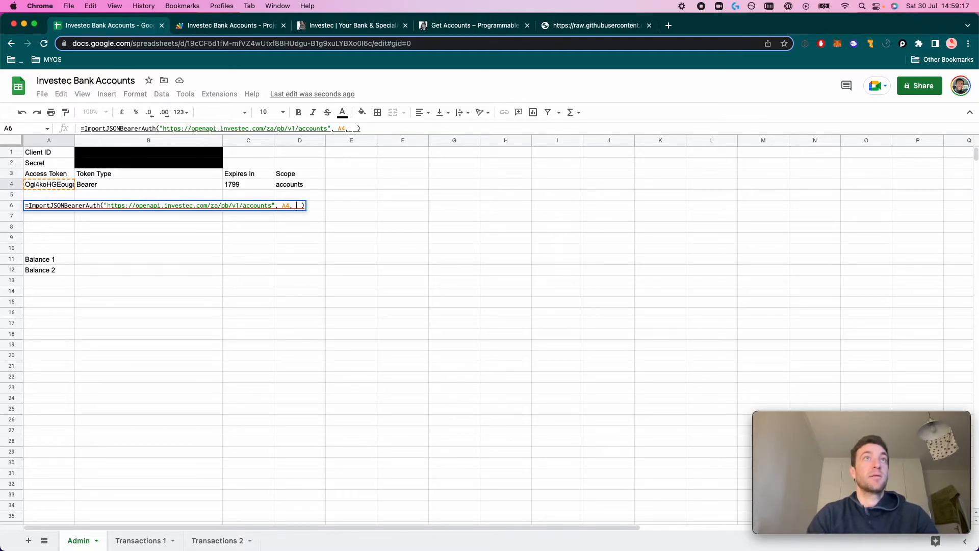
key("Return")
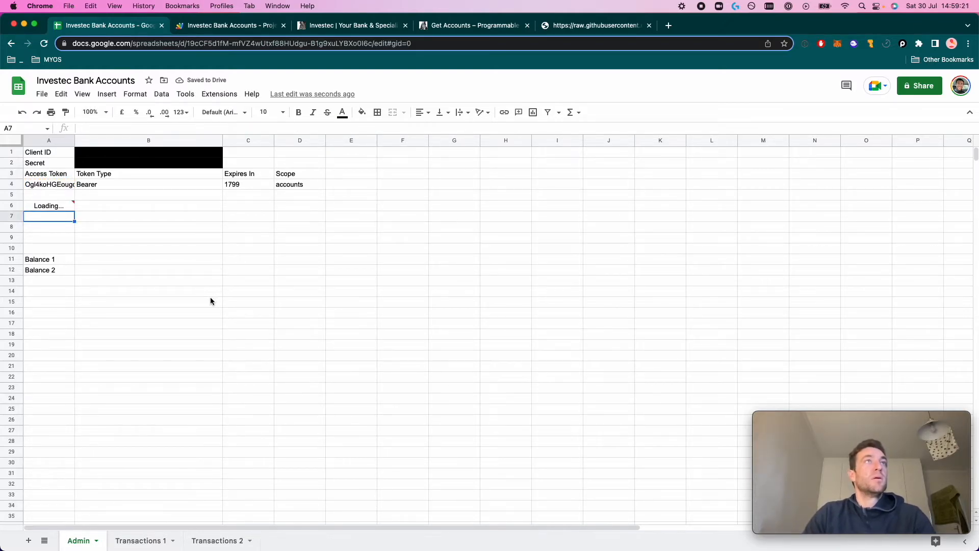
left_click_drag(65, 213, 363, 219)
left_click(363, 219)
left_click(365, 230)
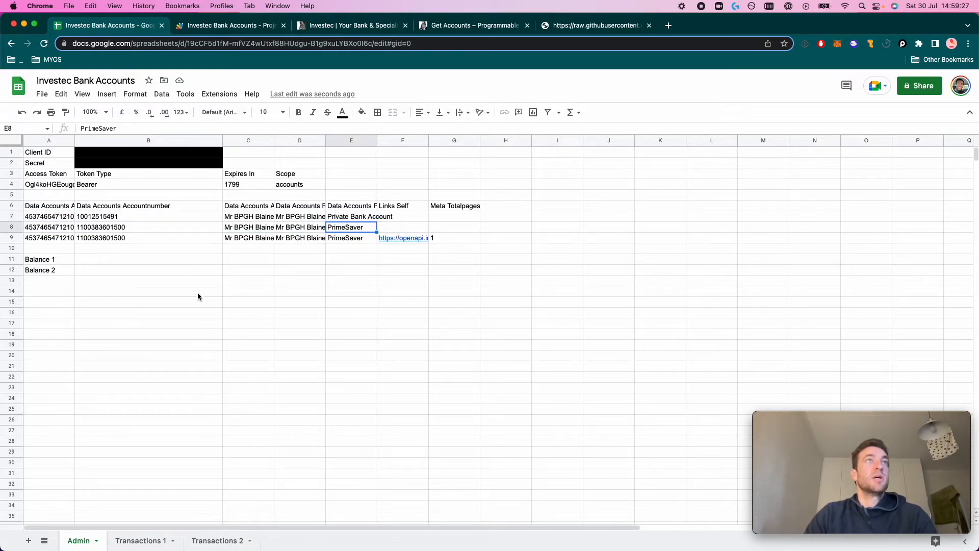
left_click(112, 220)
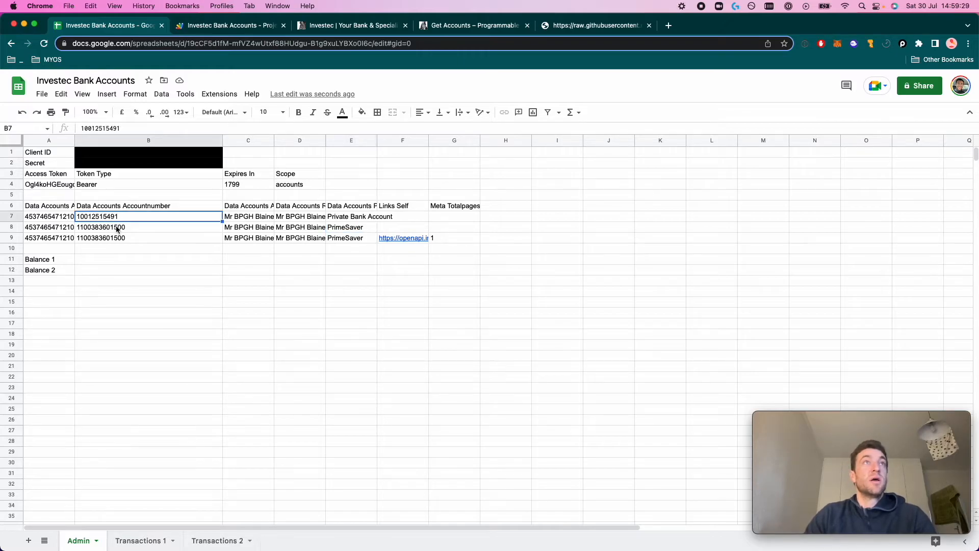
left_click(128, 232)
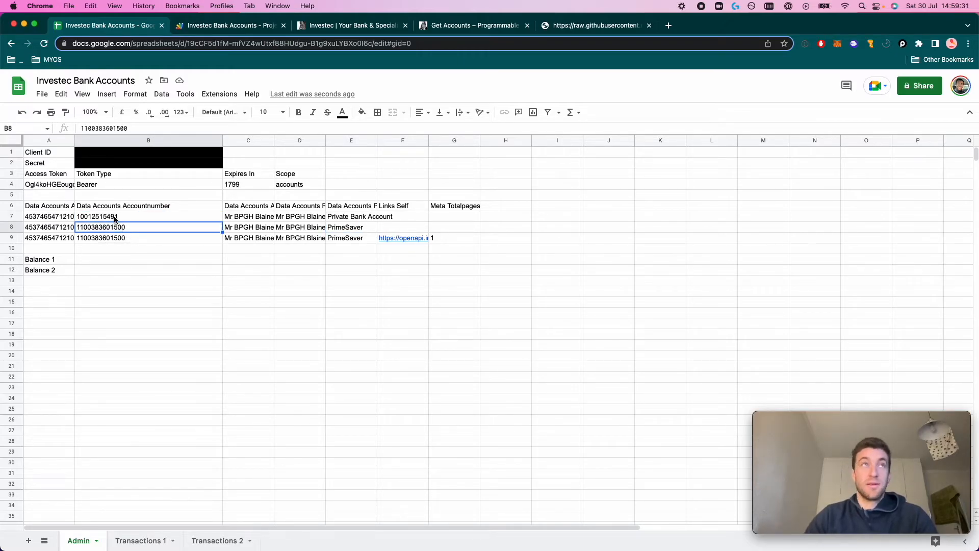
left_click(57, 220)
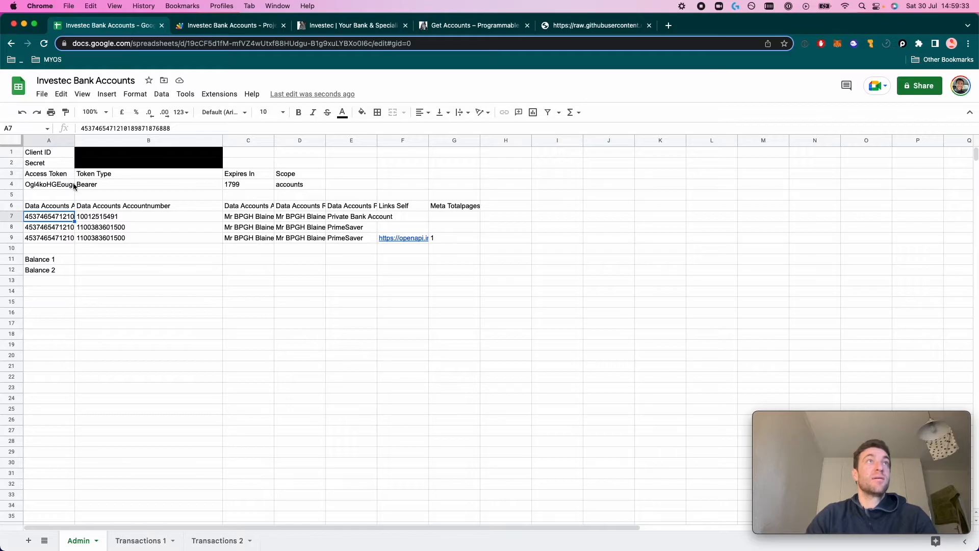
left_click_drag(75, 194, 72, 206)
left_click(73, 207)
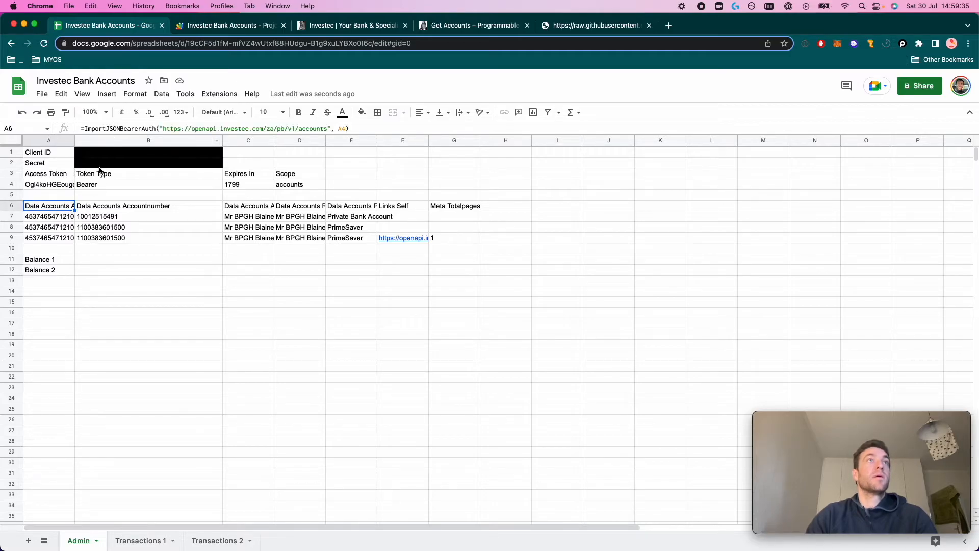
left_click_drag(75, 143, 110, 140)
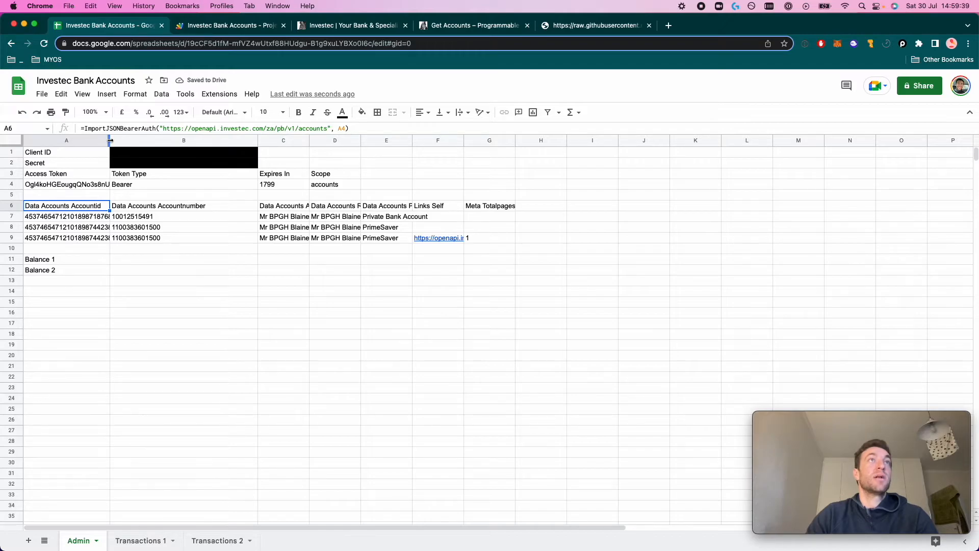
left_click(22, 112)
left_click(61, 216)
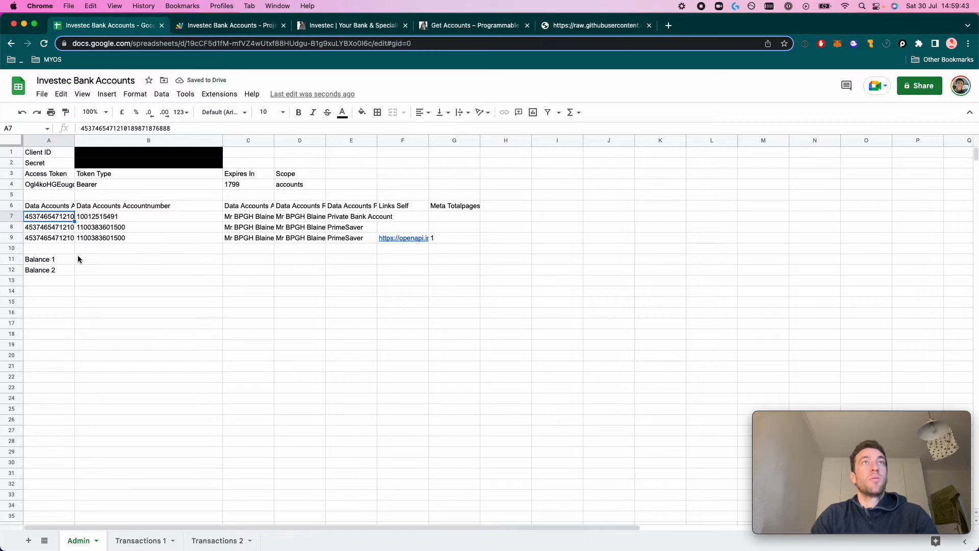
key("Down")
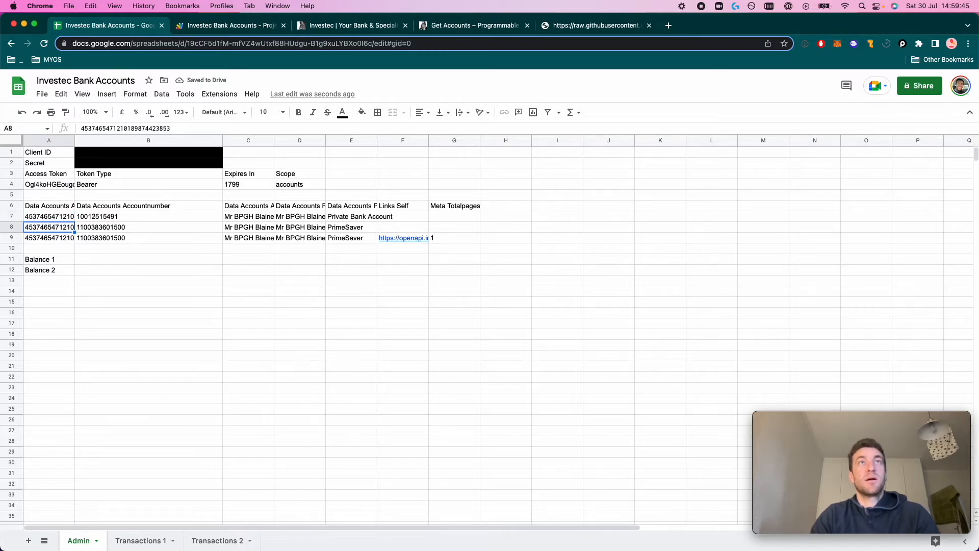
left_click(345, 219)
left_click(71, 261)
left_click(87, 260)
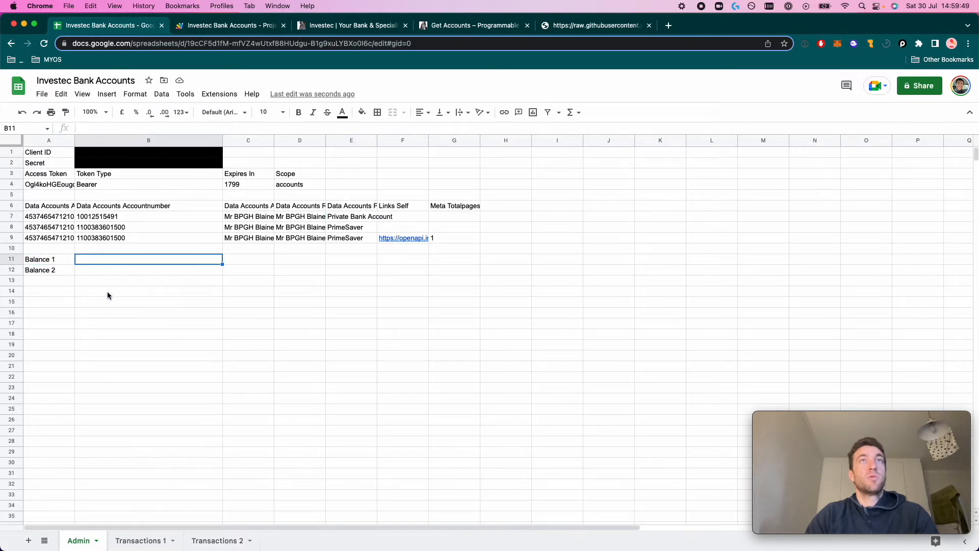
left_click(94, 271)
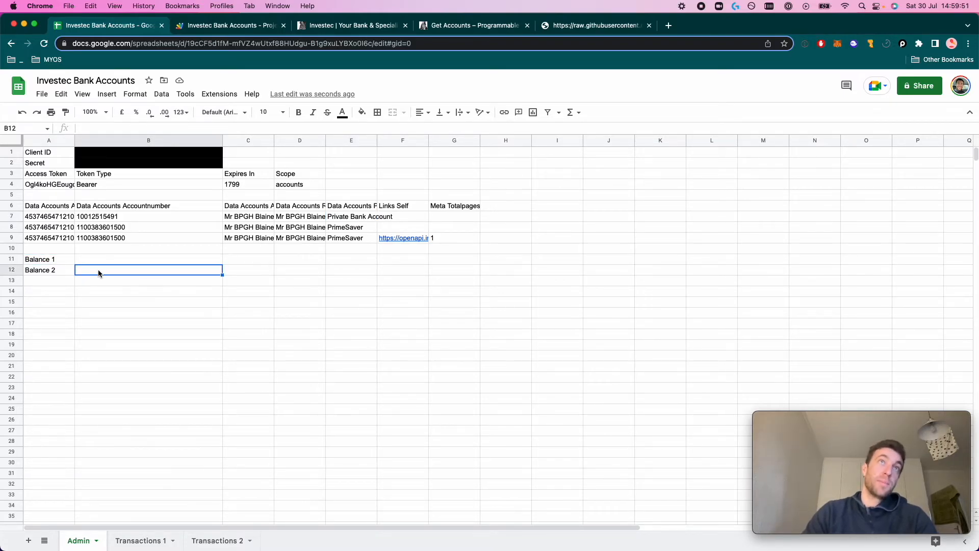
left_click(105, 257)
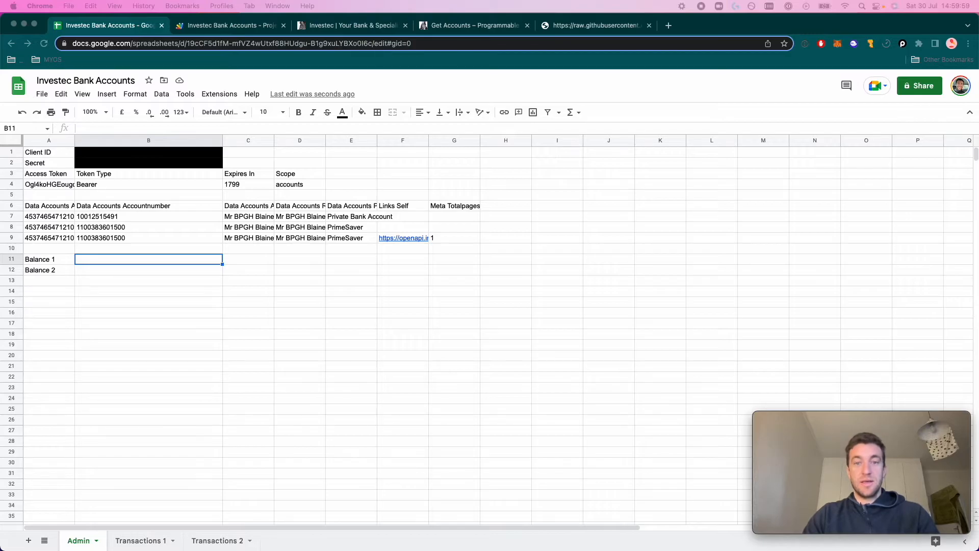
Copy A6's accounts import formula into B11 beside Balance 1, dropping the closing parenthesis
left_click(463, 28)
scroll(681, 364, "down", 4)
scroll(681, 363, "down", 5)
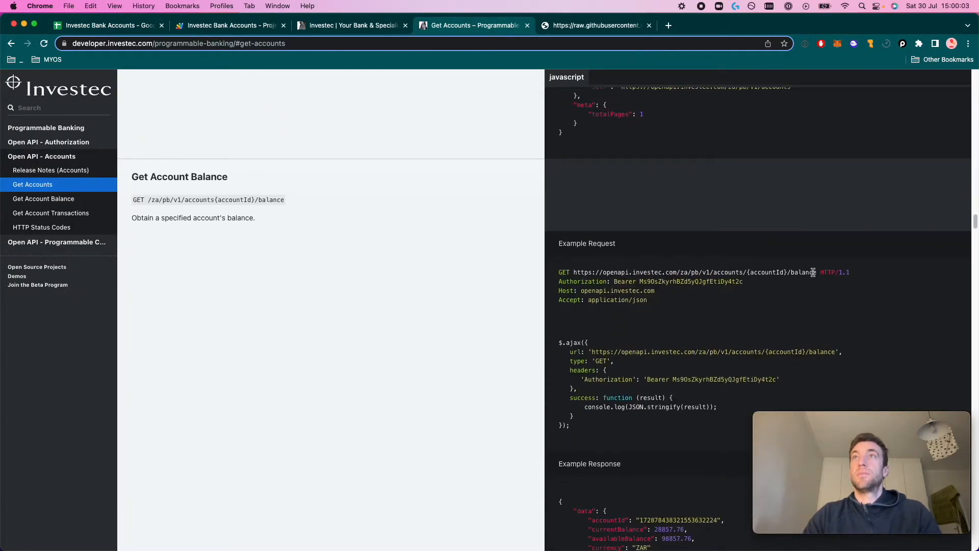
left_click_drag(818, 273, 576, 270)
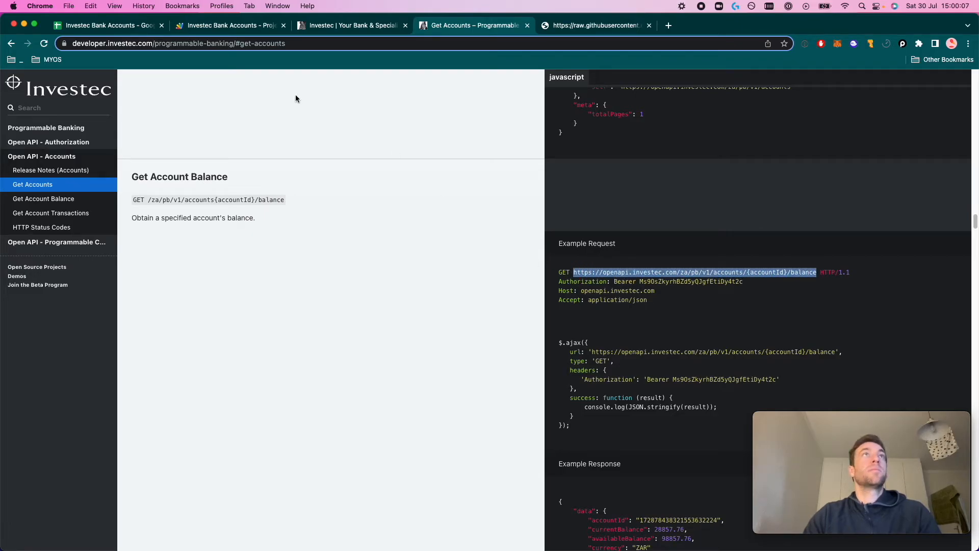
left_click(119, 29)
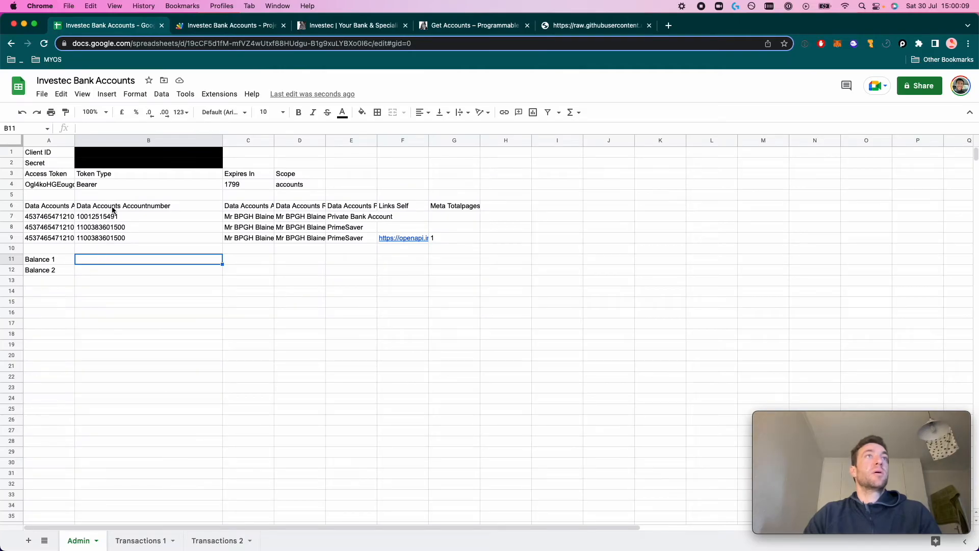
left_click(64, 208)
left_click_drag(356, 128, 78, 126)
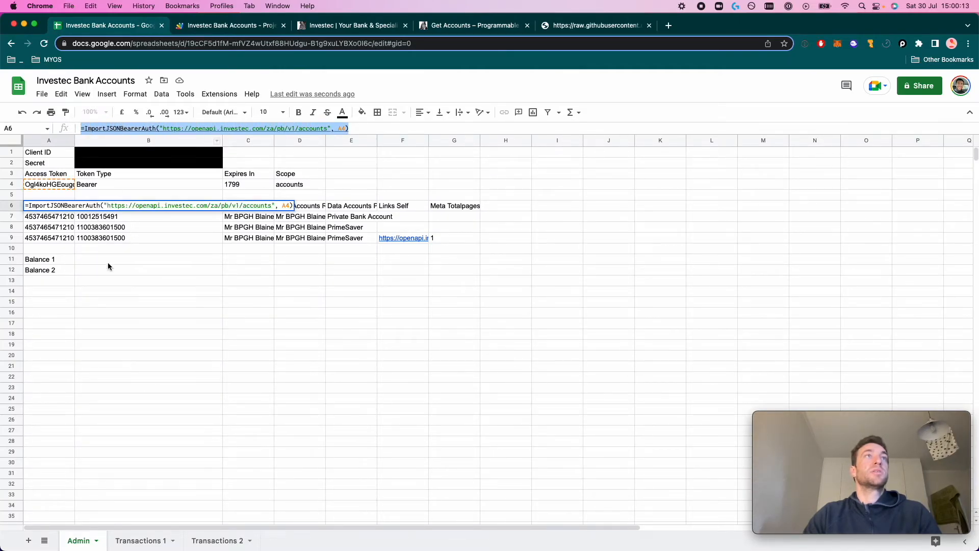
key("ctrl+c")
left_click(94, 261)
key("ctrl+v")
key("BackSpace")
key("BackSpace")
key("BackSpace")
key("BackSpace")
key("BackSpace")
key("BackSpace")
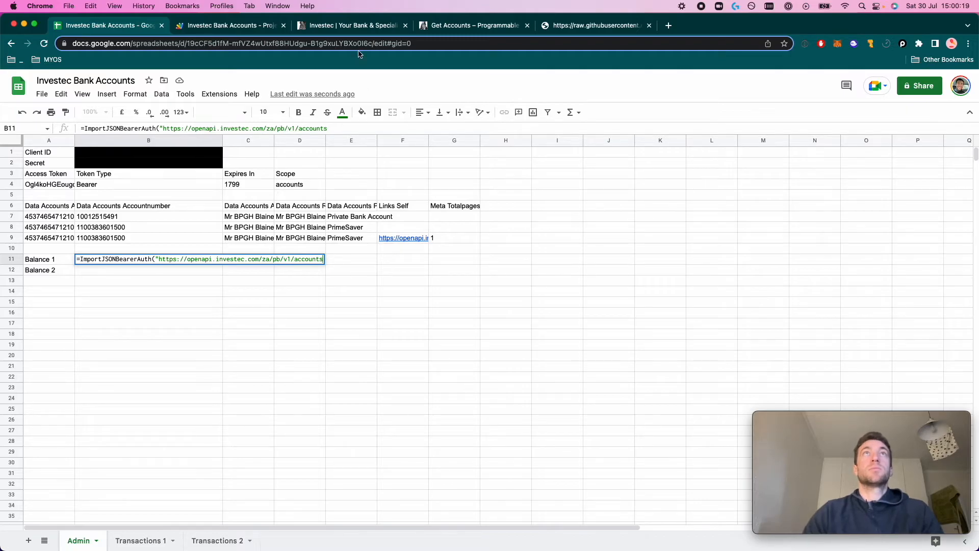
Replace the accounts URL in B11's formula with the balance endpoint URL
left_click(438, 29)
left_click(771, 272)
left_click_drag(815, 272, 573, 272)
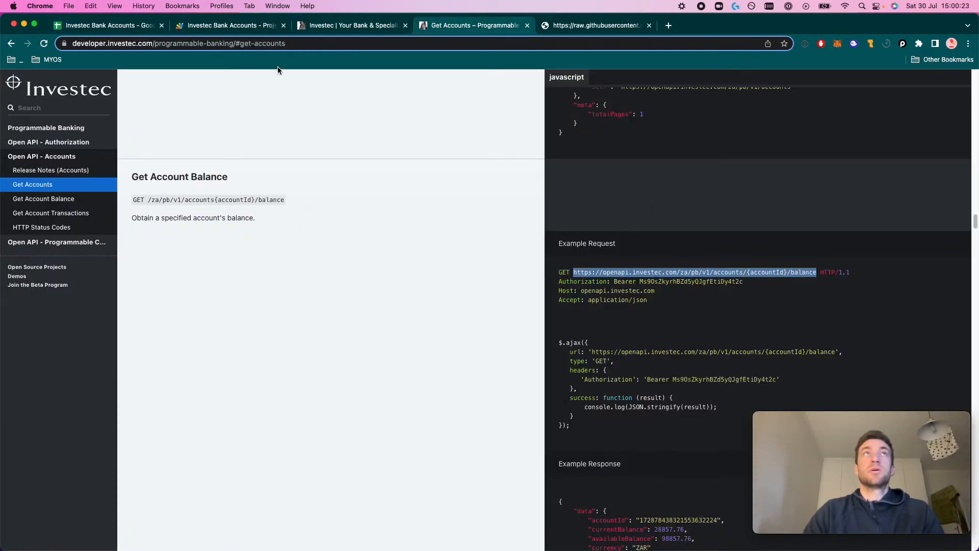
left_click(126, 28)
left_click_drag(158, 259, 327, 259)
key("super+v")
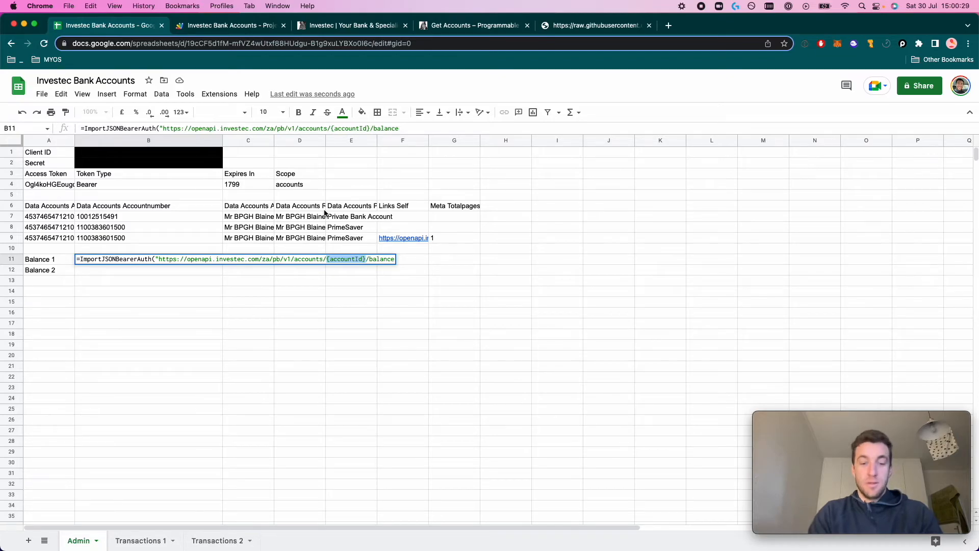
Join account id A7 into the URL, pass token A4, and commit the balance formula
type("\"&&\"")
key("Left")
key("Left")
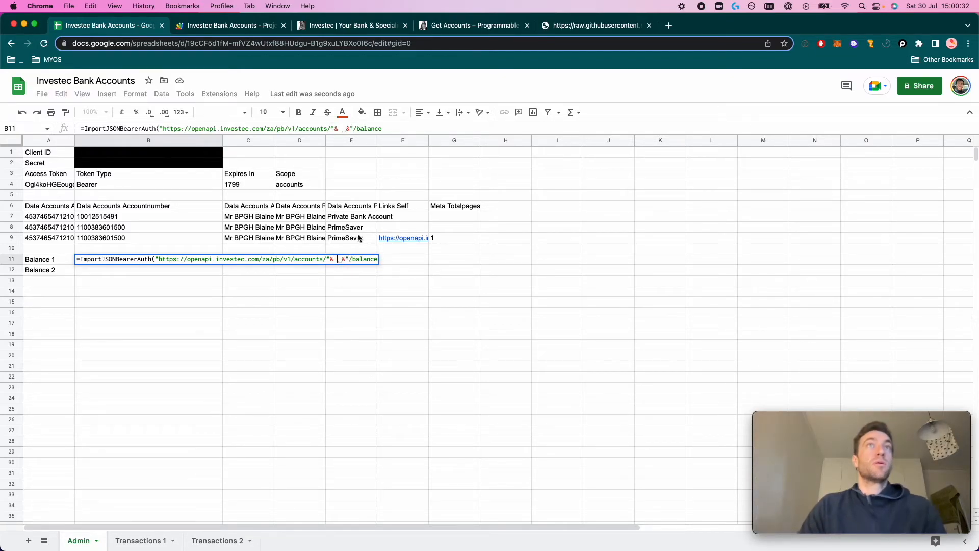
left_click(71, 217)
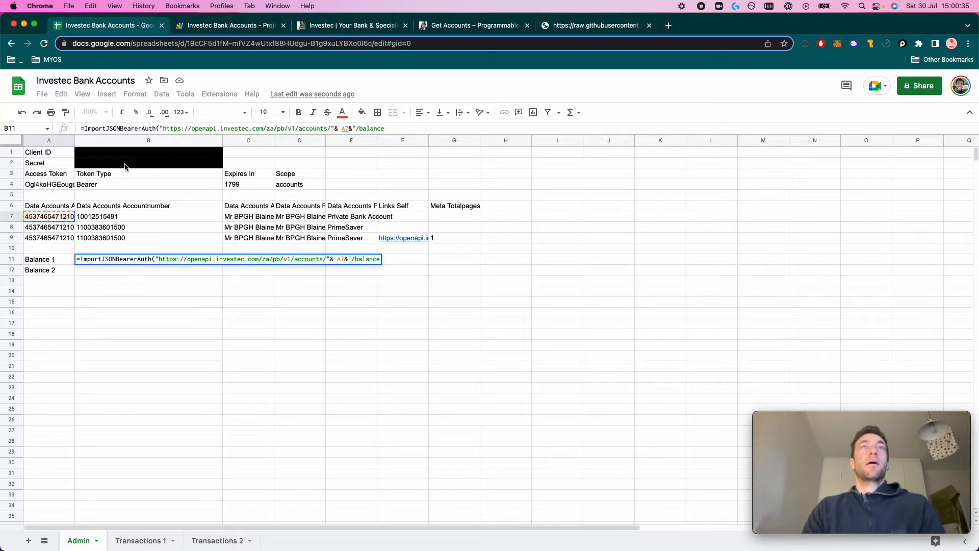
key("Right")
key("Right")
key("Right")
key("Right")
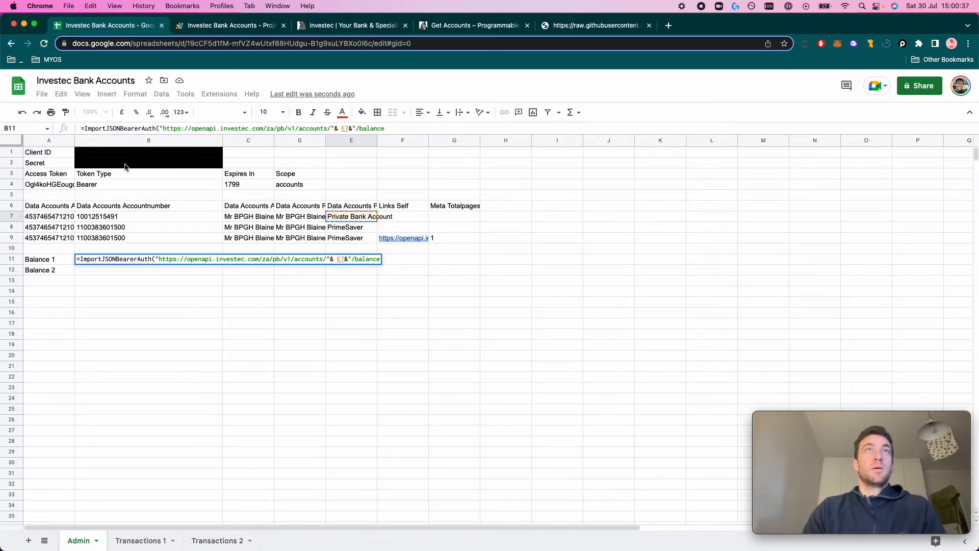
key("Left")
key("Left")
key("Left")
key("Left")
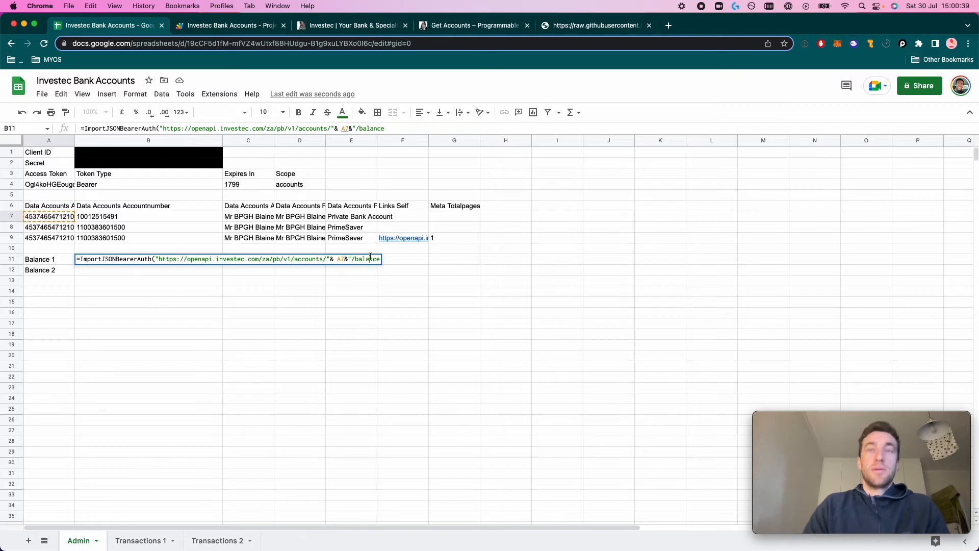
type("\"")
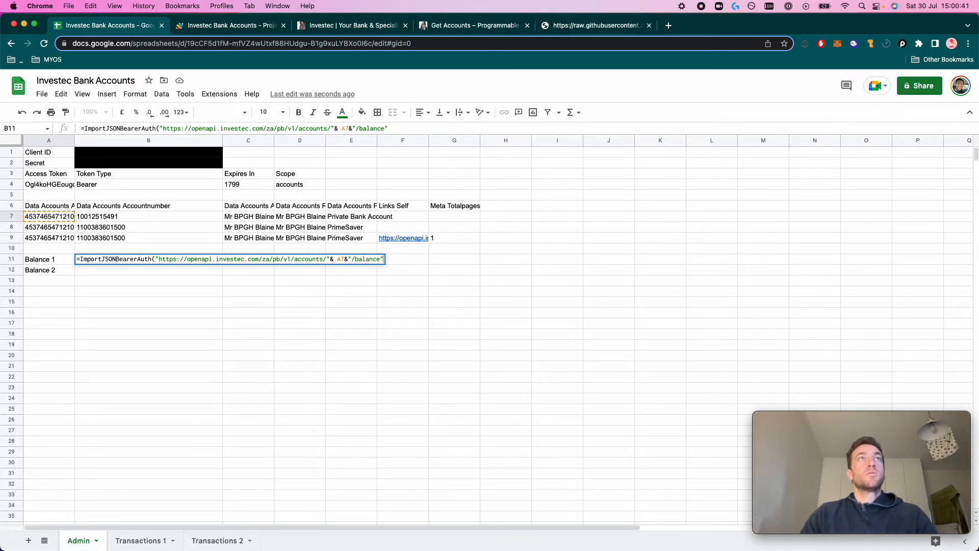
type(",")
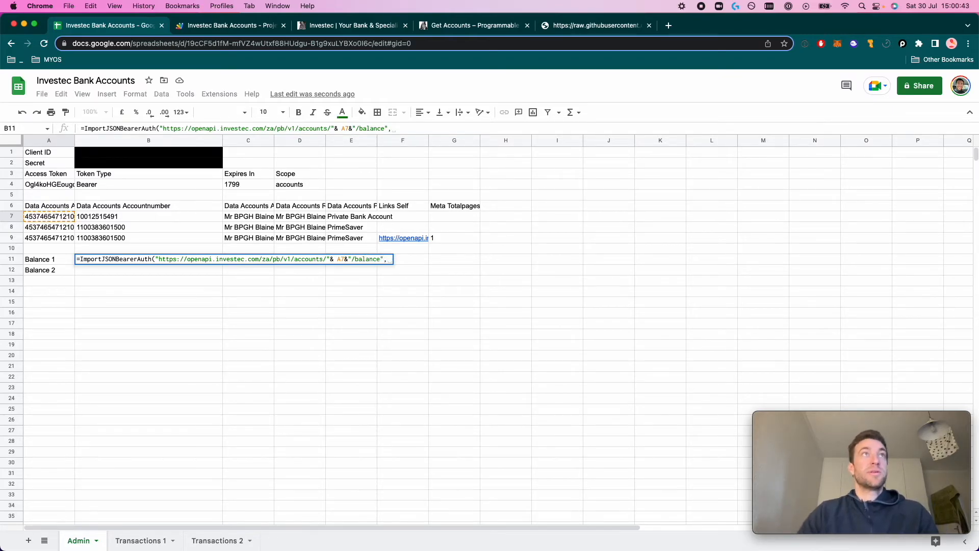
left_click(60, 190)
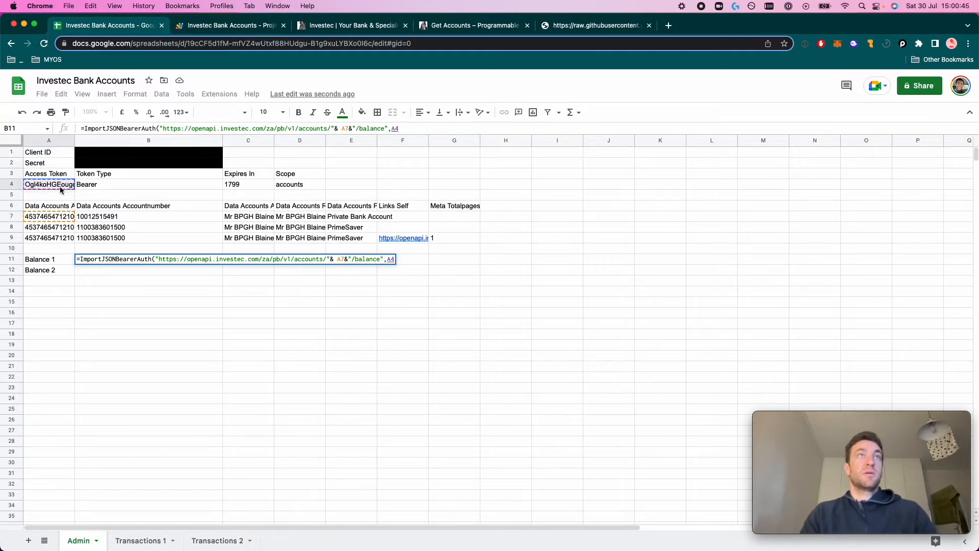
key("Return")
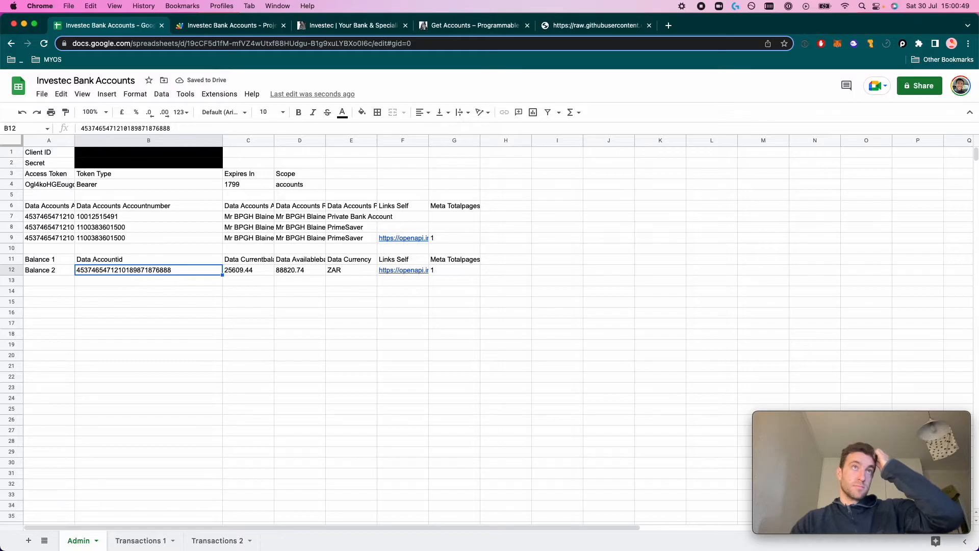
Copy the balance formula over the Balance 1 label in A11, then paste it into A14
left_click(95, 263)
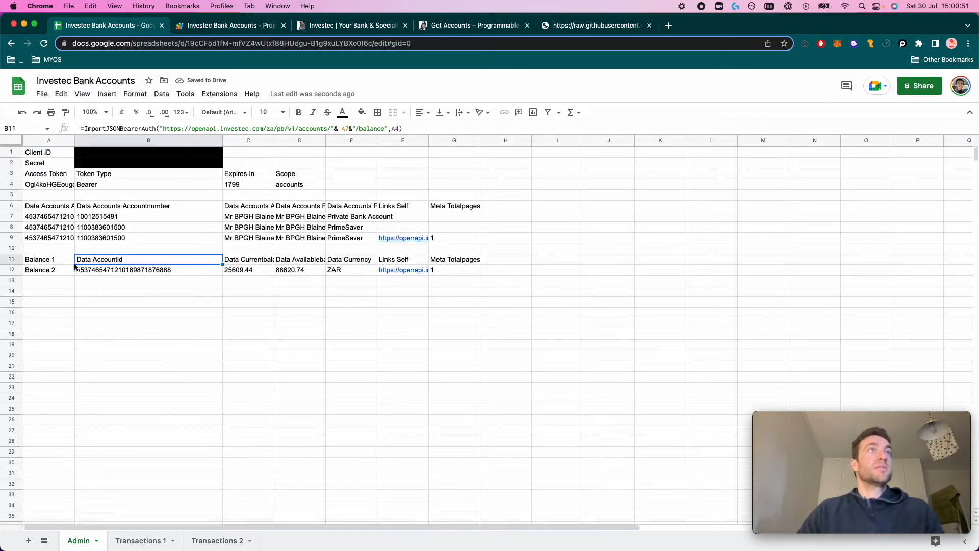
key("super+c")
left_click(49, 259)
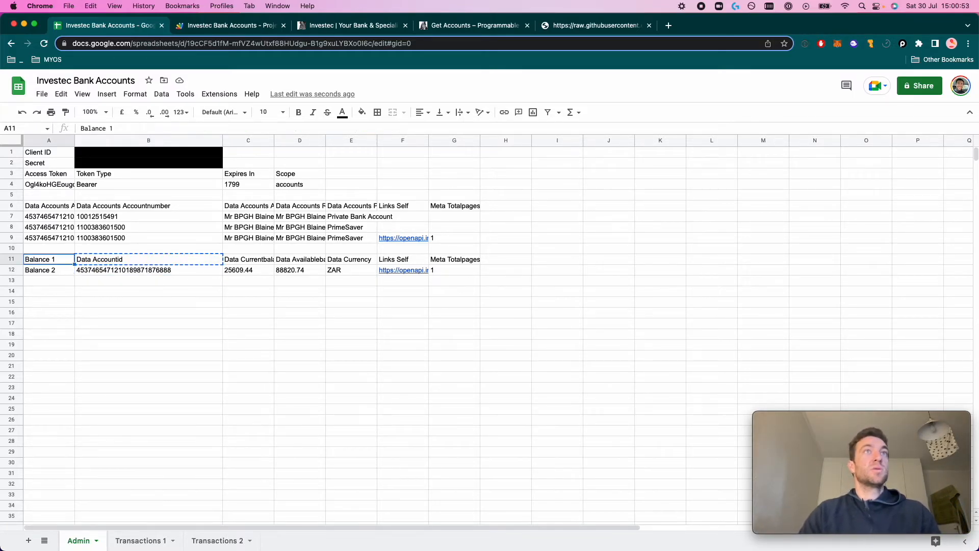
key("super+v")
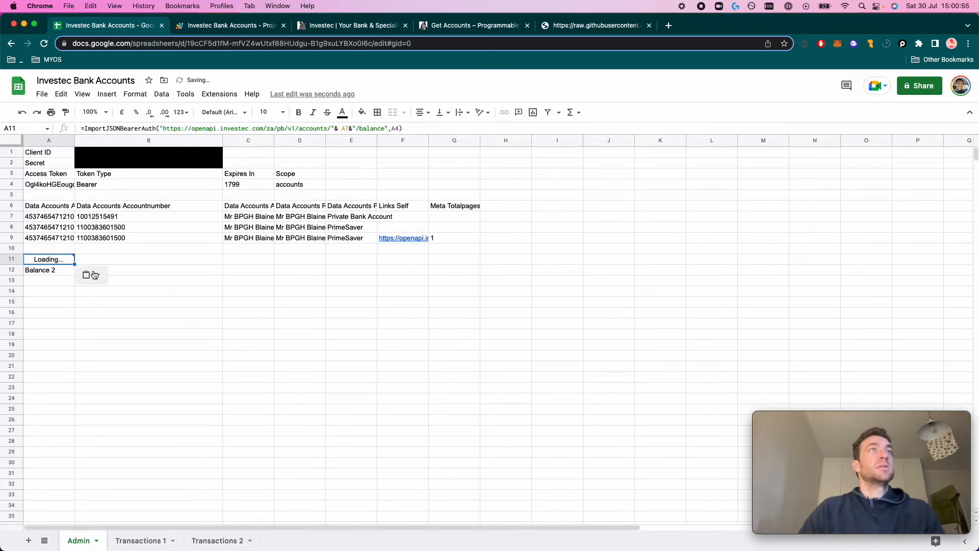
key("Down")
key("Up")
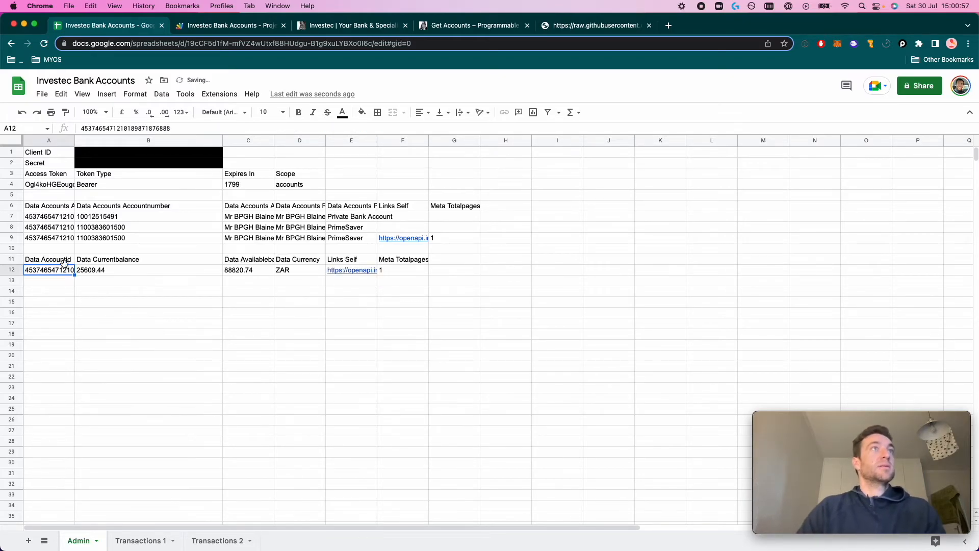
key("super+c")
left_click(56, 292)
key("super+v")
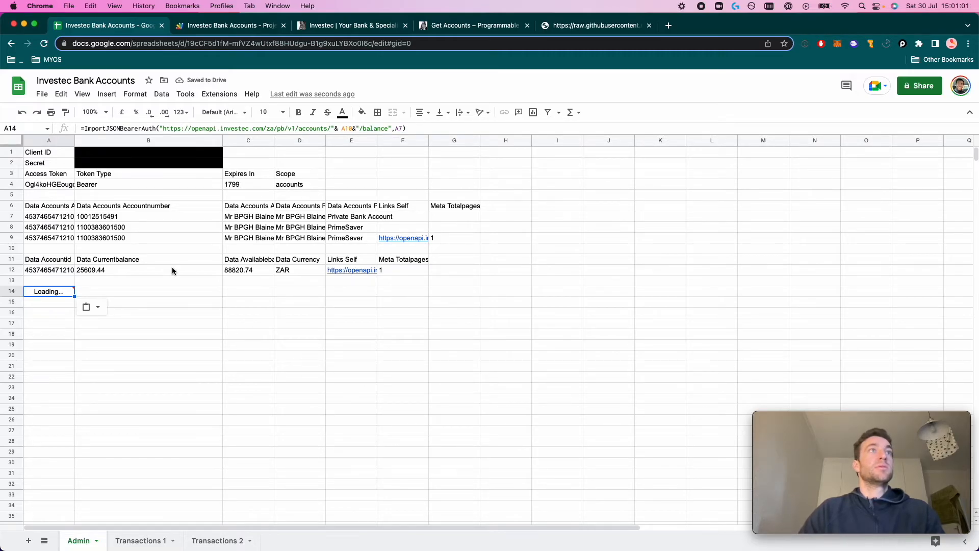
Replace the erroring A14 formula with the working balance formula text from A11
left_click(49, 262)
triple_click(162, 129)
left_click(55, 291)
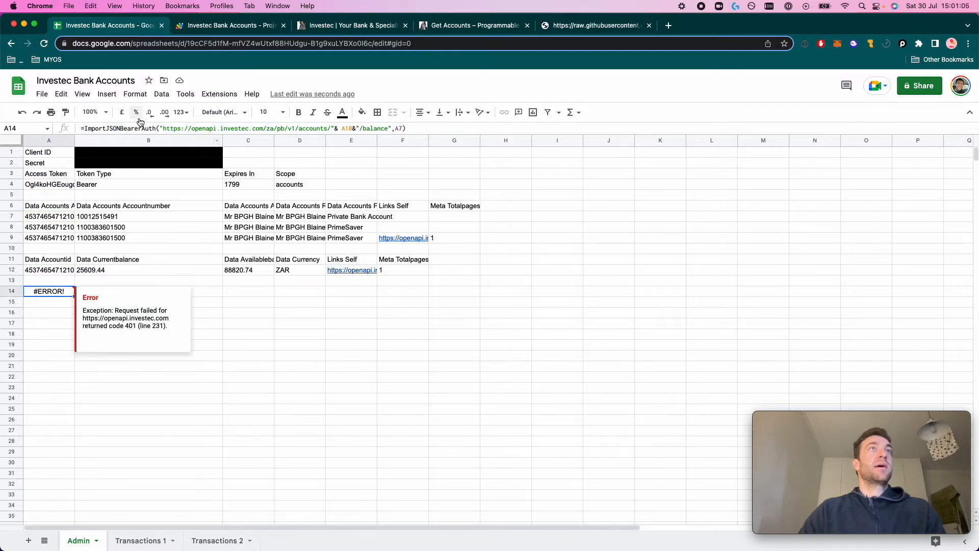
triple_click(144, 129)
key("super+v")
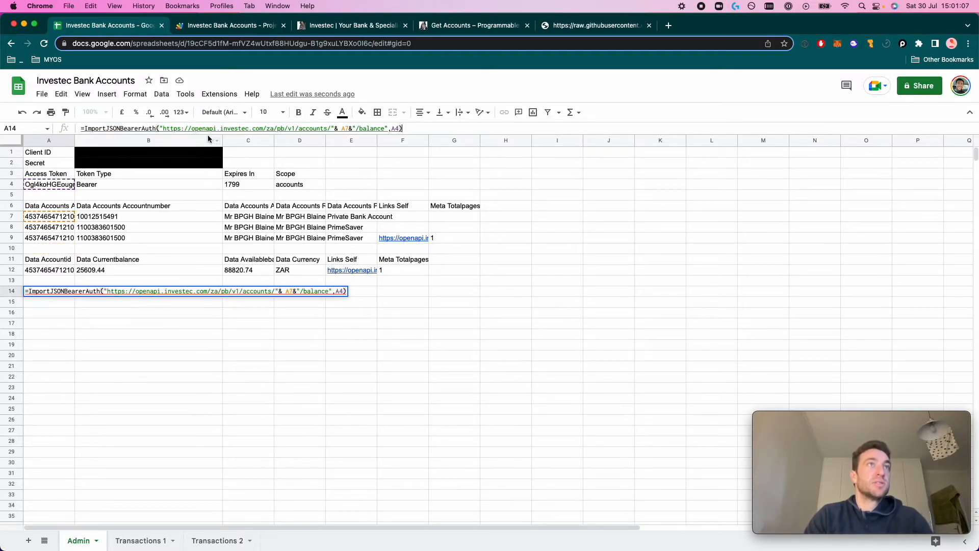
key("Return")
Compare the new balances in rows 14–15 against the original ones in rows 11–12
left_click(127, 369)
left_click_drag(55, 264, 393, 271)
left_click(243, 278)
left_click(249, 271)
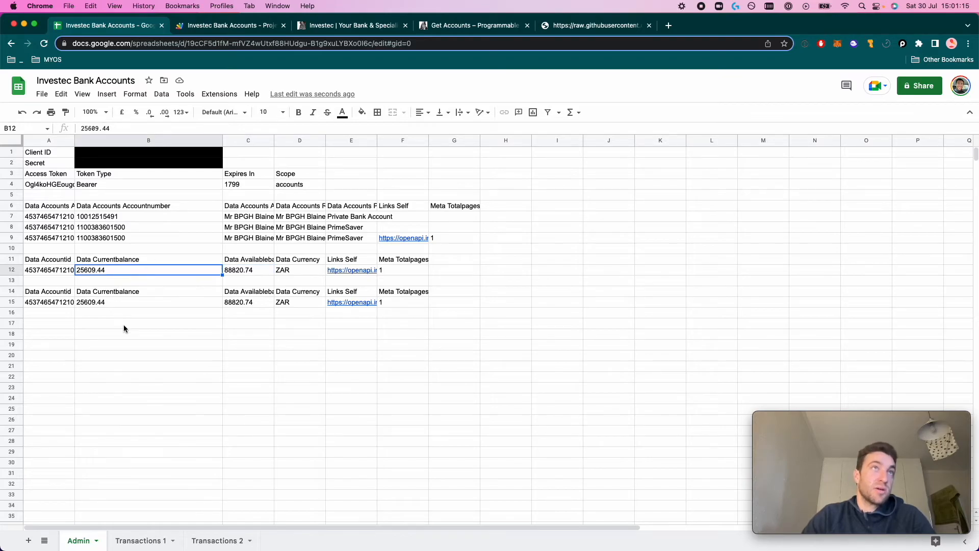
left_click(245, 303)
left_click(249, 271)
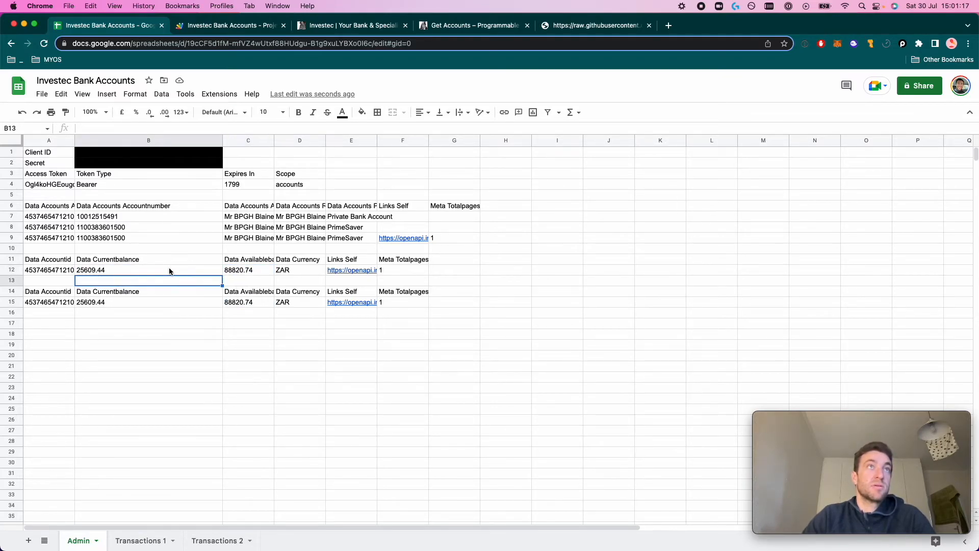
left_click(126, 308)
left_click(123, 304)
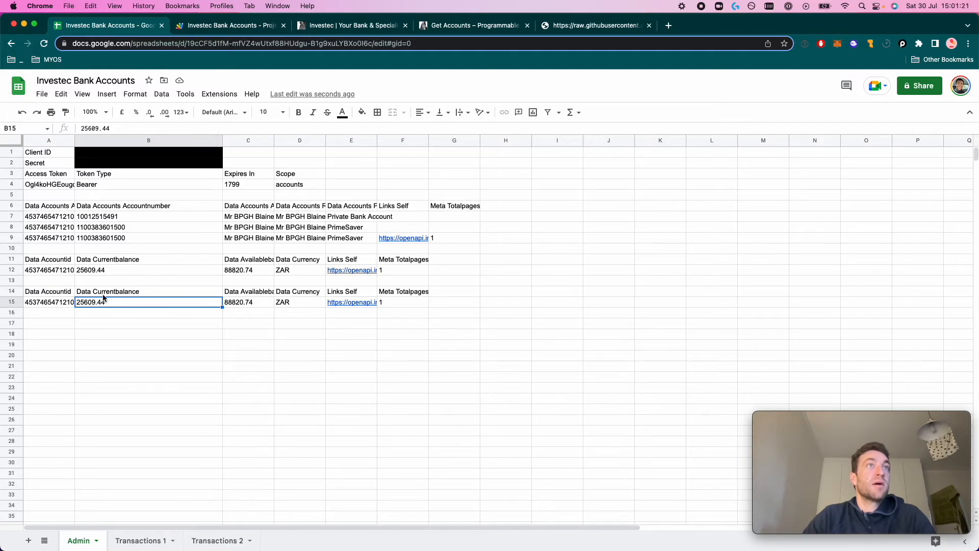
Change the A14 balance formula's account reference from A7 to A8
left_click(63, 295)
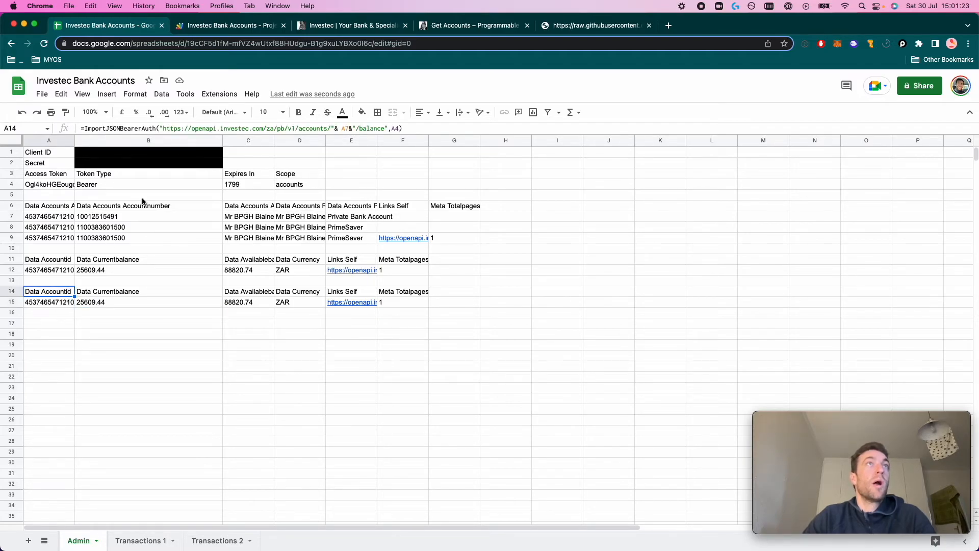
left_click(349, 128)
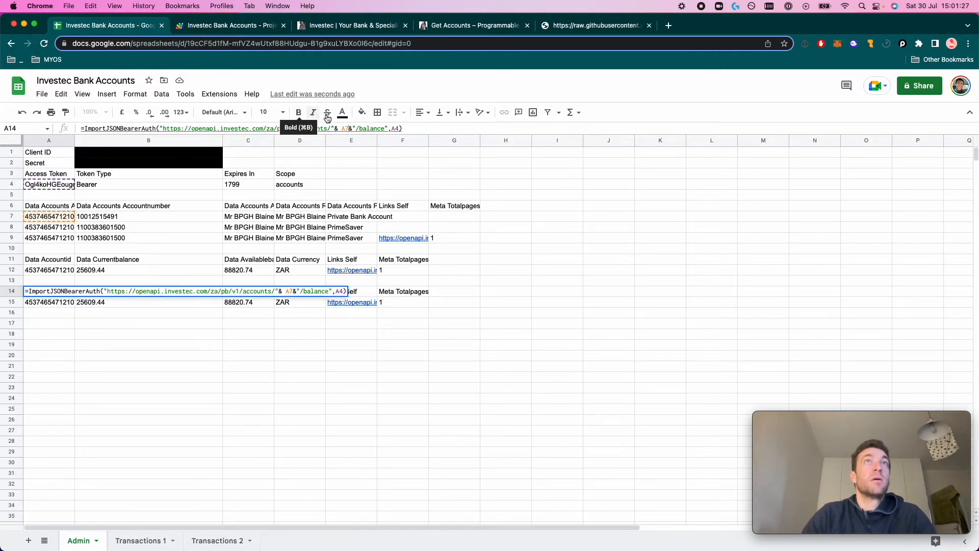
key("BackSpace")
key("BackSpace")
left_click(66, 229)
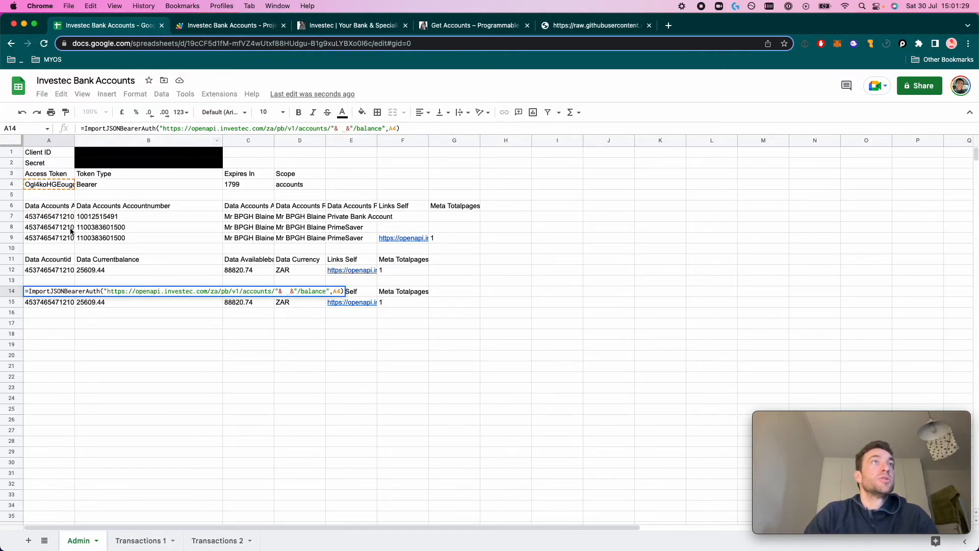
key("Return")
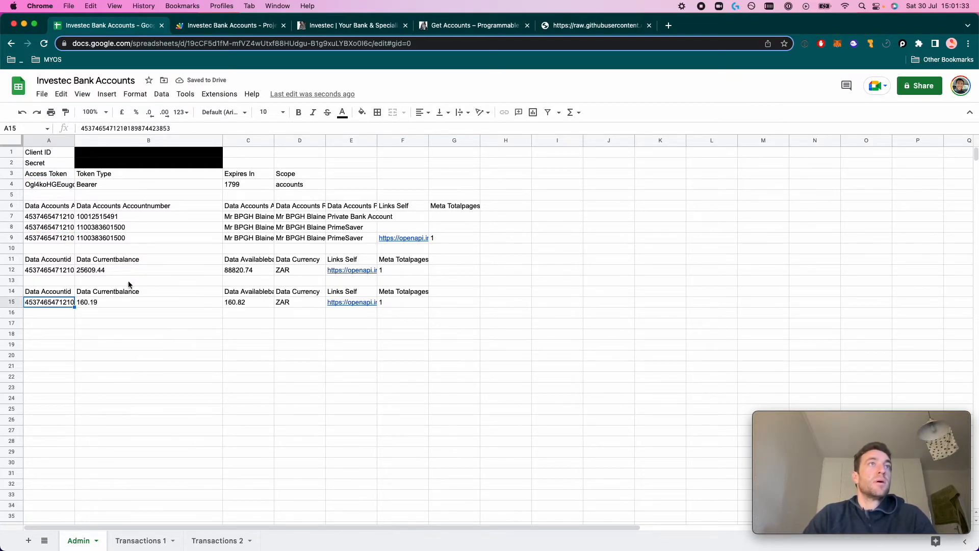
Compare the second account's 160.19 balance in B15 with the first balance in B12
left_click(115, 303)
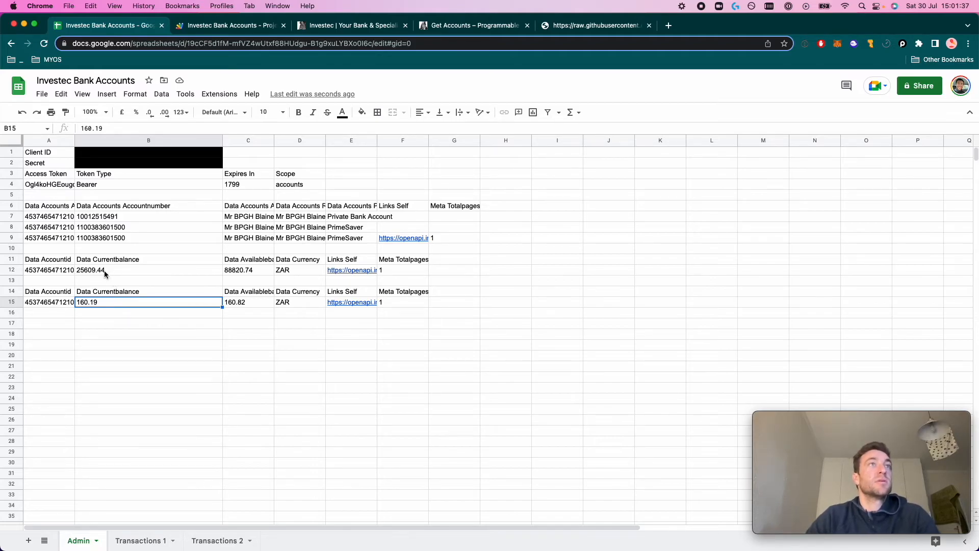
left_click(104, 271)
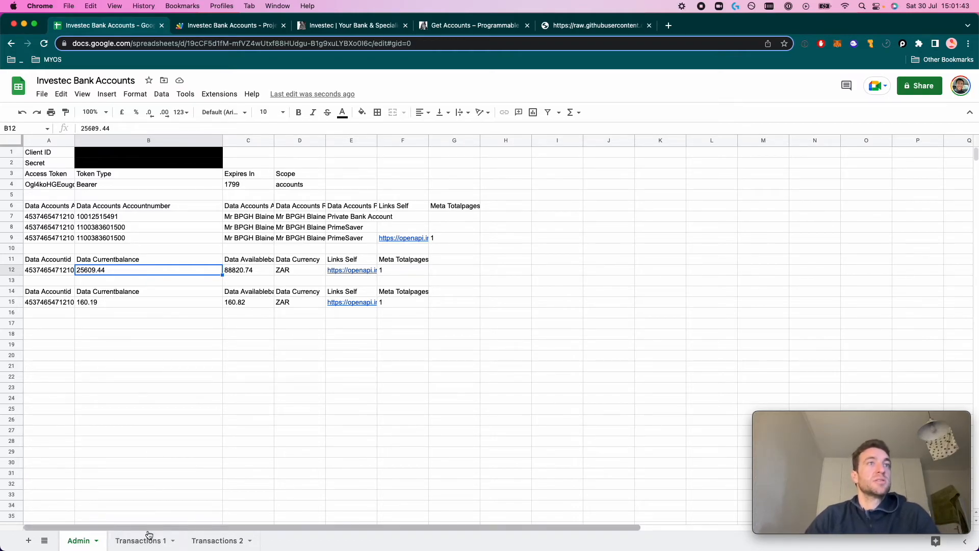
left_click(48, 292)
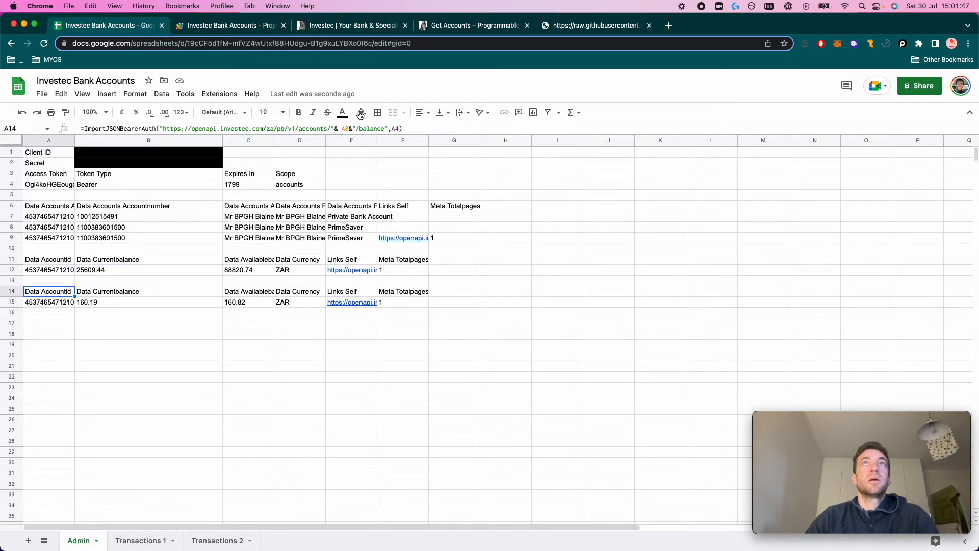
left_click(454, 25)
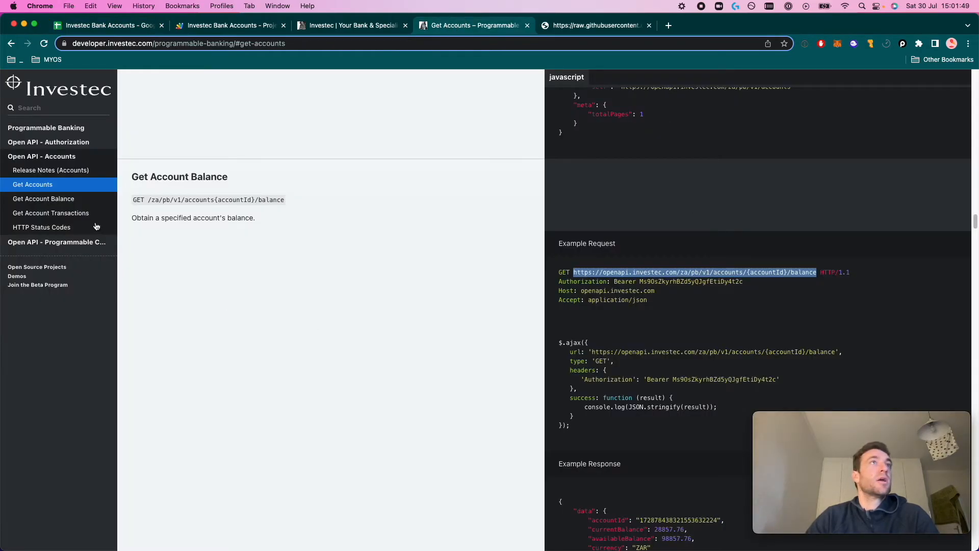
Select the accounts/{accountId}/transactions endpoint URL under Get Account Transactions in the docs
left_click(77, 216)
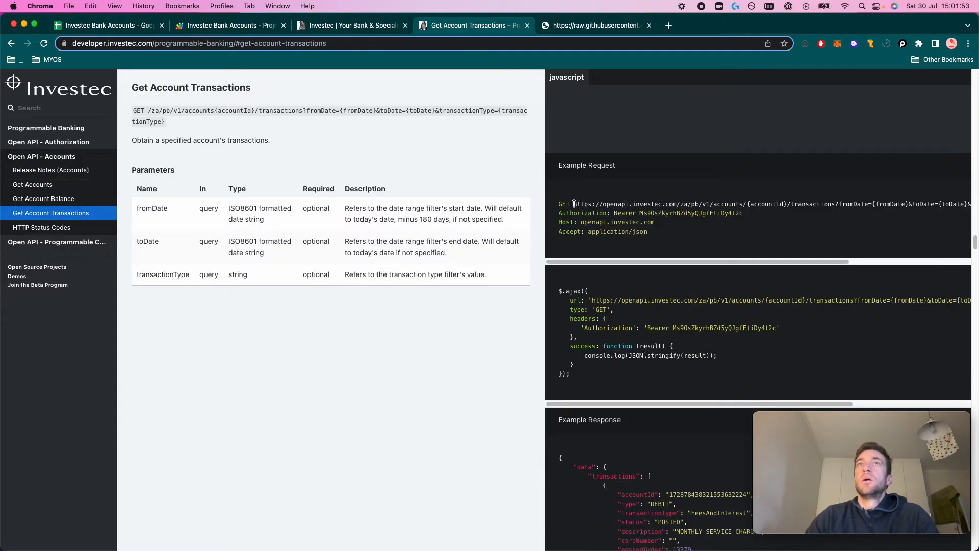
left_click_drag(576, 204, 923, 199)
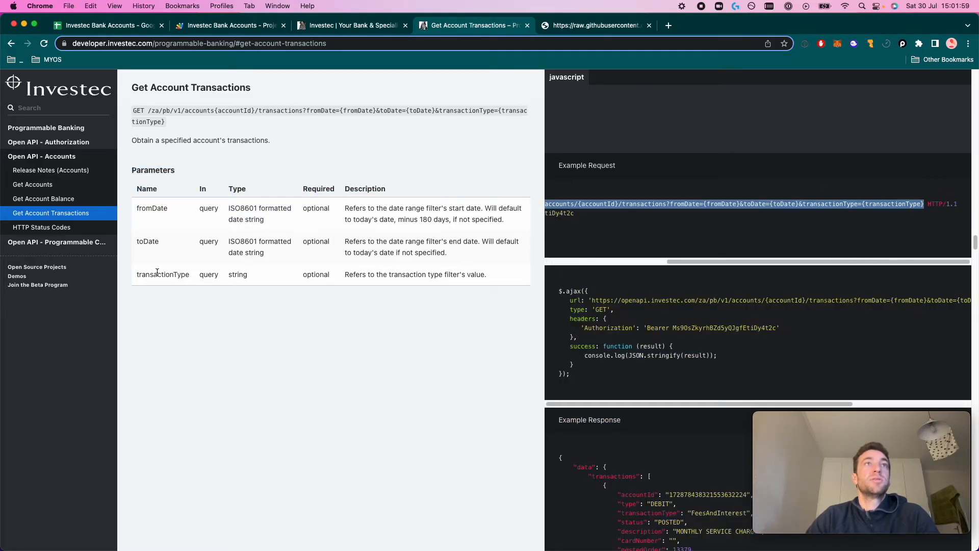
left_click_drag(700, 262, 577, 265)
left_click_drag(835, 204, 573, 200)
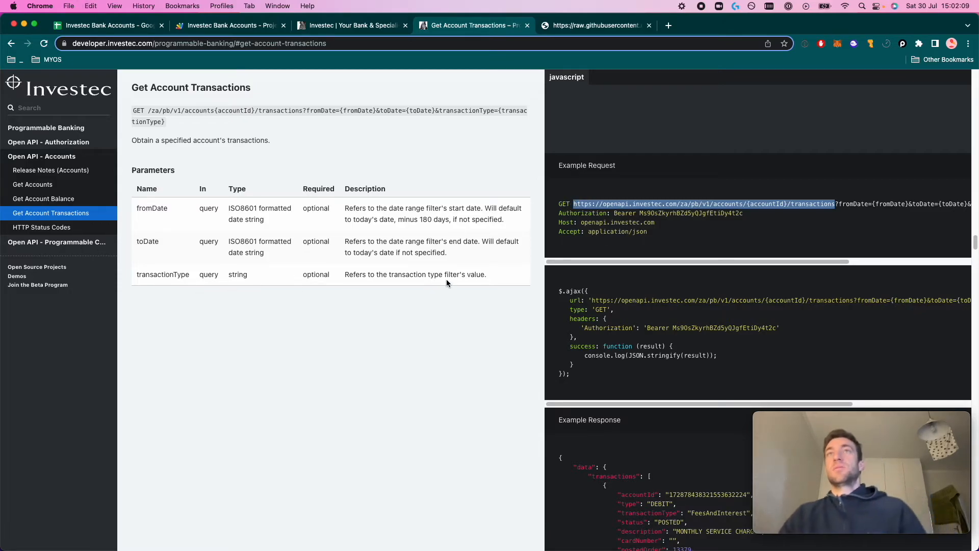
Paste the transactions URL into A1 of the Transactions 1 sheet
left_click(110, 26)
left_click(140, 540)
key("super+v")
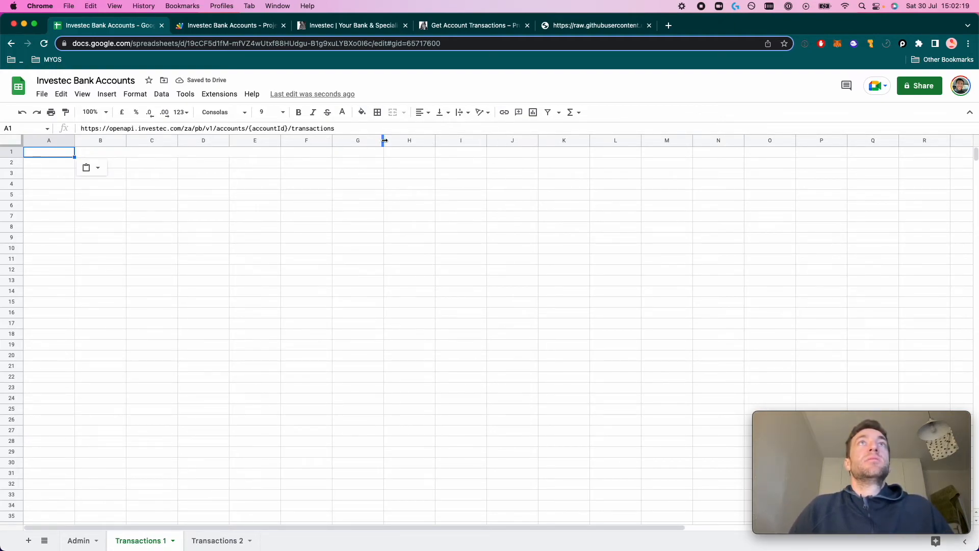
Make the pasted URL text black
left_click(342, 112)
left_click(344, 141)
left_click(203, 249)
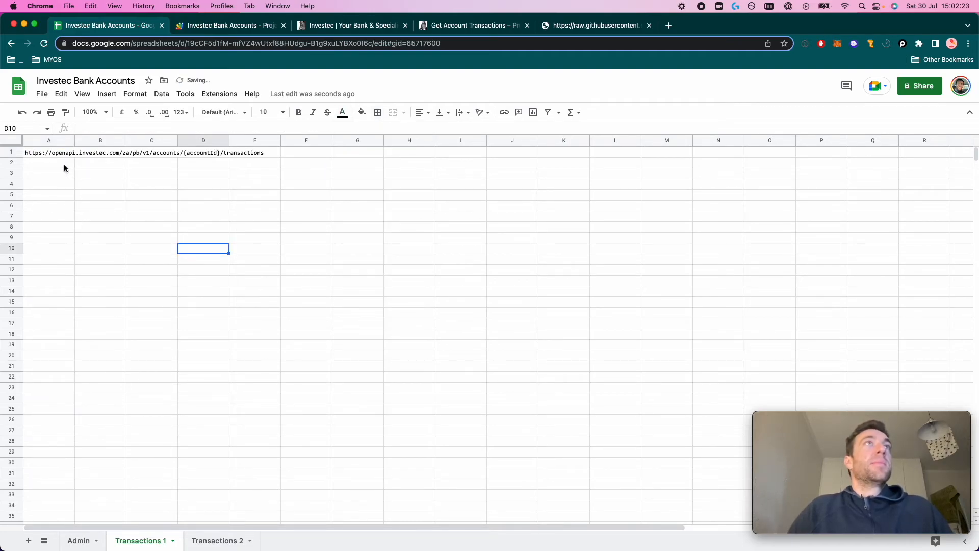
Copy the =ImportJSONBearerAuth( opening from the Admin A14 formula for use in Transactions 1 A2
left_click(82, 540)
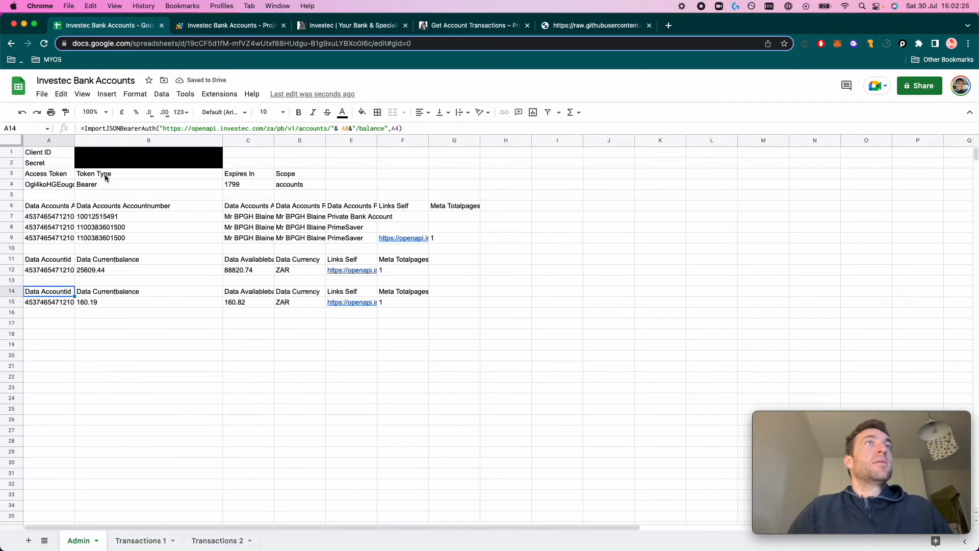
left_click(158, 129)
left_click_drag(158, 128, 80, 129)
key("super+c")
left_click(141, 540)
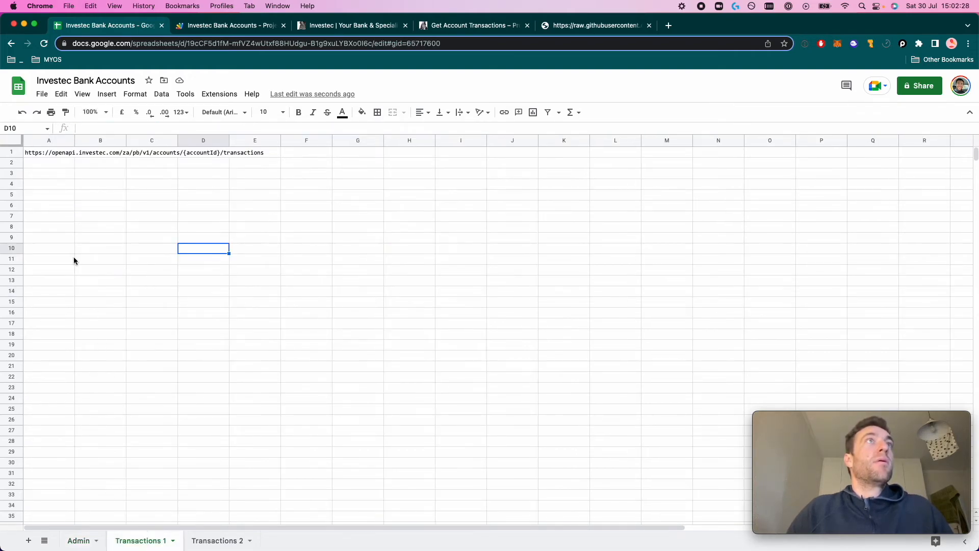
left_click(56, 164)
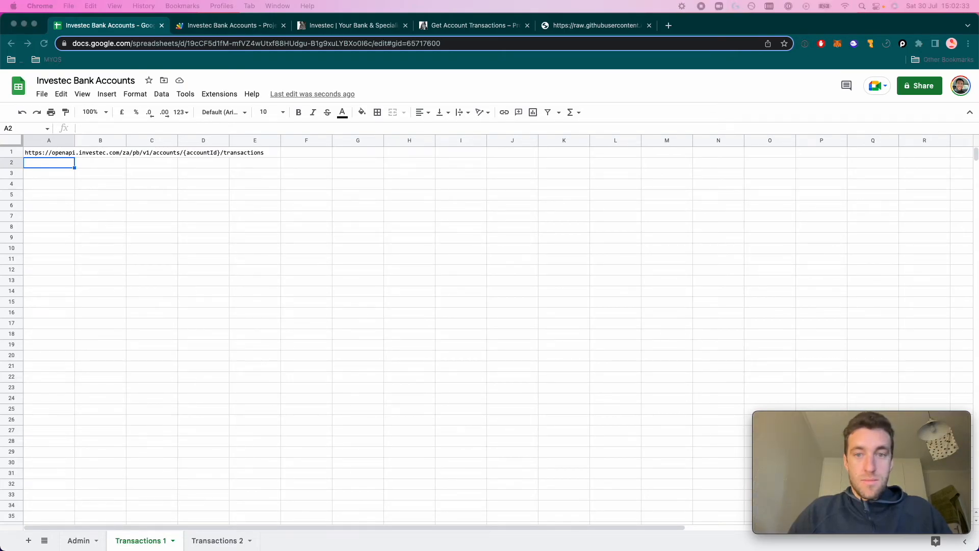
left_click(57, 162)
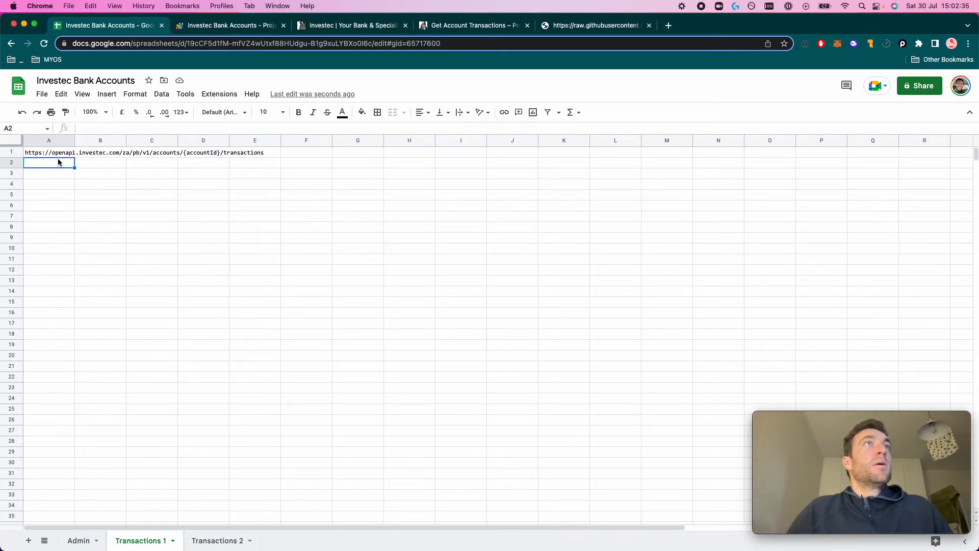
Enter a draft ImportJSONBearerAuth formula in Transactions 1 cell A2
type("=ImportJSONBearerAuth(")
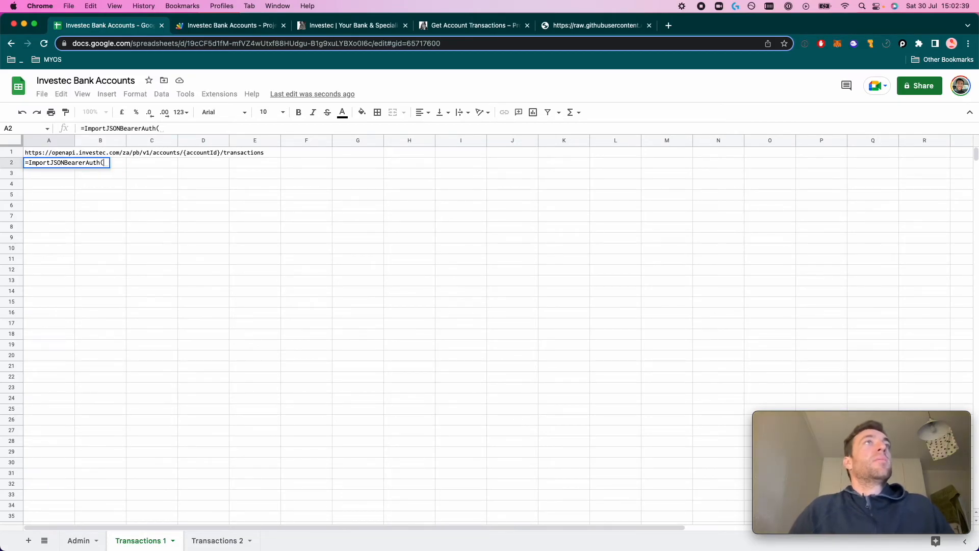
left_click(51, 156)
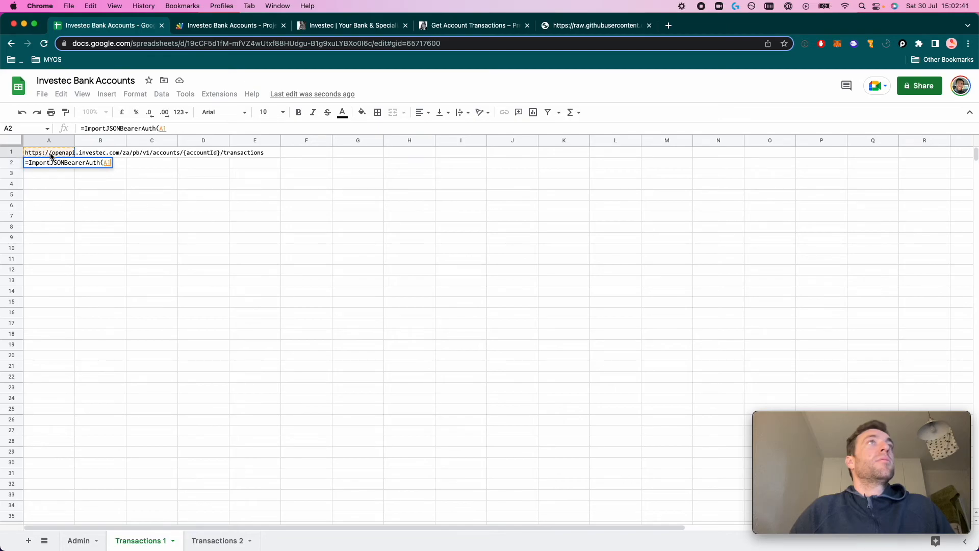
key("Escape")
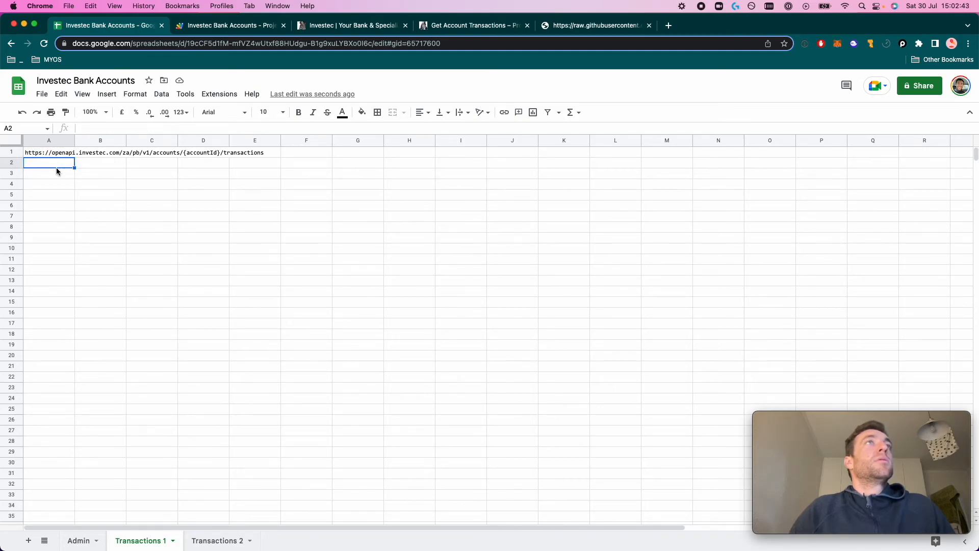
key("super+v")
type("A")
key("Tab")
key("BackSpace")
key("BackSpace")
key("BackSpace")
key("Return")
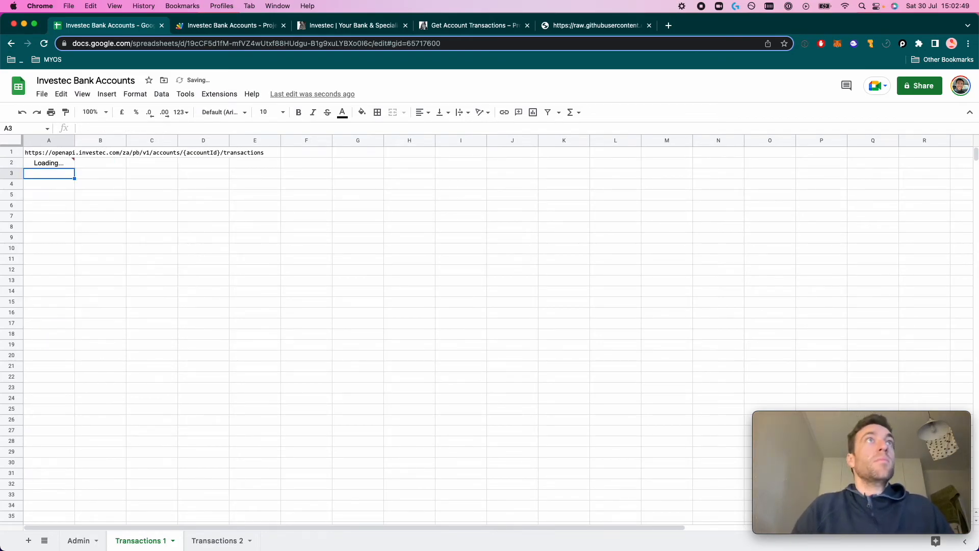
Make the quoted transactions URL the argument, replacing {accountId} with "&&" to split it
left_click(39, 152)
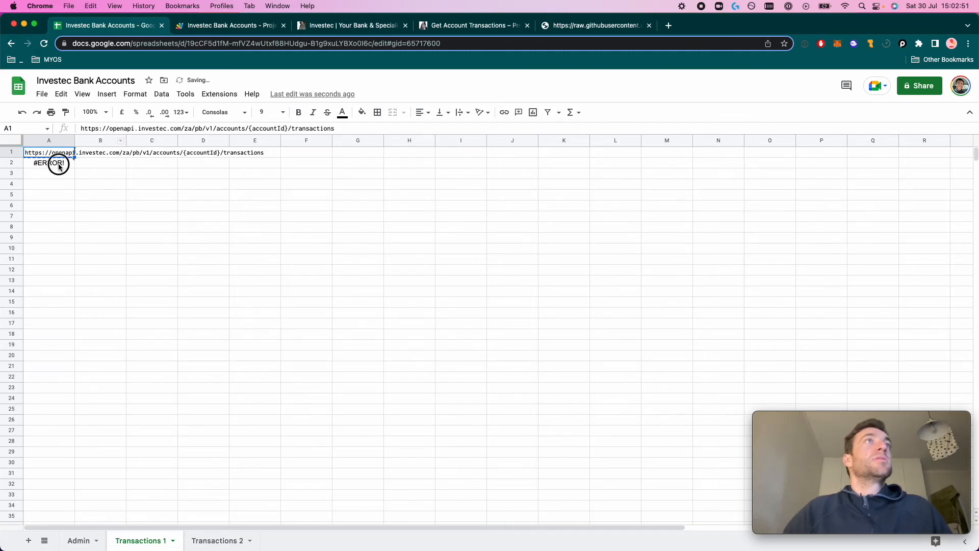
left_click(59, 165)
left_click(164, 132)
key("BackSpace")
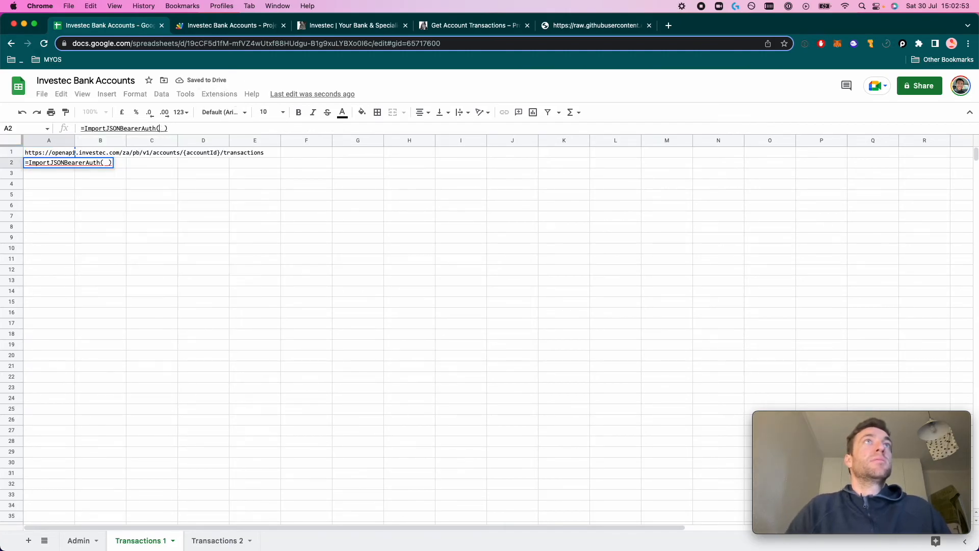
key("cmd+v")
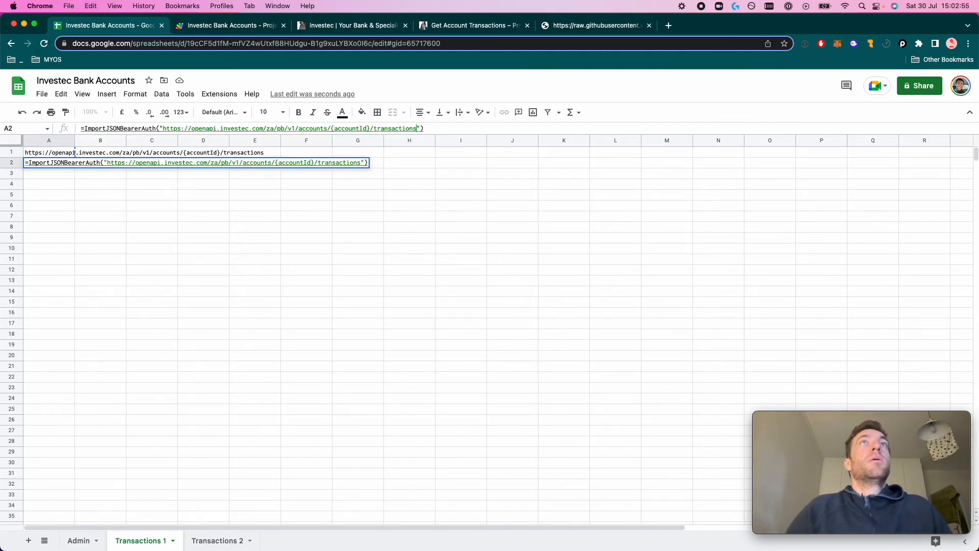
left_click_drag(369, 129, 331, 128)
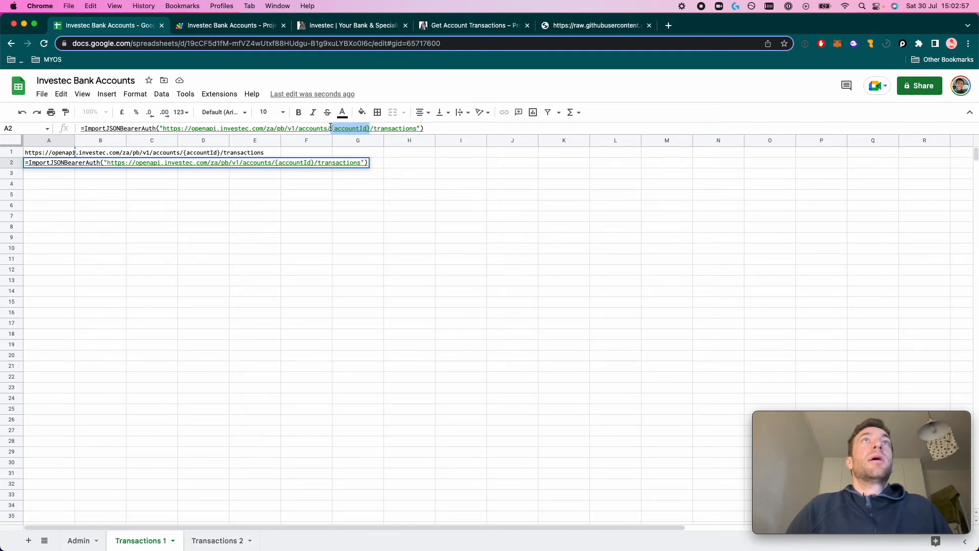
type("\"&&\"")
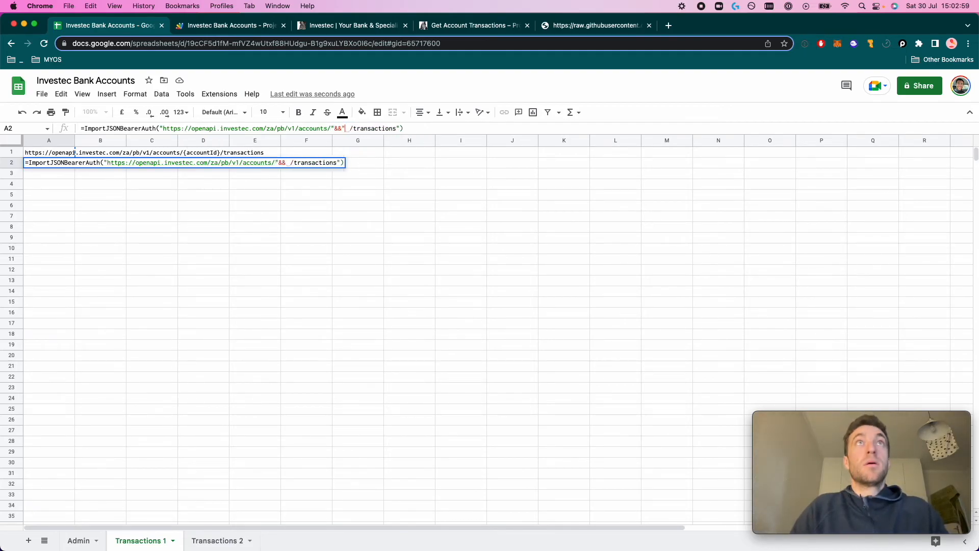
left_click(339, 128)
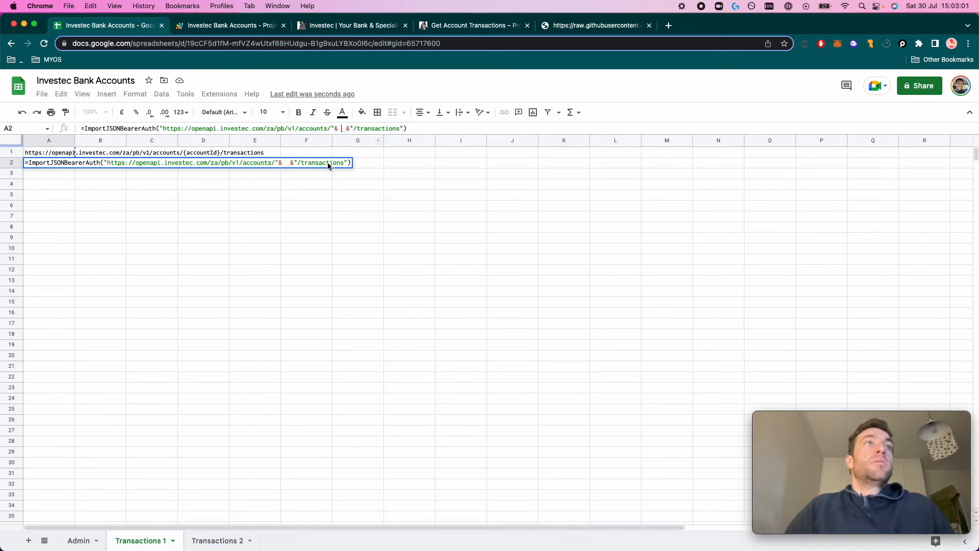
left_click(87, 542)
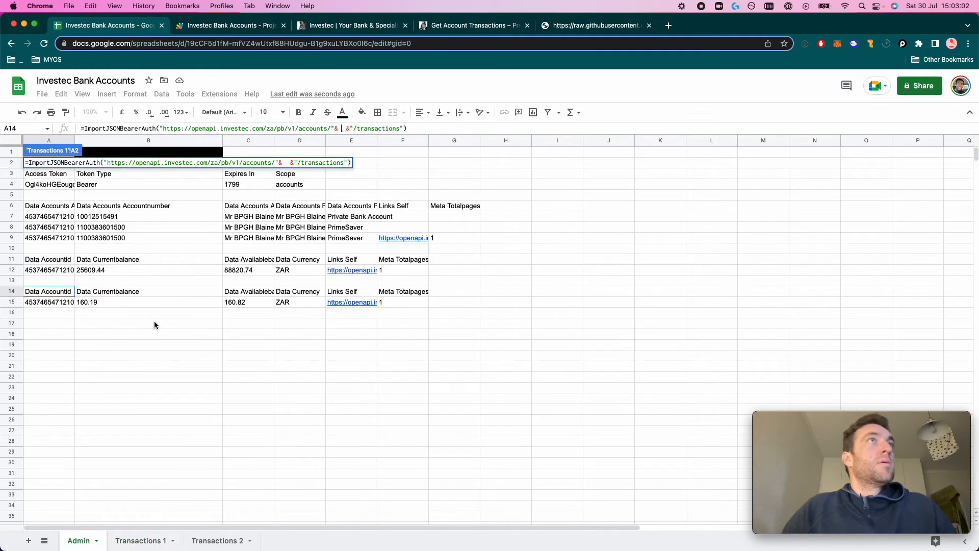
Join Admin!A7's account id into the URL and add Admin!A4 as the token argument
left_click(64, 216)
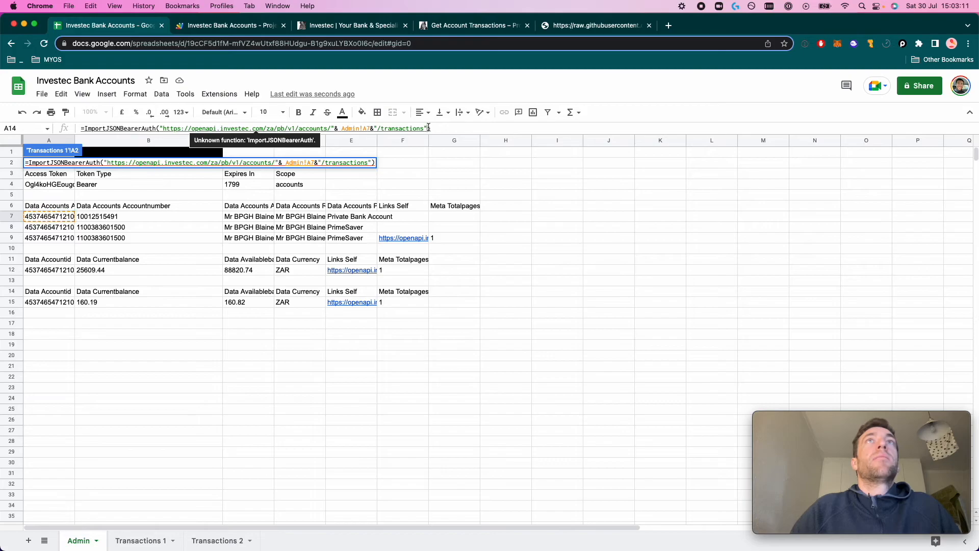
type(",")
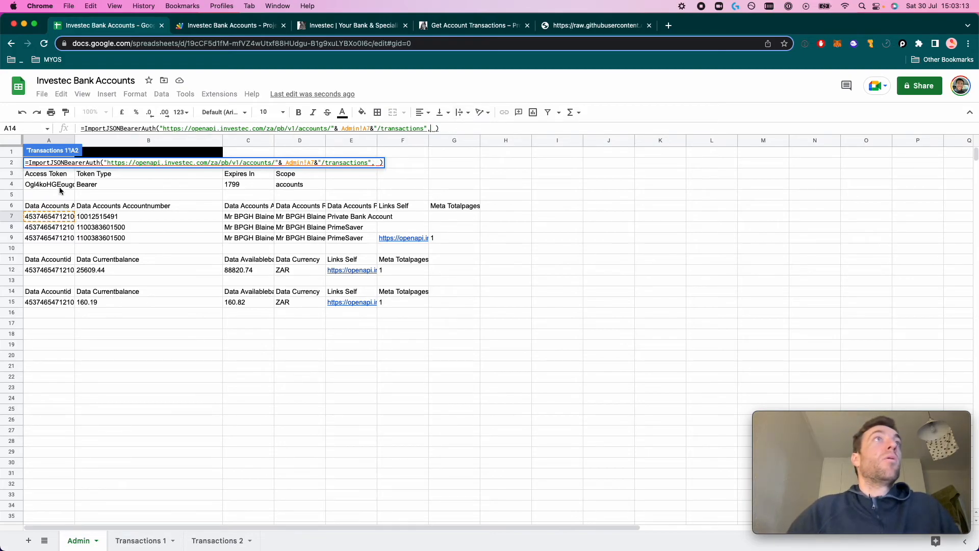
left_click(59, 188)
key("Return")
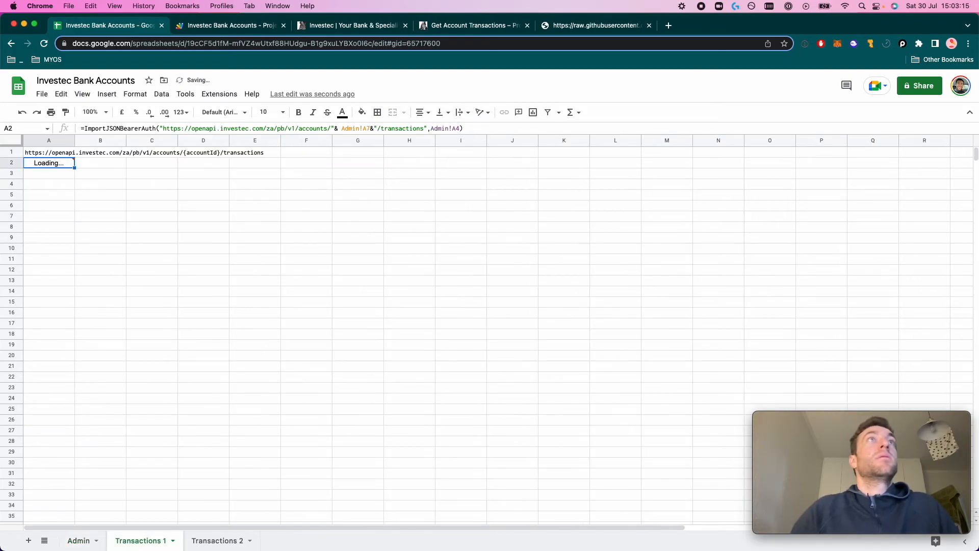
Delete row 1 holding the leftover URL, leaving the formula in A1
left_click(10, 152)
right_click(10, 153)
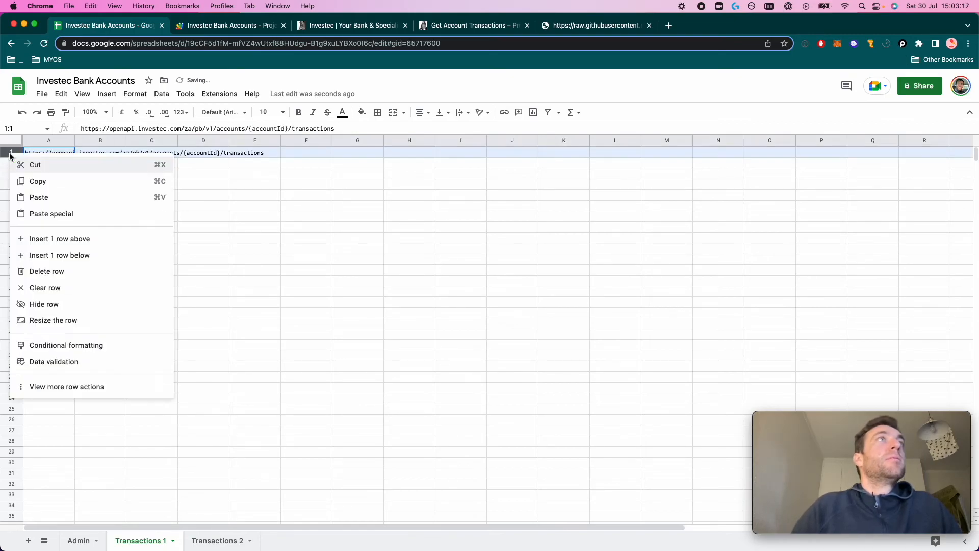
left_click(45, 271)
left_click(66, 154)
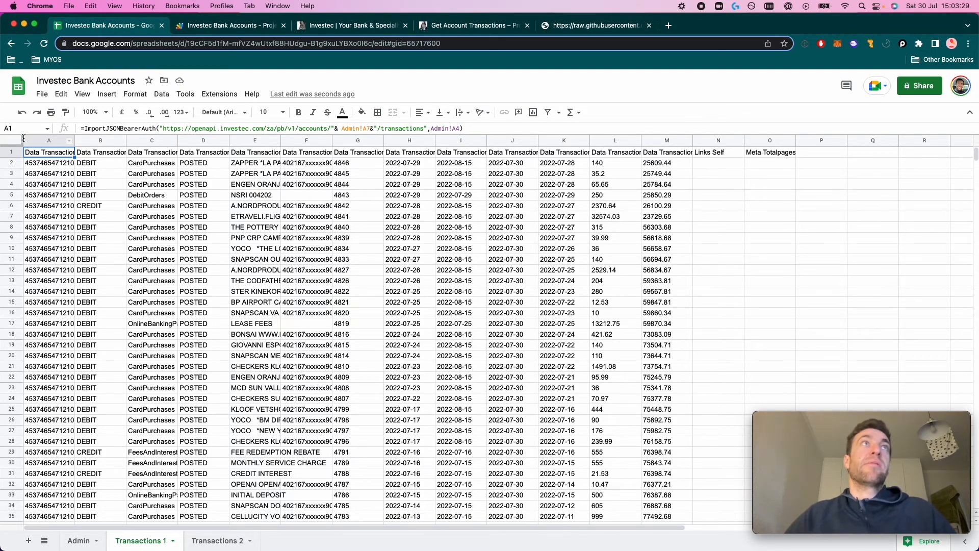
left_click(11, 153)
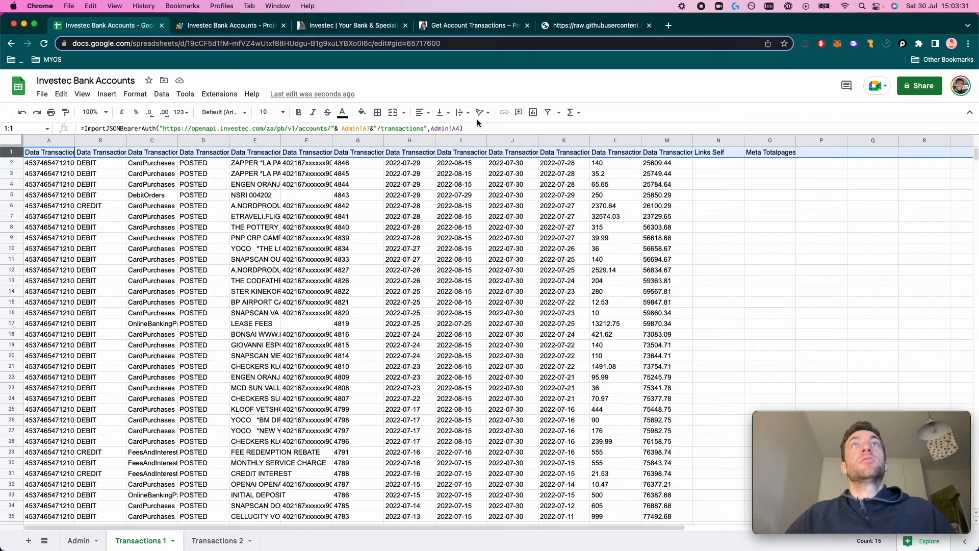
left_click(548, 112)
left_click(357, 248)
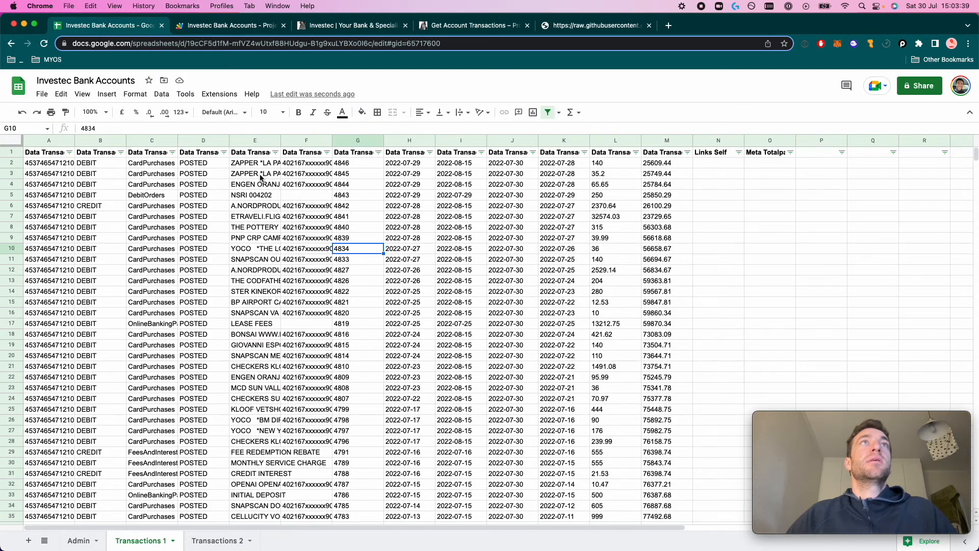
left_click(276, 153)
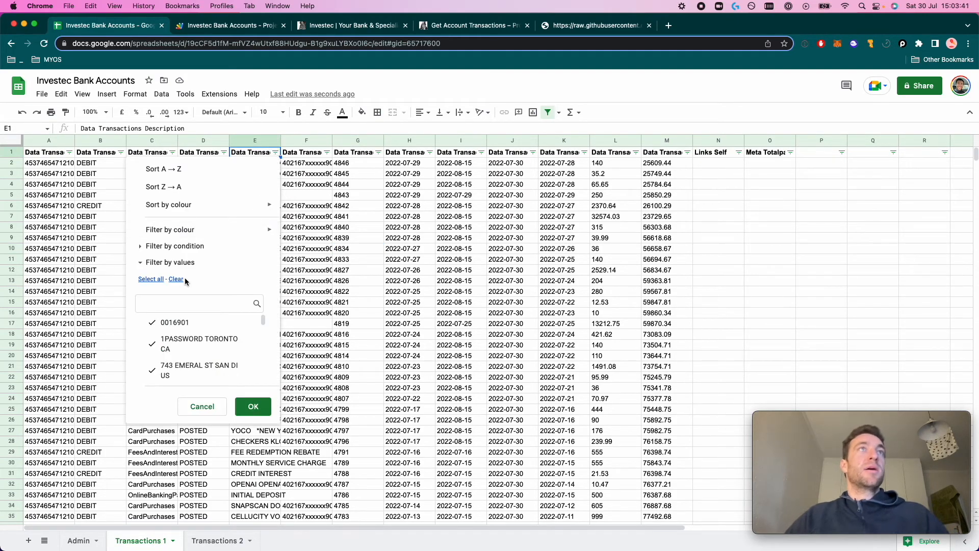
left_click(186, 302)
type("dai")
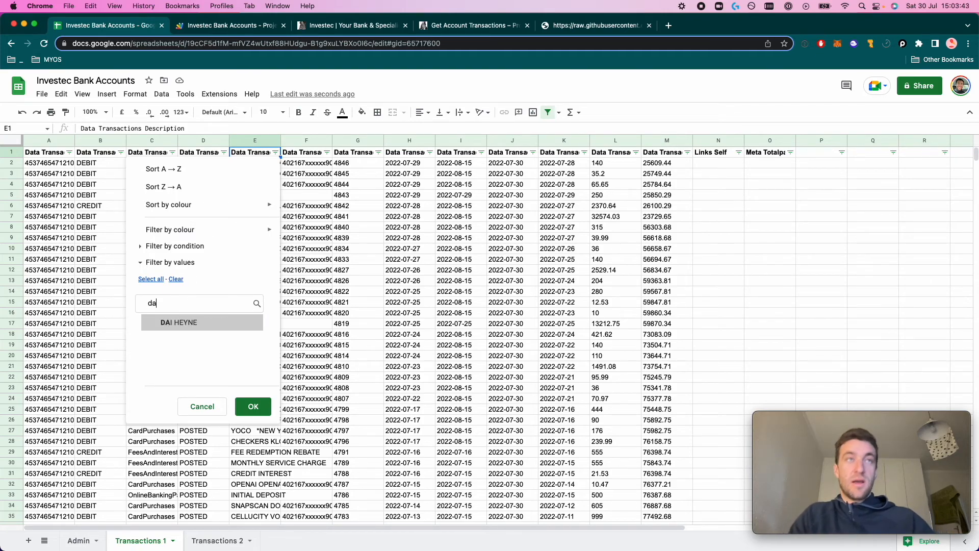
left_click(185, 323)
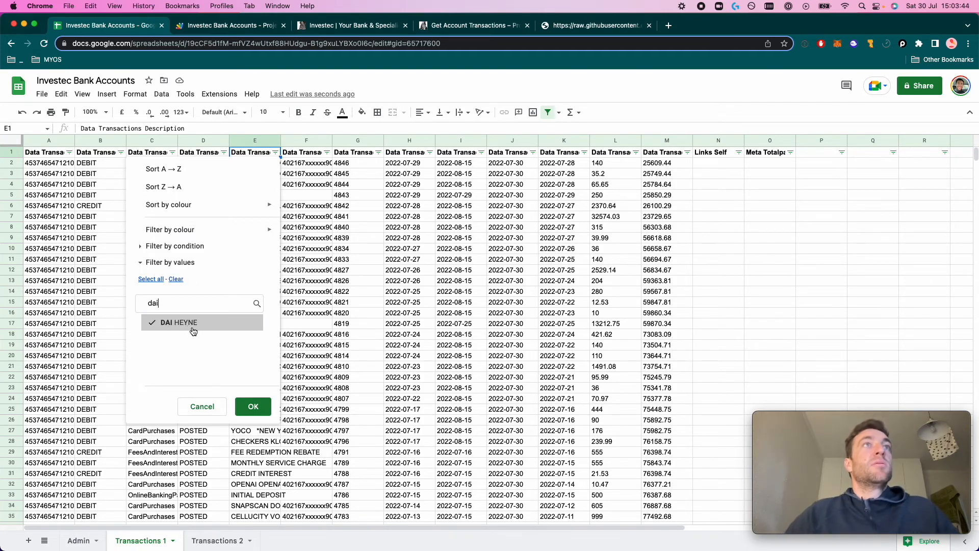
left_click(253, 407)
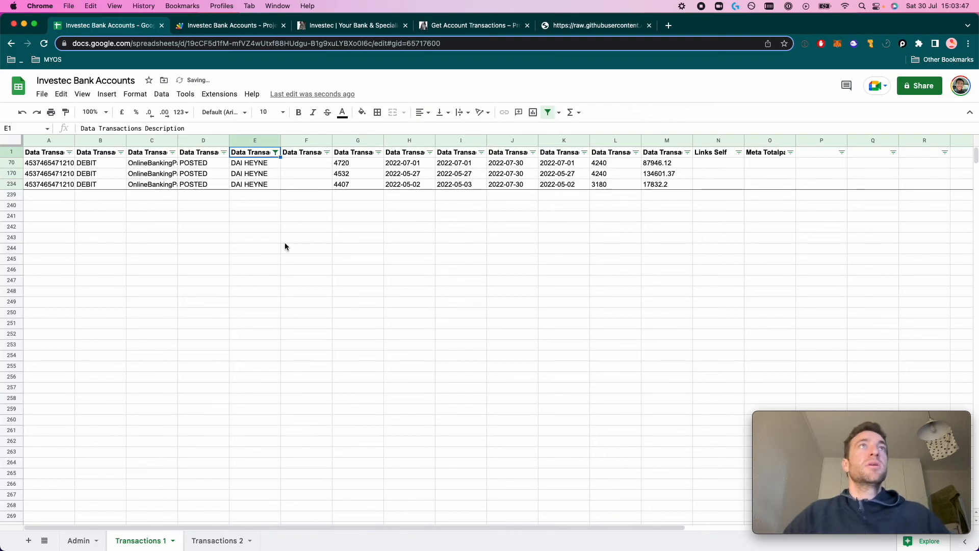
left_click(412, 163)
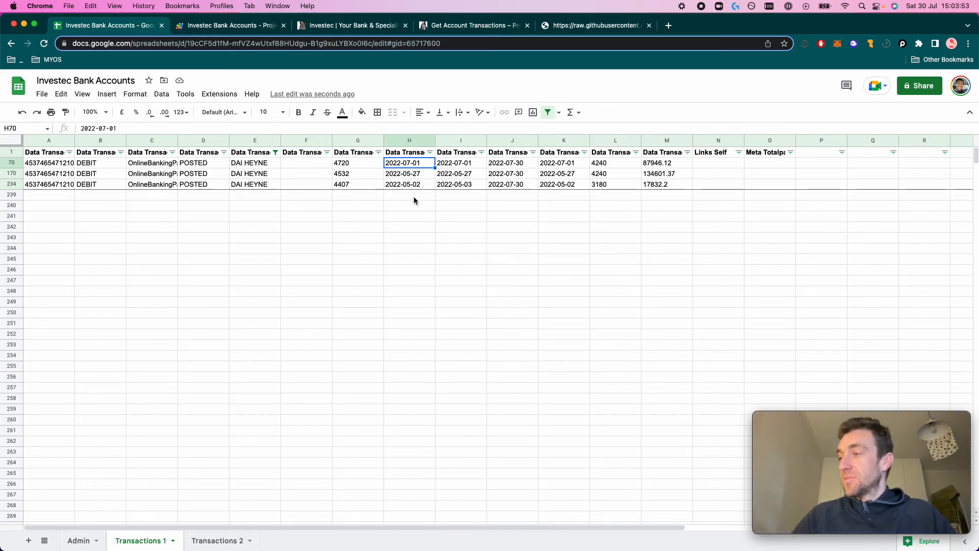
key("Down")
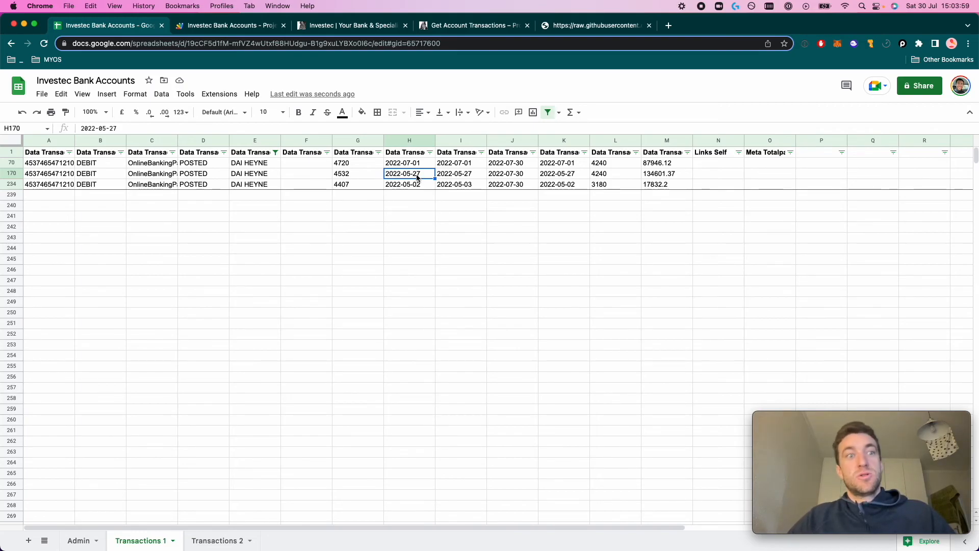
key("Down")
key("Up")
key("Up")
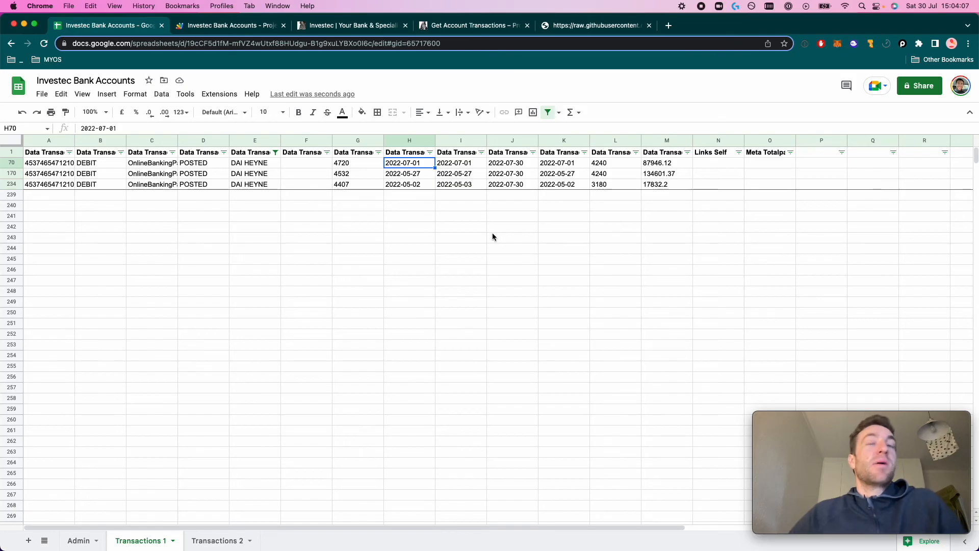
left_click(547, 115)
left_click(421, 323)
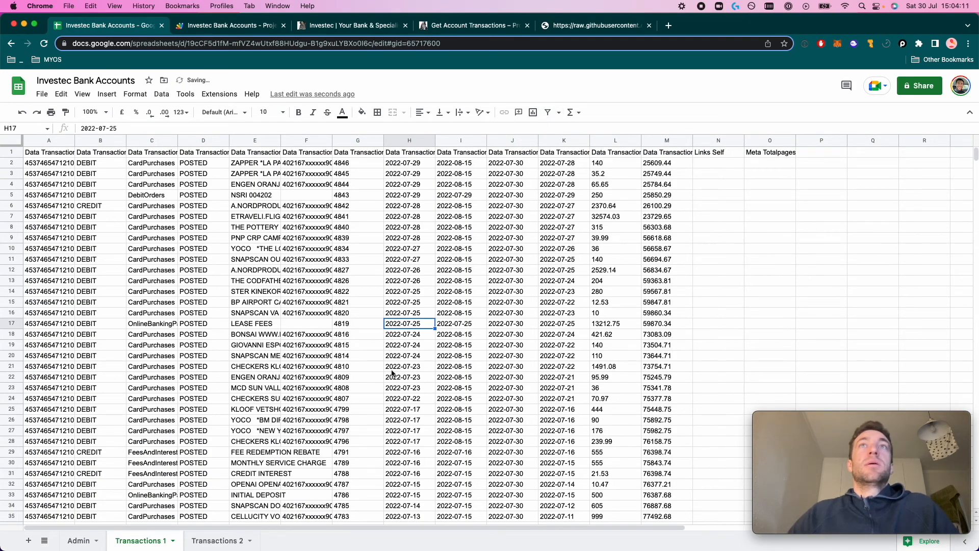
On the Admin sheet, check the 25609.44 balance in B12 and 160.19 in B15
left_click(45, 143)
left_click(98, 173)
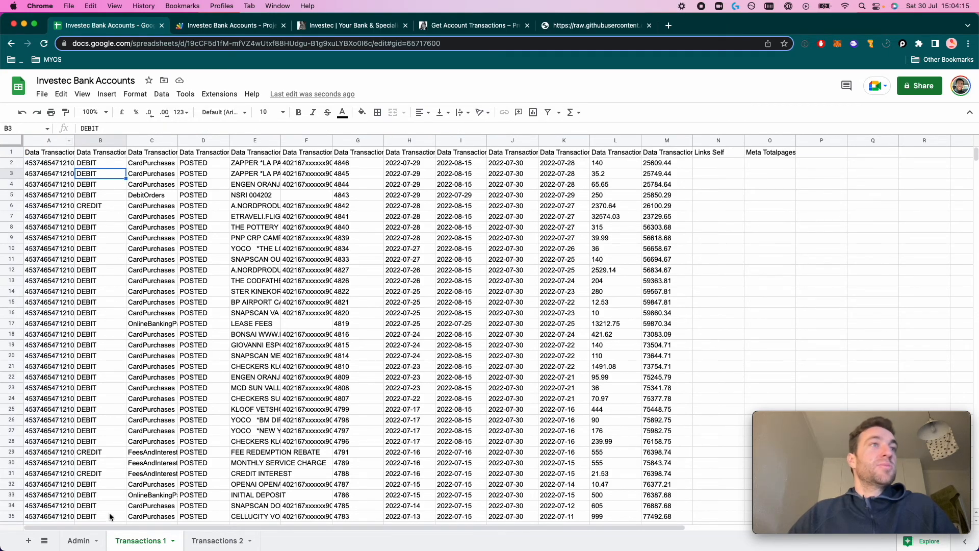
left_click(82, 541)
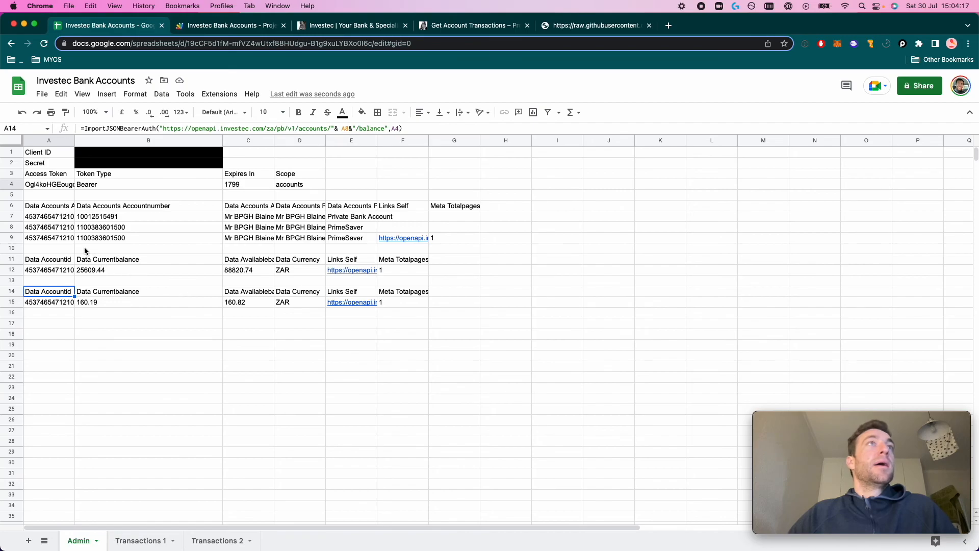
left_click(95, 270)
left_click(108, 303)
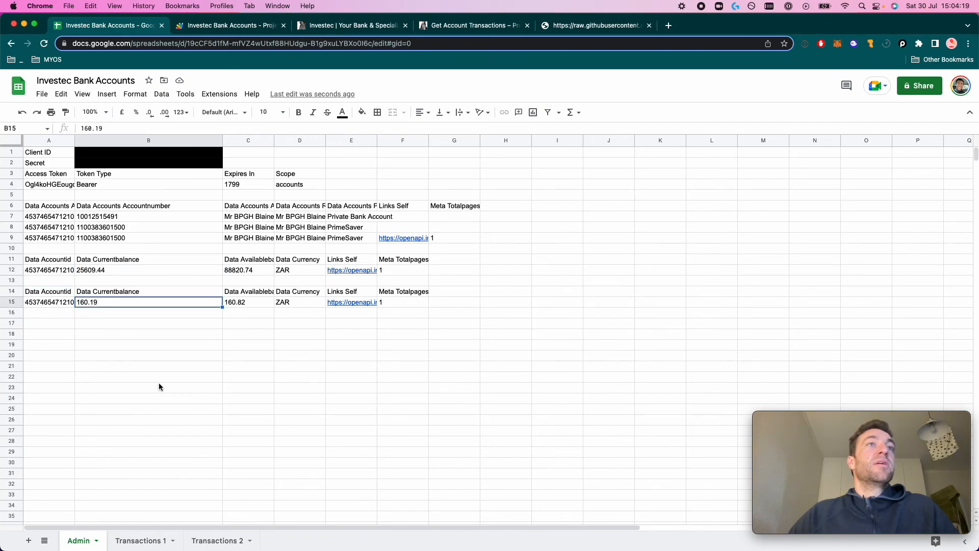